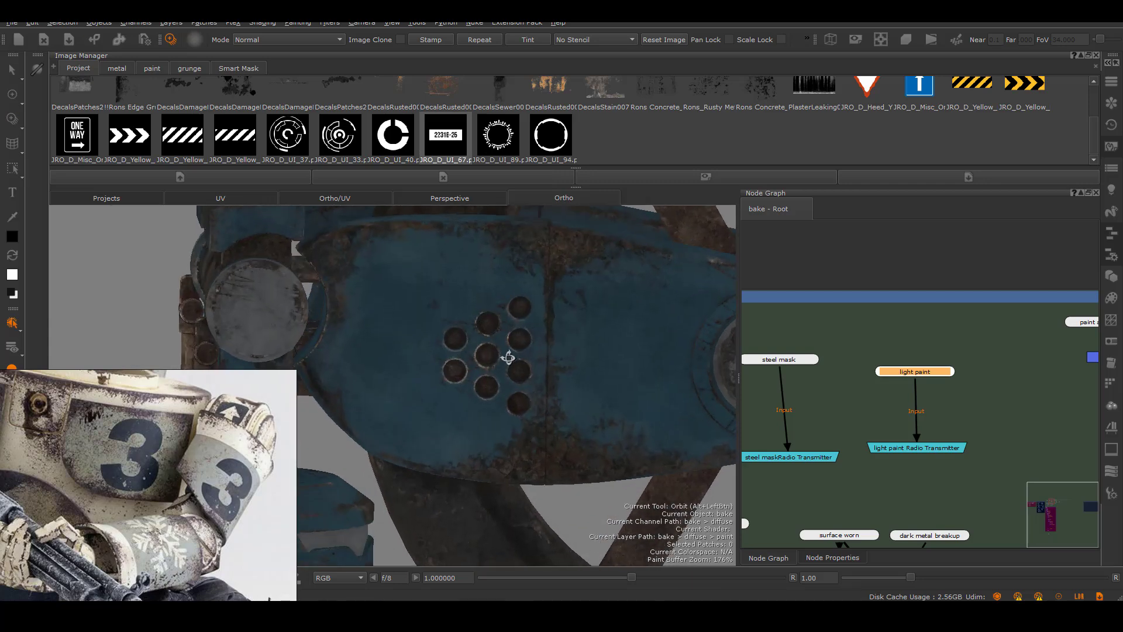
# Step: Set the stencil to Inverted Luminance, swap the paint colours, and scale and place the 2231B-25 decal with its 25 beside the arm's vent holes
pyautogui.click(593, 39)
pyautogui.click(604, 93)
pyautogui.press('x')
pyautogui.keyDown('ctrl'); pyautogui.moveTo(503, 376); pyautogui.dragTo(394, 370); pyautogui.keyUp('ctrl')
pyautogui.moveTo(409, 375)
pyautogui.keyDown('ctrl'); pyautogui.keyDown('shift'); pyautogui.mouseDown()
pyautogui.moveTo(514, 374)
pyautogui.moveTo(581, 344)
pyautogui.moveTo(572, 347)
pyautogui.mouseUp(); pyautogui.keyUp('shift'); pyautogui.keyUp('ctrl')
pyautogui.keyDown('shift'); pyautogui.moveTo(573, 348); pyautogui.dragTo(583, 346); pyautogui.keyUp('shift')
# Step: Paint only the 25 of the 2231B-25 decal onto the blue arm beside the vent holes, undoing the first stroke
pyautogui.moveTo(383, 315)
pyautogui.mouseDown()
pyautogui.moveTo(414, 327)
pyautogui.moveTo(403, 345)
pyautogui.mouseUp()
pyautogui.hotkey('ctrl', 'z')
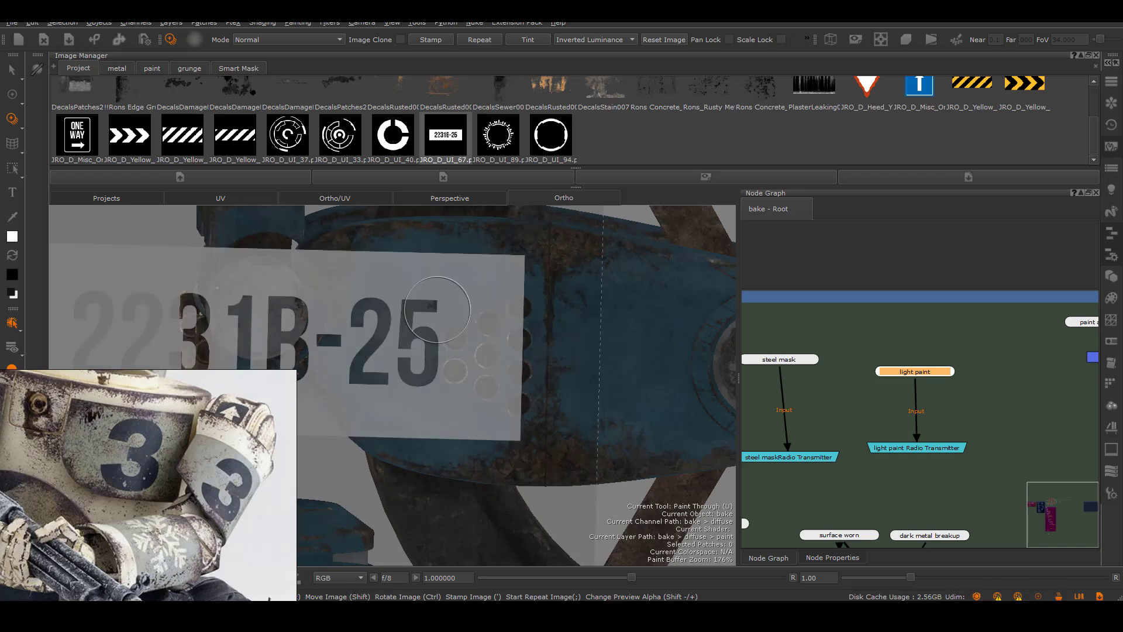
pyautogui.press('l')
pyautogui.moveTo(630, 326); pyautogui.dragTo(619, 326)
pyautogui.moveTo(416, 327); pyautogui.dragTo(362, 316)
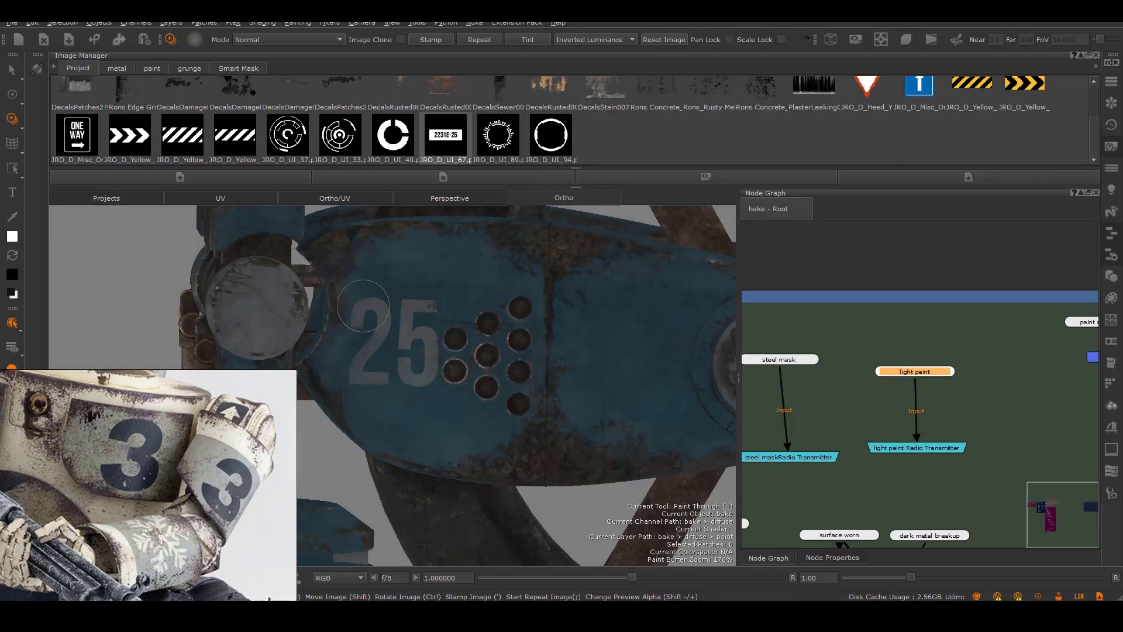
# Step: Load the triple chevron decal as the stencil, scale it down, and set the stencil mode to Luminance
pyautogui.keyDown('alt'); pyautogui.moveTo(614, 351); pyautogui.dragTo(544, 374, button='right'); pyautogui.keyUp('alt')
pyautogui.keyDown('alt'); pyautogui.moveTo(614, 368); pyautogui.dragTo(328, 374); pyautogui.keyUp('alt')
pyautogui.keyDown('alt'); pyautogui.moveTo(398, 468); pyautogui.dragTo(459, 501, button='right'); pyautogui.keyUp('alt')
pyautogui.keyDown('alt'); pyautogui.moveTo(459, 502); pyautogui.dragTo(471, 334, button='middle'); pyautogui.keyUp('alt')
pyautogui.keyDown('alt'); pyautogui.moveTo(471, 333); pyautogui.dragTo(585, 328); pyautogui.keyUp('alt')
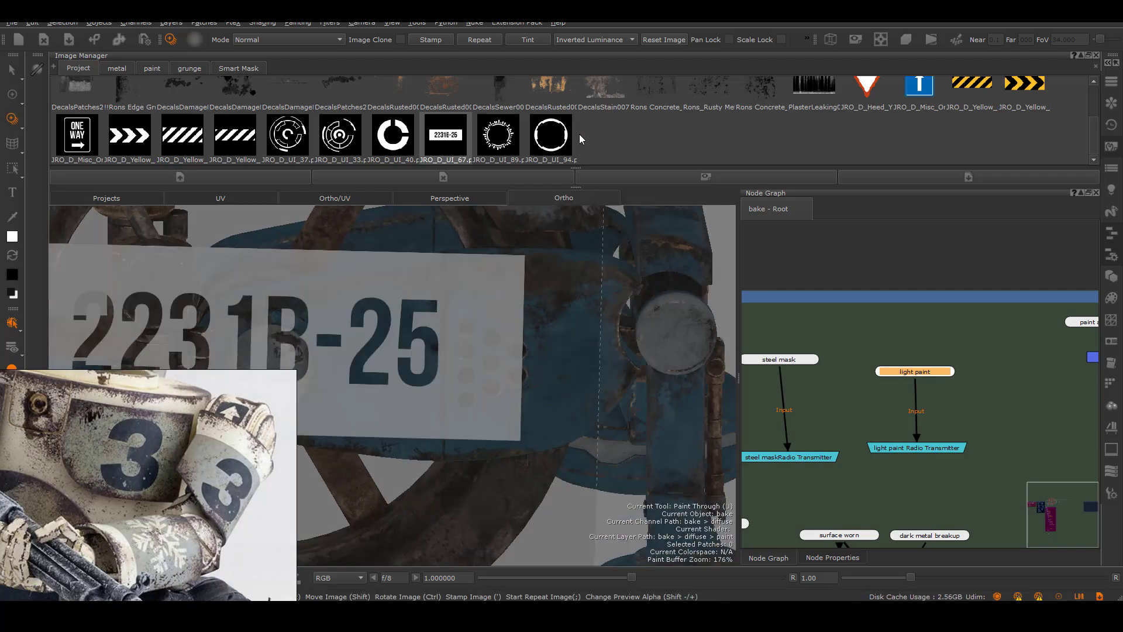
pyautogui.moveTo(433, 339)
pyautogui.keyDown('alt'); pyautogui.mouseDown(button='right')
pyautogui.moveTo(458, 268)
pyautogui.moveTo(427, 328)
pyautogui.mouseUp(button='right'); pyautogui.keyUp('alt')
pyautogui.keyDown('alt'); pyautogui.moveTo(428, 328); pyautogui.dragTo(491, 374); pyautogui.keyUp('alt')
pyautogui.scroll(-5, 146, 486)
pyautogui.scroll(5, 111, 504)
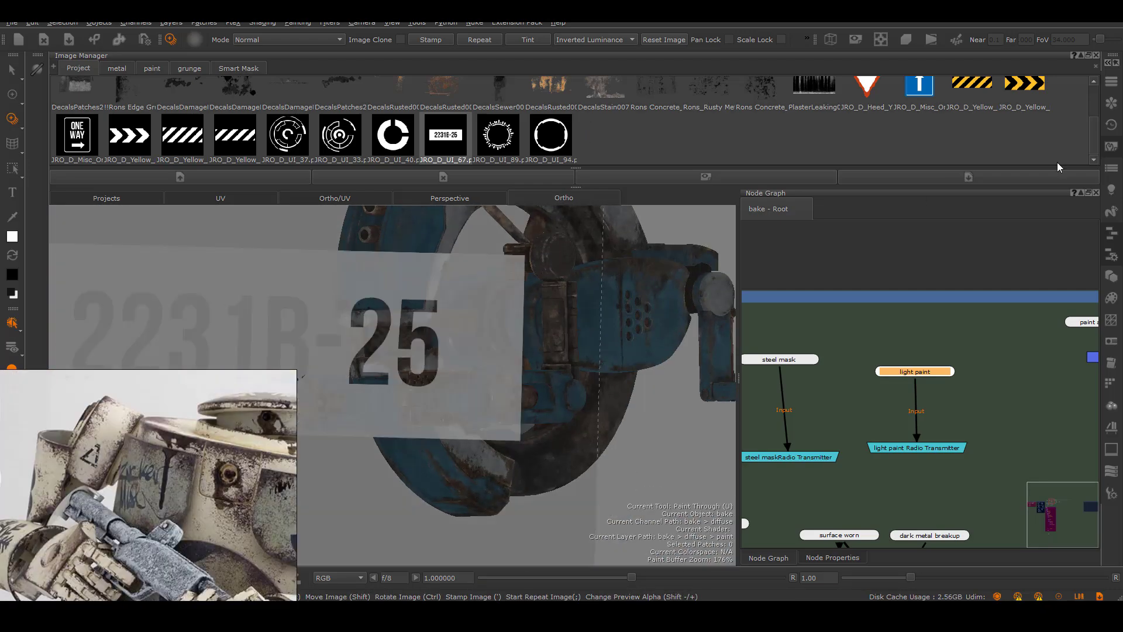
pyautogui.moveTo(1094, 136); pyautogui.dragTo(1095, 122)
pyautogui.scroll(2, 1073, 143)
pyautogui.scroll(-4, 1065, 131)
pyautogui.click(129, 144)
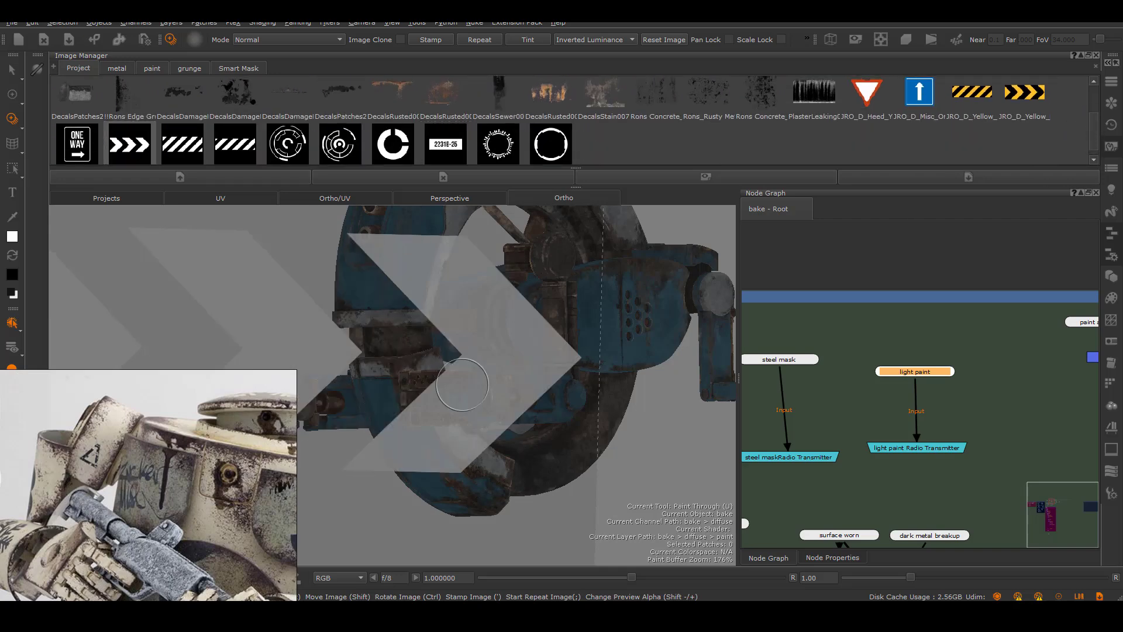
pyautogui.keyDown('ctrl'); pyautogui.keyDown('shift'); pyautogui.moveTo(439, 304); pyautogui.dragTo(319, 298); pyautogui.keyUp('shift'); pyautogui.keyUp('ctrl')
pyautogui.click(595, 40)
pyautogui.click(585, 29)
# Step: Position the chevron stencil along the lower edge of the blue arm on the wheel's other side and paint the three chevrons
pyautogui.keyDown('alt'); pyautogui.moveTo(410, 363); pyautogui.dragTo(453, 370); pyautogui.keyUp('alt')
pyautogui.keyDown('alt'); pyautogui.moveTo(453, 370); pyautogui.dragTo(503, 334, button='right'); pyautogui.keyUp('alt')
pyautogui.keyDown('alt'); pyautogui.moveTo(503, 334); pyautogui.dragTo(496, 333); pyautogui.keyUp('alt')
pyautogui.keyDown('alt'); pyautogui.moveTo(497, 333); pyautogui.dragTo(526, 328, button='right'); pyautogui.keyUp('alt')
pyautogui.keyDown('shift'); pyautogui.moveTo(413, 332); pyautogui.dragTo(474, 347); pyautogui.keyUp('shift')
pyautogui.keyDown('alt'); pyautogui.moveTo(555, 347); pyautogui.dragTo(574, 345); pyautogui.keyUp('alt')
pyautogui.keyDown('shift'); pyautogui.moveTo(575, 299); pyautogui.dragTo(566, 366); pyautogui.keyUp('shift')
pyautogui.moveTo(377, 404); pyautogui.dragTo(361, 380)
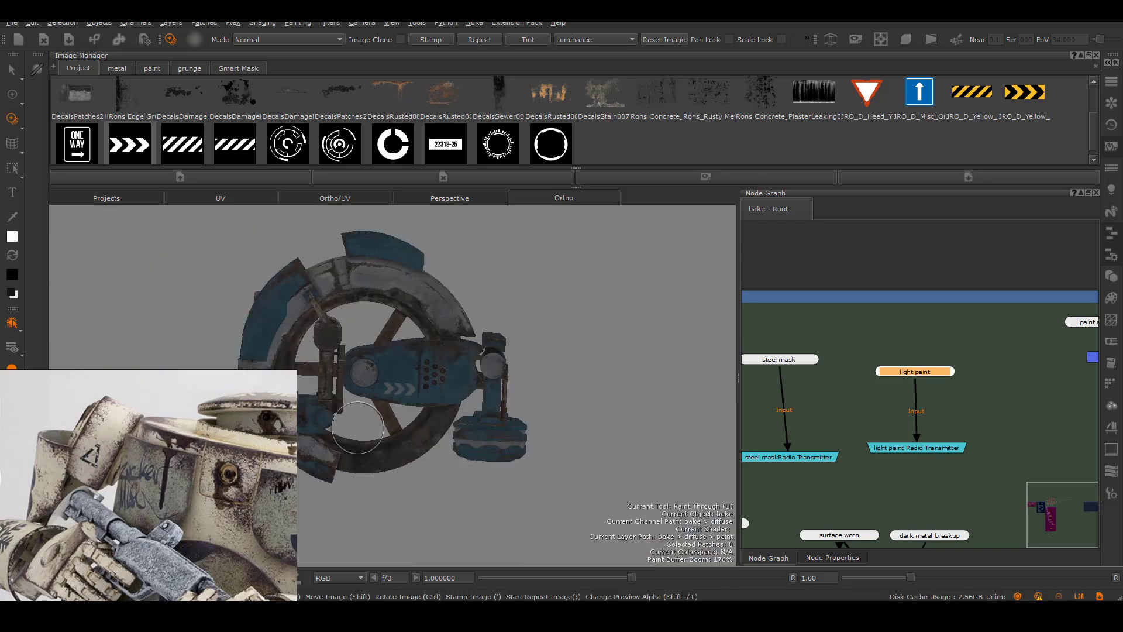
# Step: Align the broken-ring decal with the round blue cap and paint its lower part through a Luminance stencil
pyautogui.keyDown('alt'); pyautogui.moveTo(561, 381); pyautogui.dragTo(585, 401); pyautogui.keyUp('alt')
pyautogui.keyDown('alt'); pyautogui.moveTo(584, 401); pyautogui.dragTo(509, 381, button='right'); pyautogui.keyUp('alt')
pyautogui.moveTo(509, 381)
pyautogui.keyDown('alt'); pyautogui.mouseDown()
pyautogui.moveTo(438, 323)
pyautogui.moveTo(479, 388)
pyautogui.moveTo(513, 371)
pyautogui.mouseUp(); pyautogui.keyUp('alt')
pyautogui.press('n')
pyautogui.moveTo(626, 369); pyautogui.dragTo(632, 371)
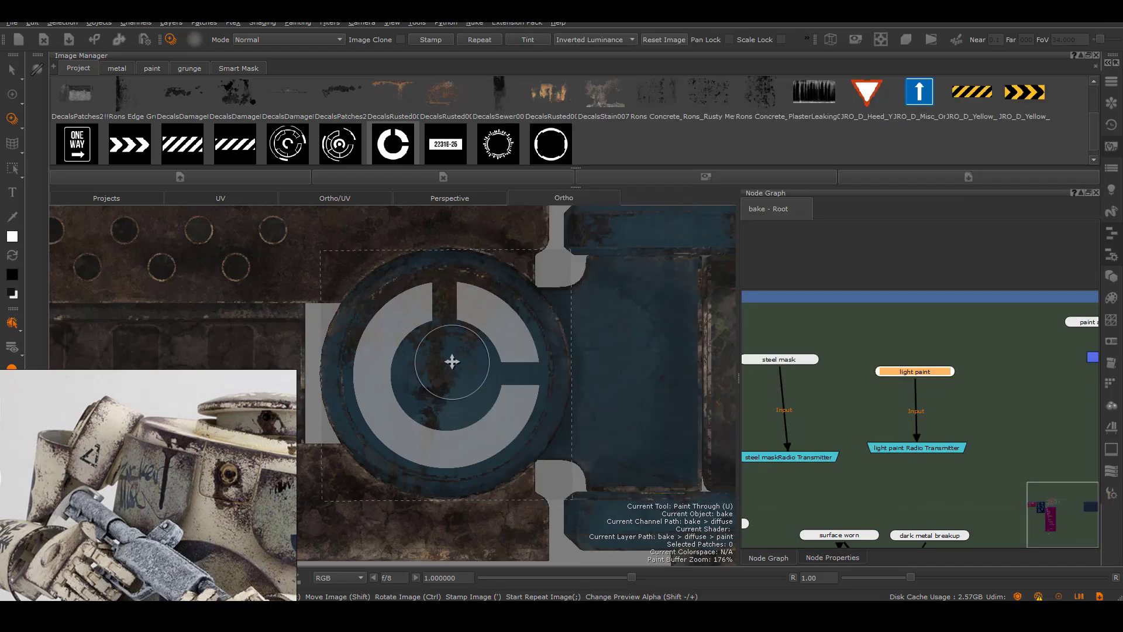
pyautogui.moveTo(451, 361)
pyautogui.mouseDown()
pyautogui.moveTo(433, 380)
pyautogui.moveTo(456, 374)
pyautogui.mouseUp()
pyautogui.click(297, 24)
pyautogui.click(313, 36)
pyautogui.click(595, 40)
pyautogui.click(585, 30)
pyautogui.moveTo(404, 339)
pyautogui.mouseDown()
pyautogui.moveTo(387, 374)
pyautogui.moveTo(541, 378)
pyautogui.mouseUp()
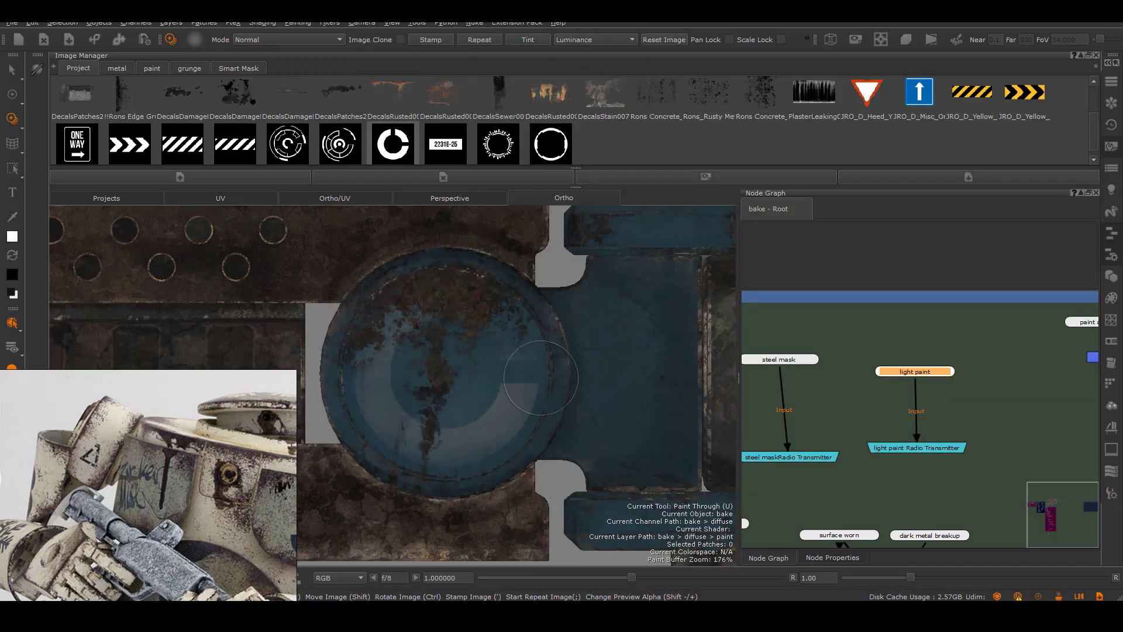
# Step: Set up a DecalsDamage image as an Inverted Luminance stencil and rotate it over the arm's white chevrons
pyautogui.keyDown('alt'); pyautogui.moveTo(607, 349); pyautogui.dragTo(479, 424, button='middle'); pyautogui.keyUp('alt')
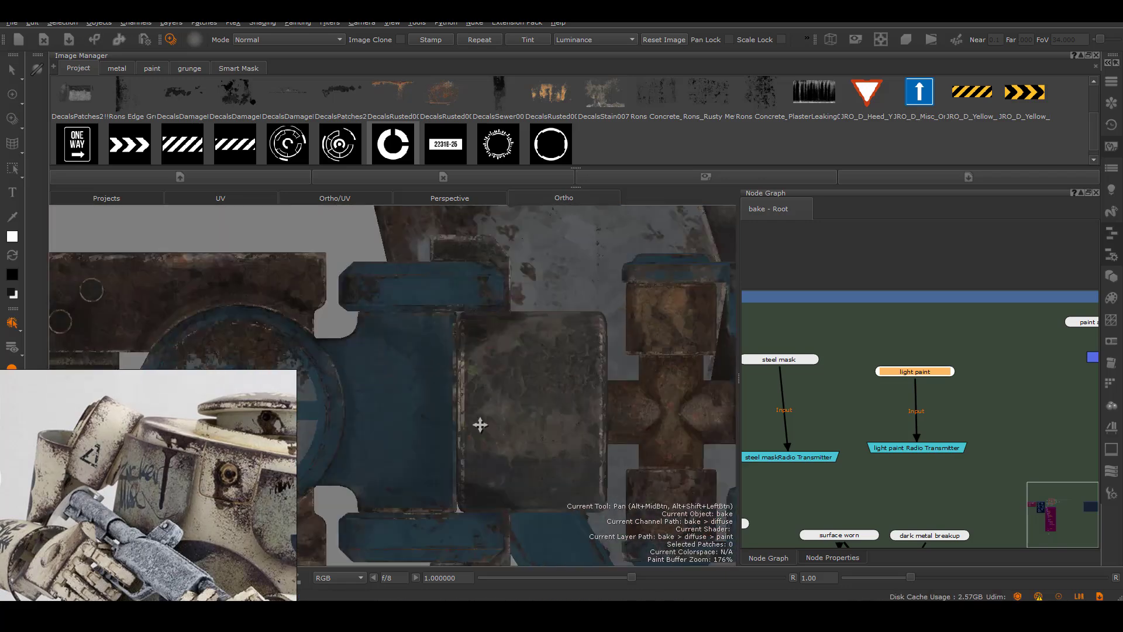
pyautogui.keyDown('alt'); pyautogui.moveTo(479, 423); pyautogui.dragTo(524, 451); pyautogui.keyUp('alt')
pyautogui.keyDown('alt'); pyautogui.moveTo(525, 451); pyautogui.dragTo(535, 428, button='middle'); pyautogui.keyUp('alt')
pyautogui.keyDown('alt'); pyautogui.moveTo(468, 351); pyautogui.dragTo(409, 398, button='right'); pyautogui.keyUp('alt')
pyautogui.keyDown('alt'); pyautogui.moveTo(409, 397); pyautogui.dragTo(565, 404); pyautogui.keyUp('alt')
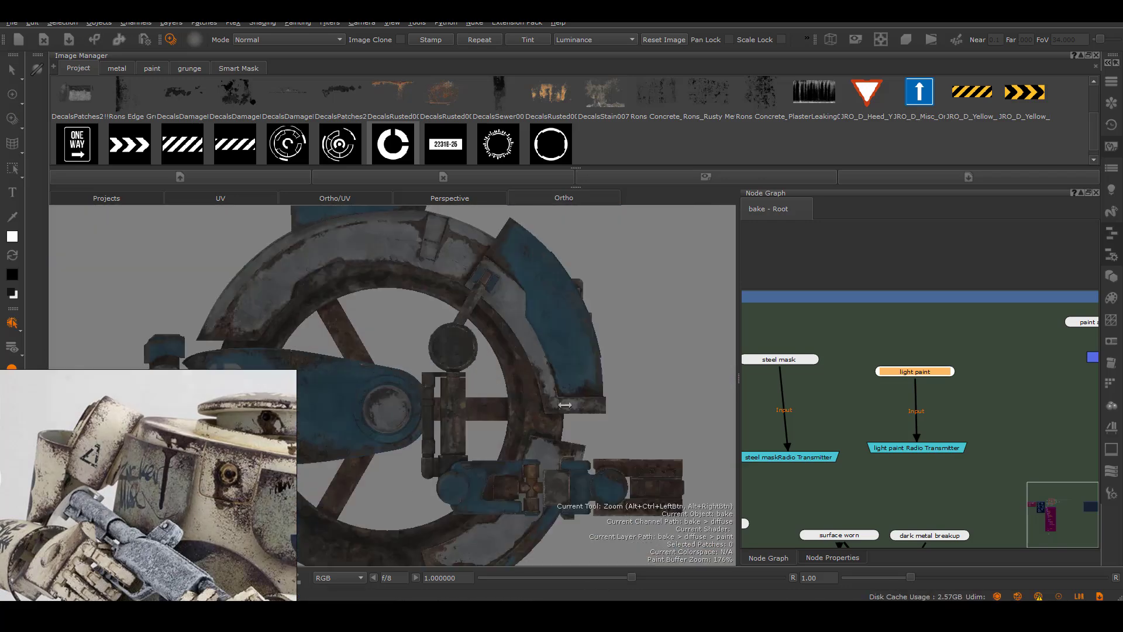
pyautogui.keyDown('alt'); pyautogui.moveTo(565, 404); pyautogui.dragTo(631, 410, button='right'); pyautogui.keyUp('alt')
pyautogui.keyDown('alt'); pyautogui.moveTo(632, 410); pyautogui.dragTo(560, 399, button='middle'); pyautogui.keyUp('alt')
pyautogui.click(83, 146)
pyautogui.keyDown('shift'); pyautogui.moveTo(545, 466); pyautogui.dragTo(521, 358); pyautogui.keyUp('shift')
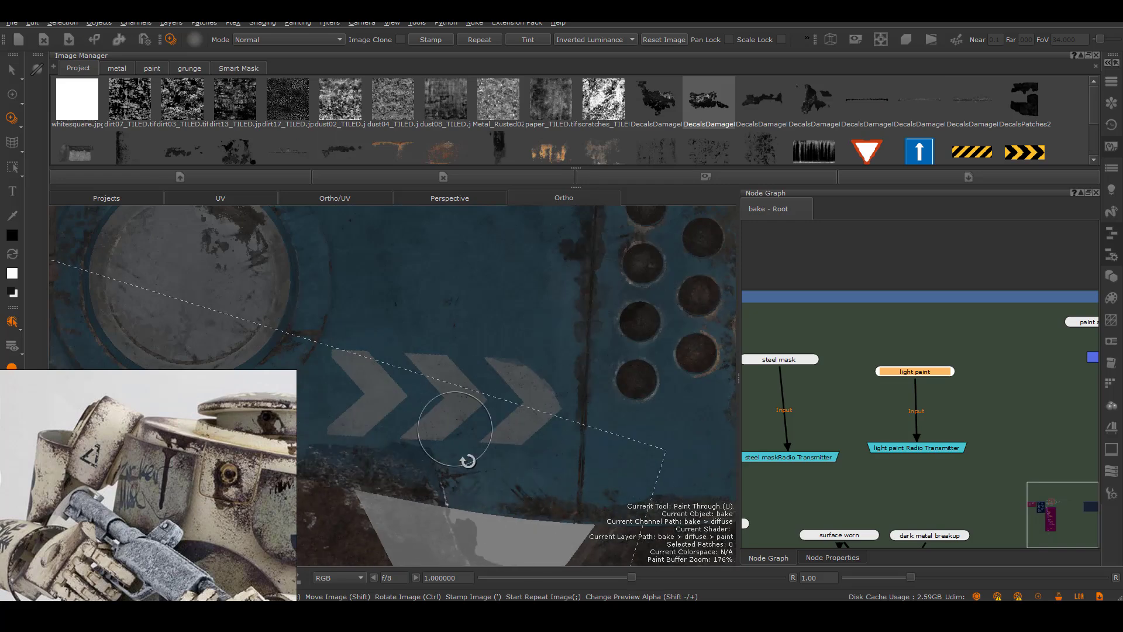
pyautogui.keyDown('ctrl'); pyautogui.moveTo(468, 461); pyautogui.dragTo(421, 243); pyautogui.keyUp('ctrl')
# Step: Switch to another DecalsDamage decal, scale and place it over the chevrons, and paint chipped wear into them with black
pyautogui.click(762, 102)
pyautogui.moveTo(547, 307)
pyautogui.keyDown('ctrl'); pyautogui.keyDown('shift'); pyautogui.mouseDown()
pyautogui.moveTo(538, 249)
pyautogui.moveTo(521, 263)
pyautogui.mouseUp(); pyautogui.keyUp('shift'); pyautogui.keyUp('ctrl')
pyautogui.moveTo(432, 320); pyautogui.dragTo(419, 331)
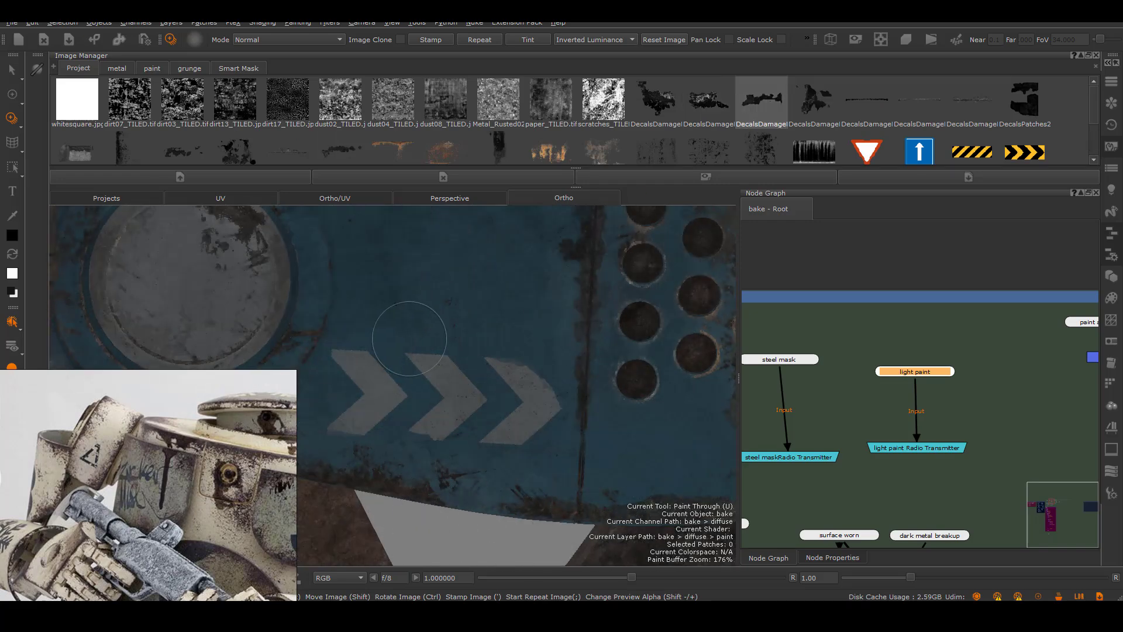
pyautogui.moveTo(489, 246)
pyautogui.keyDown('shift'); pyautogui.mouseDown()
pyautogui.moveTo(438, 343)
pyautogui.moveTo(401, 331)
pyautogui.mouseUp(); pyautogui.keyUp('shift')
pyautogui.keyDown('alt'); pyautogui.moveTo(582, 344); pyautogui.dragTo(532, 348, button='right'); pyautogui.keyUp('alt')
pyautogui.keyDown('alt'); pyautogui.moveTo(531, 349); pyautogui.dragTo(546, 323, button='middle'); pyautogui.keyUp('alt')
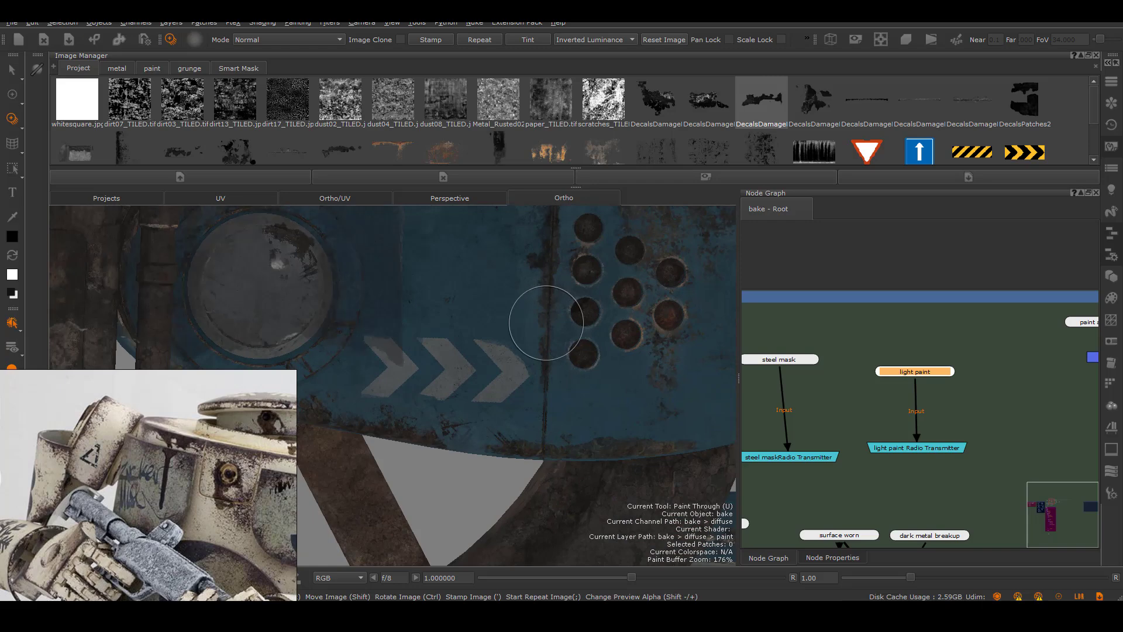
# Step: Choose the first Rons Concrete stain decal as the stencil and review the worn chevrons close up and from a distance
pyautogui.click(664, 151)
pyautogui.keyDown('alt'); pyautogui.moveTo(534, 342); pyautogui.dragTo(611, 317, button='right'); pyautogui.keyUp('alt')
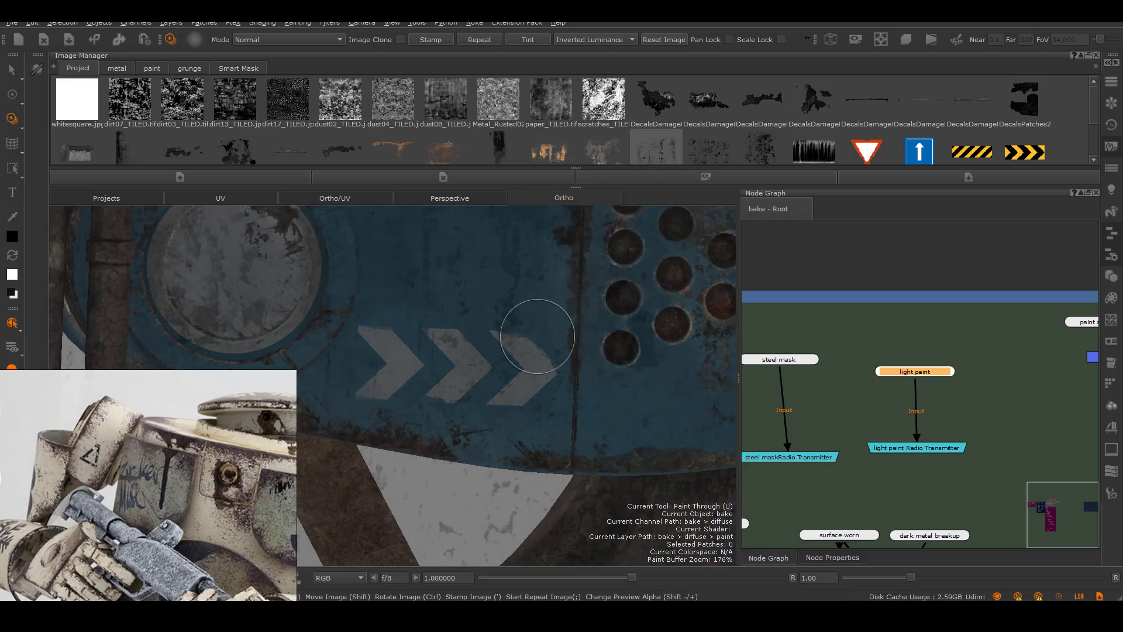
pyautogui.keyDown('alt'); pyautogui.moveTo(536, 294); pyautogui.dragTo(351, 363, button='right'); pyautogui.keyUp('alt')
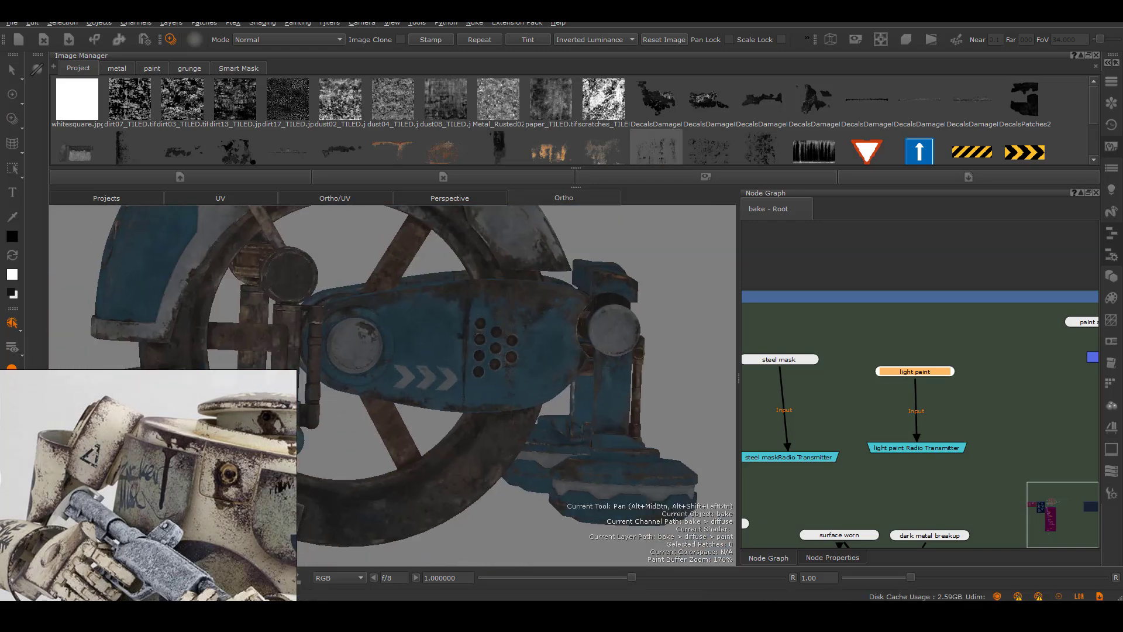
pyautogui.keyDown('alt'); pyautogui.moveTo(293, 383); pyautogui.dragTo(468, 376, button='middle'); pyautogui.keyUp('alt')
pyautogui.keyDown('alt'); pyautogui.moveTo(468, 376); pyautogui.dragTo(596, 345, button='right'); pyautogui.keyUp('alt')
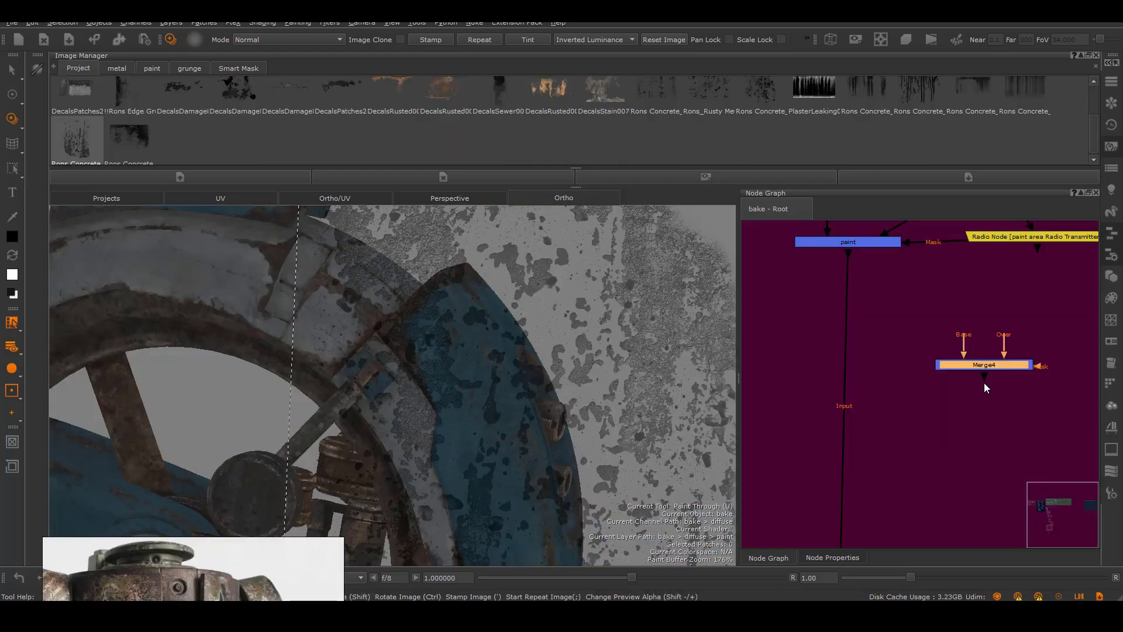
# Step: Insert the new Merge node into the connection below the paint node and rename it drips
pyautogui.moveTo(1022, 364); pyautogui.dragTo(886, 361)
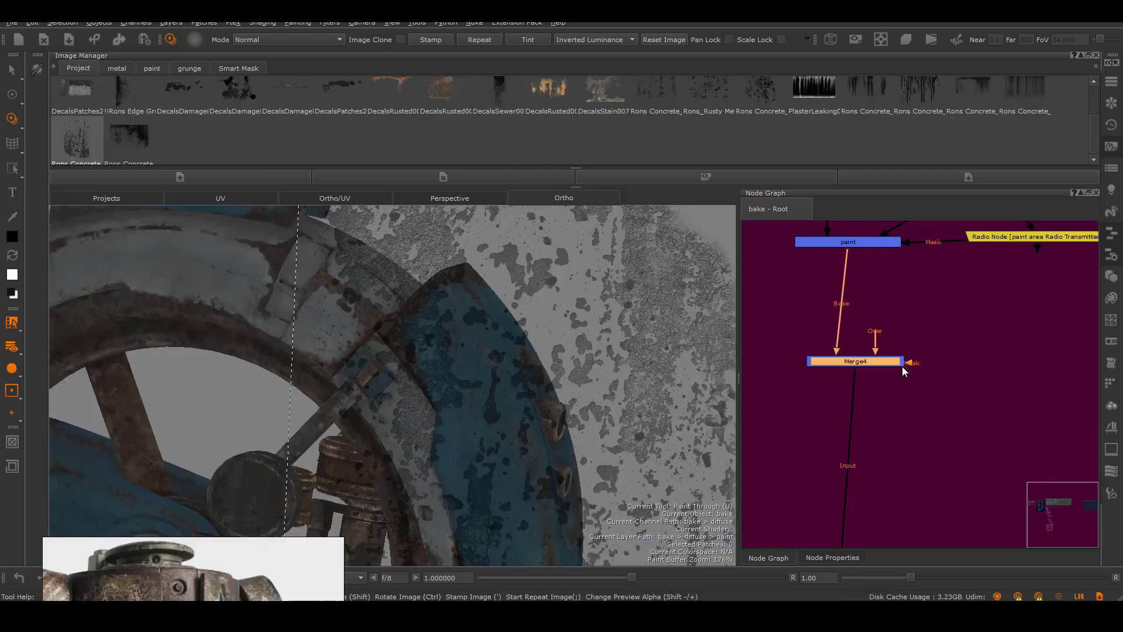
pyautogui.doubleClick(901, 363)
pyautogui.doubleClick(819, 220)
pyautogui.write('drips')
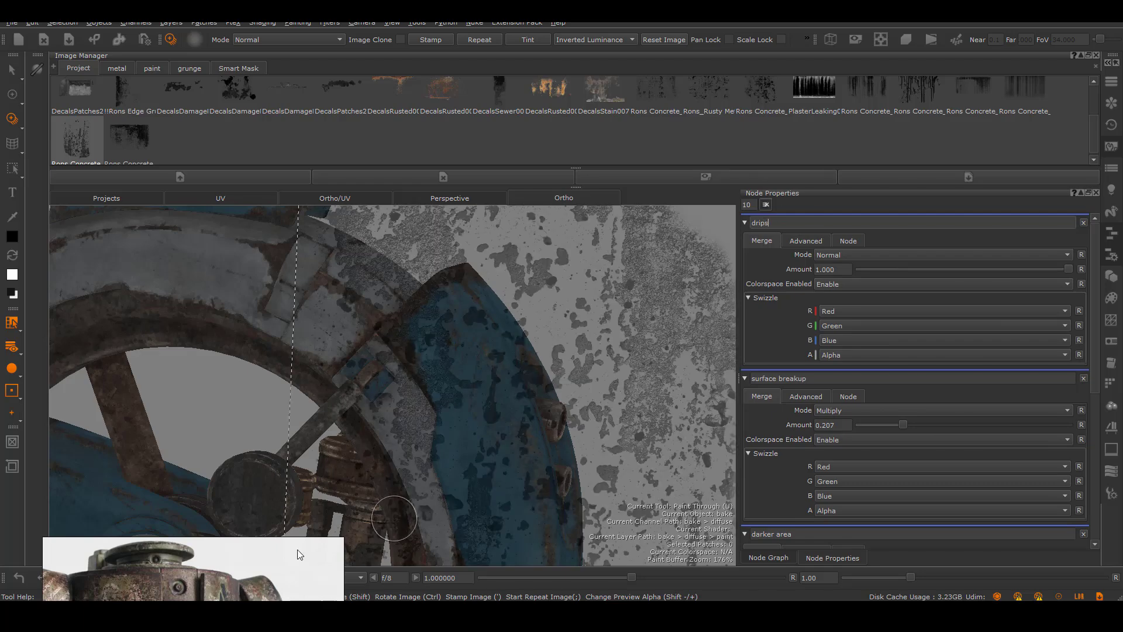
# Step: Bring the domed robot with red patches into view among the reference images and examine its surface wear
pyautogui.moveTo(295, 553)
pyautogui.mouseDown(button='right')
pyautogui.moveTo(315, 343)
pyautogui.moveTo(289, 383)
pyautogui.mouseUp(button='right')
pyautogui.scroll(-3, 198, 538)
pyautogui.moveTo(275, 527); pyautogui.dragTo(74, 544, button='middle')
pyautogui.scroll(6, 175, 545)
pyautogui.moveTo(189, 469); pyautogui.dragTo(167, 535, button='middle')
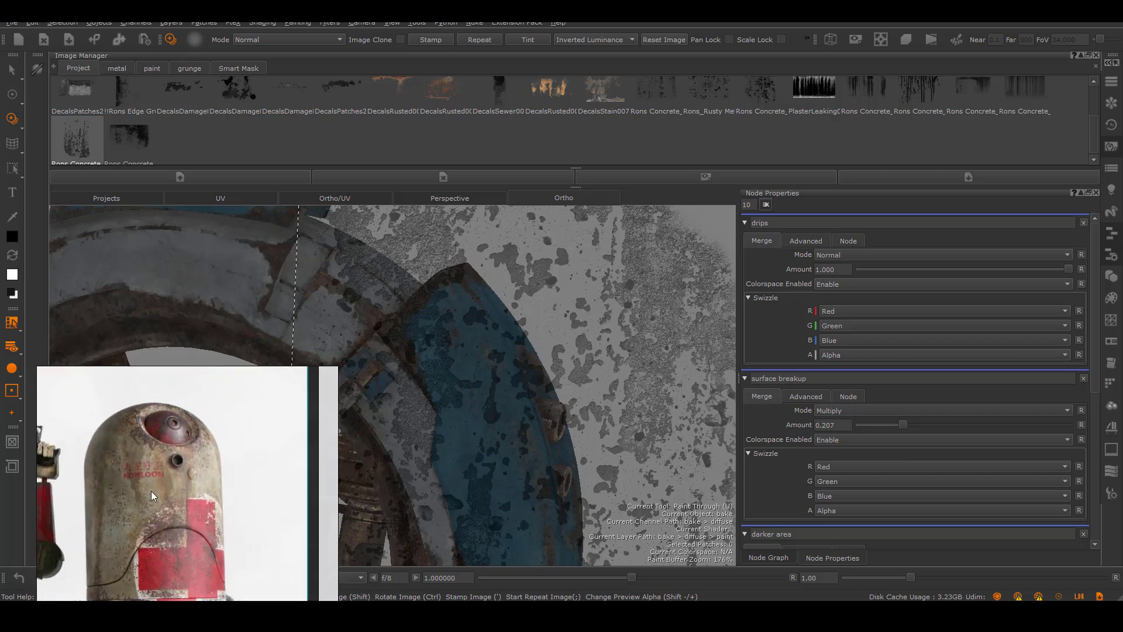
# Step: Add a Tiled node and connect it to the Over input of the drips merge
pyautogui.click(768, 558)
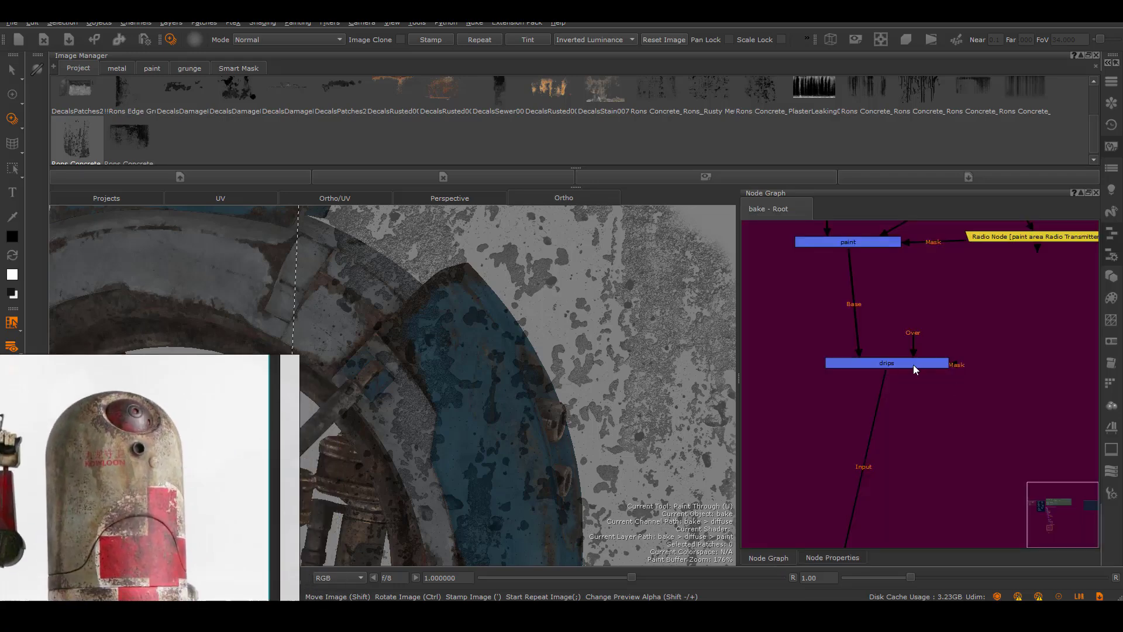
pyautogui.press('Tab')
pyautogui.write('tile')
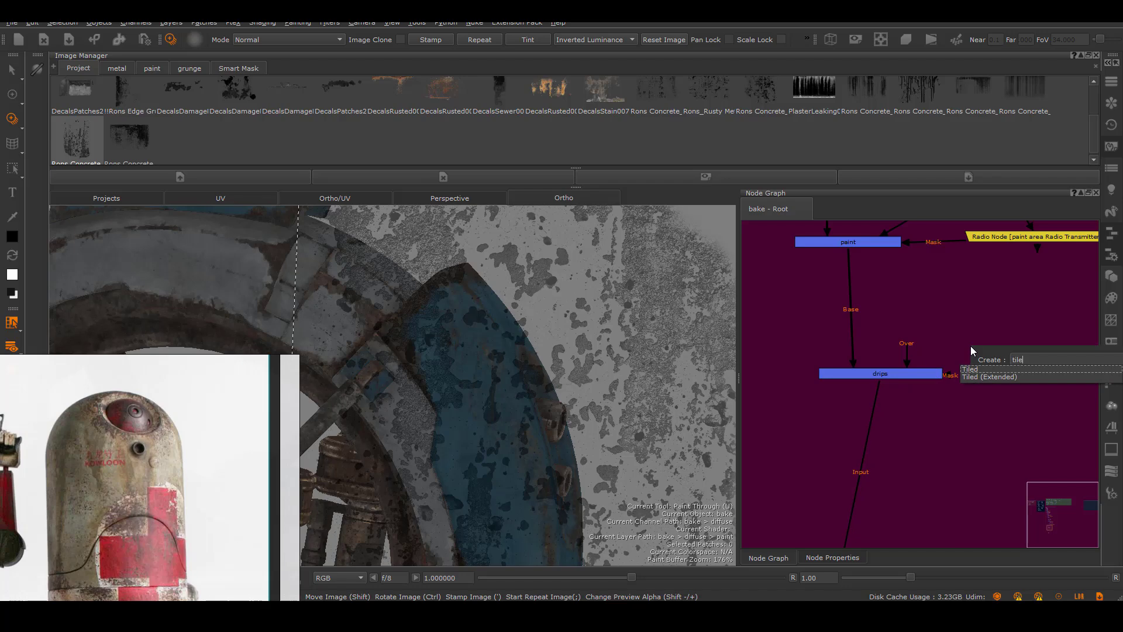
pyautogui.click(974, 370)
pyautogui.moveTo(1019, 351); pyautogui.dragTo(948, 338)
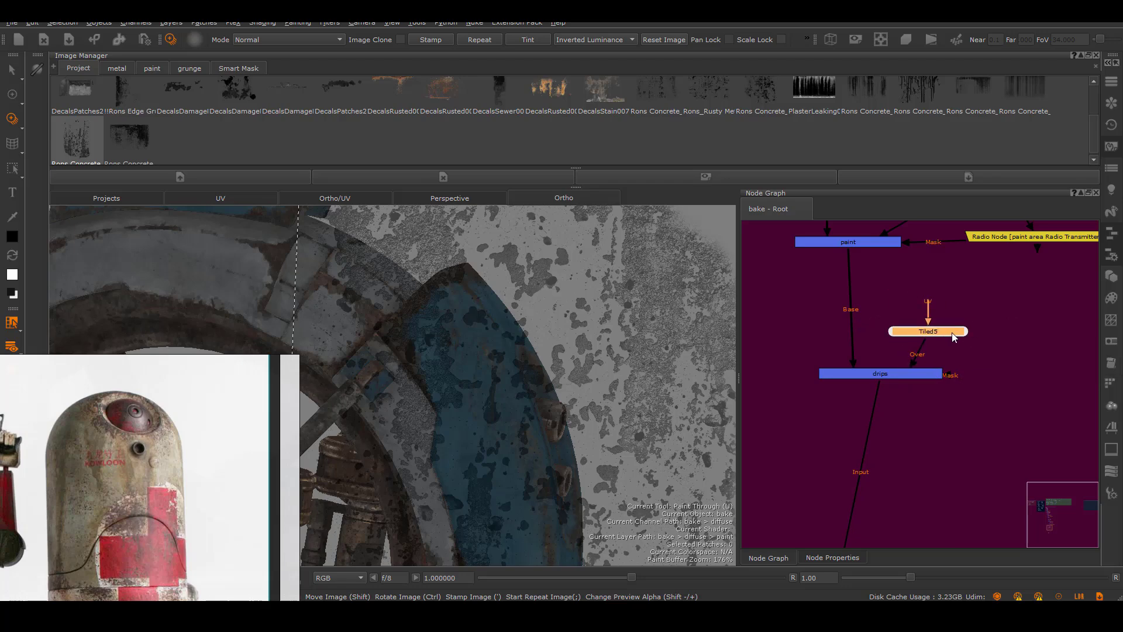
# Step: Assign the reddish rust texture tkdicbgew_4K from the grunge images to the Tiled node and view it on the wheel
pyautogui.click(189, 69)
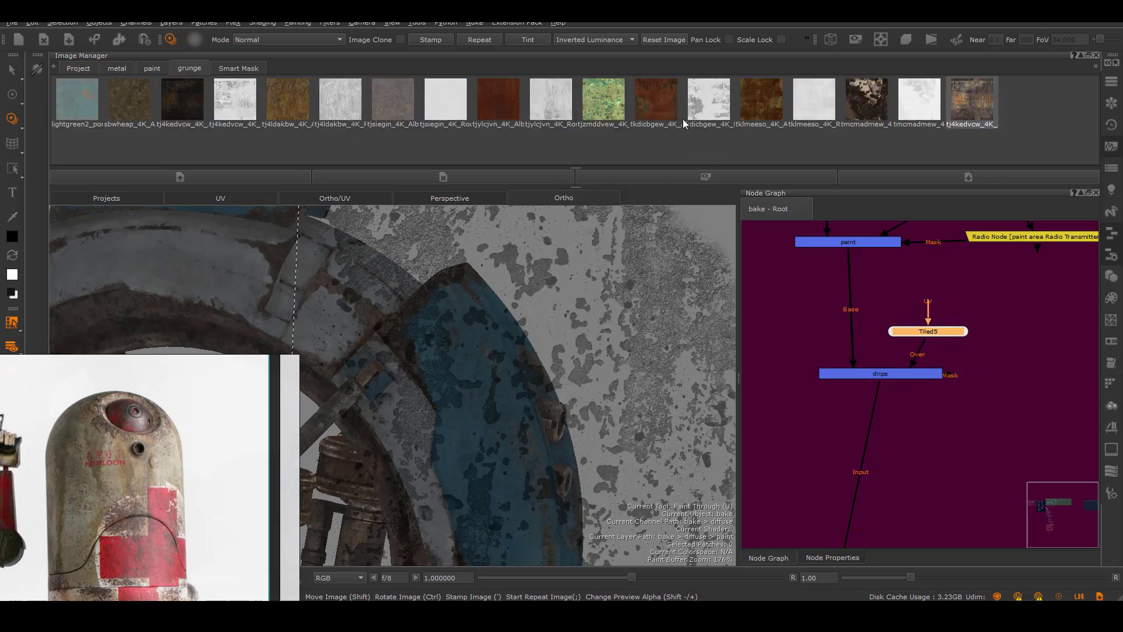
pyautogui.doubleClick(947, 334)
pyautogui.moveTo(657, 101); pyautogui.dragTo(862, 273)
pyautogui.click(14, 74)
pyautogui.keyDown('alt'); pyautogui.moveTo(539, 386); pyautogui.dragTo(374, 368, button='right'); pyautogui.keyUp('alt')
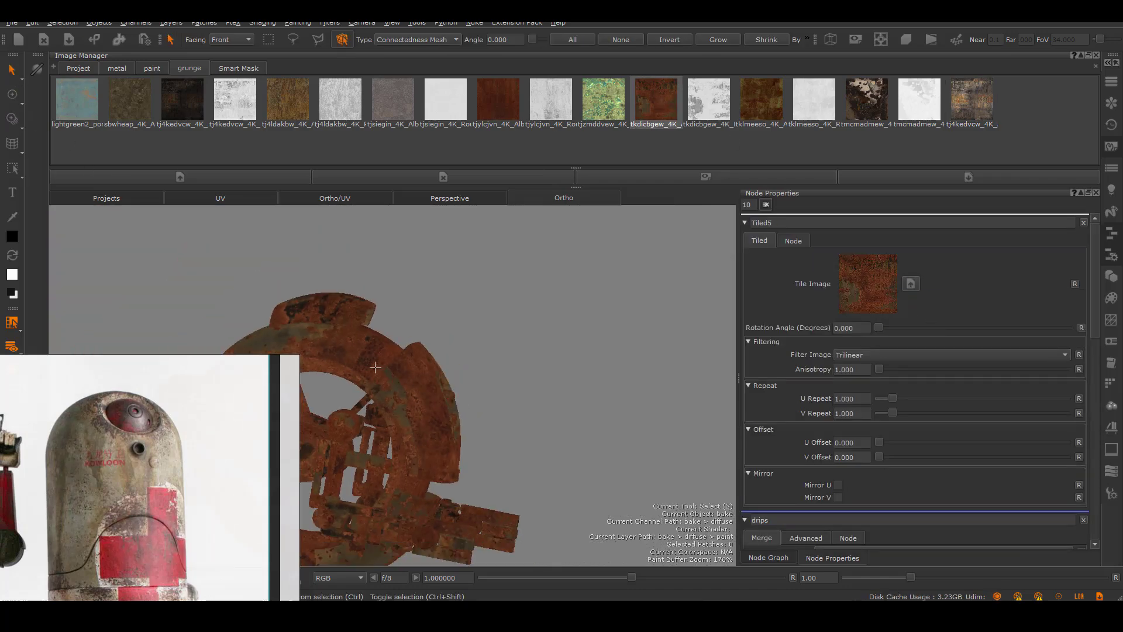
pyautogui.keyDown('alt'); pyautogui.moveTo(375, 369); pyautogui.dragTo(441, 364, button='middle'); pyautogui.keyUp('alt')
pyautogui.keyDown('alt'); pyautogui.moveTo(442, 364); pyautogui.dragTo(549, 394, button='right'); pyautogui.keyUp('alt')
# Step: Set the rust tile's U and V repeat to 2
pyautogui.doubleClick(847, 399)
pyautogui.write('2')
pyautogui.press('Tab')
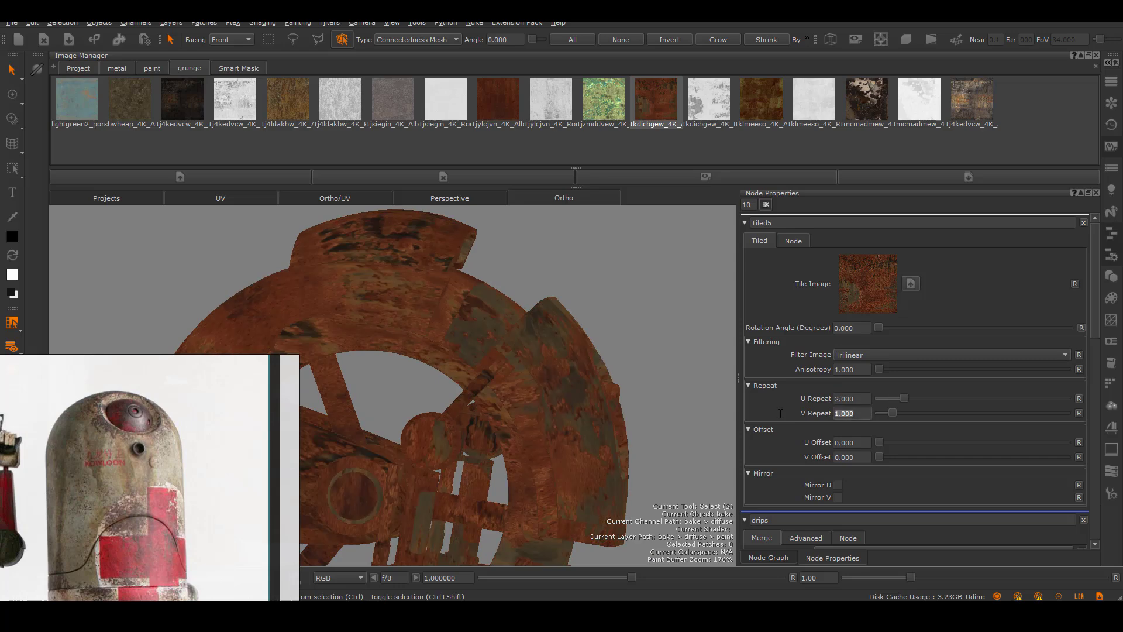
pyautogui.write('2')
pyautogui.press('Return')
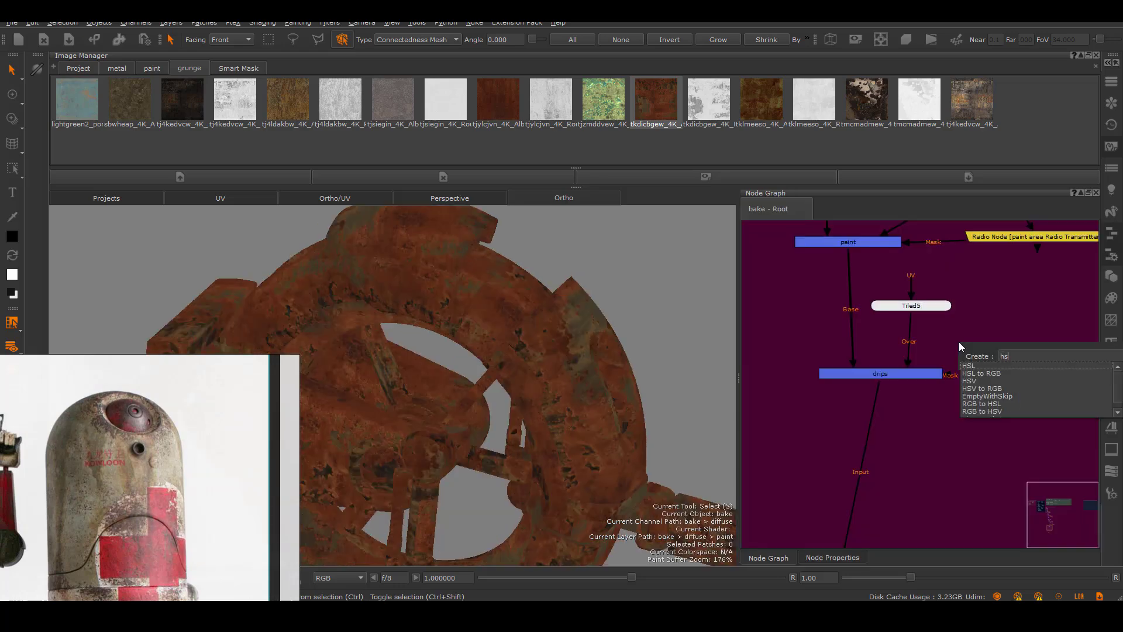
# Step: Insert an HSV node between the rust tile and the drips merge, and set its value scale to 0.7
pyautogui.click(983, 380)
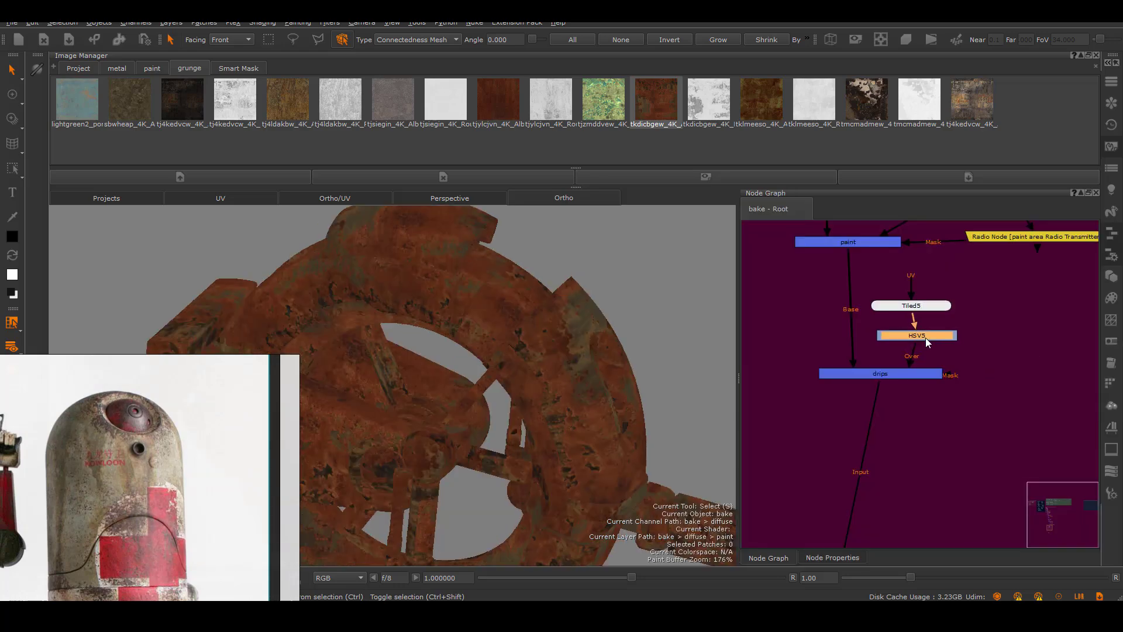
pyautogui.click(833, 557)
pyautogui.doubleClick(834, 285)
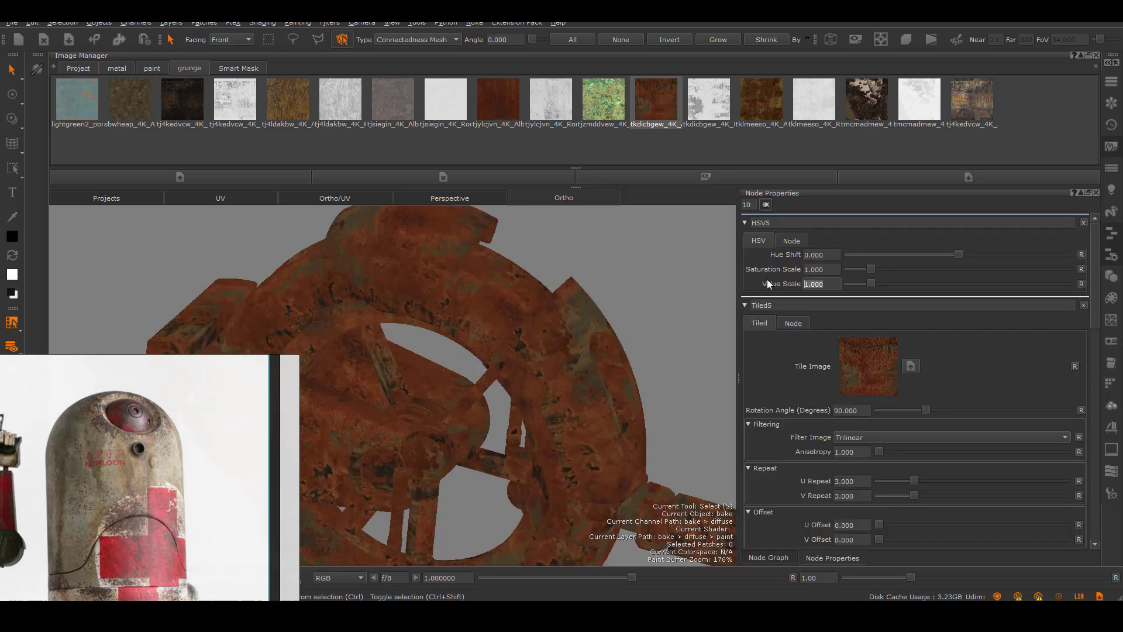
pyautogui.write('.7')
pyautogui.press('Return')
# Step: Try saturation scales of 0.7 and 0.8 on the HSV node, and settle on 0.85
pyautogui.moveTo(832, 269); pyautogui.dragTo(773, 269)
pyautogui.write('.7')
pyautogui.press('Return')
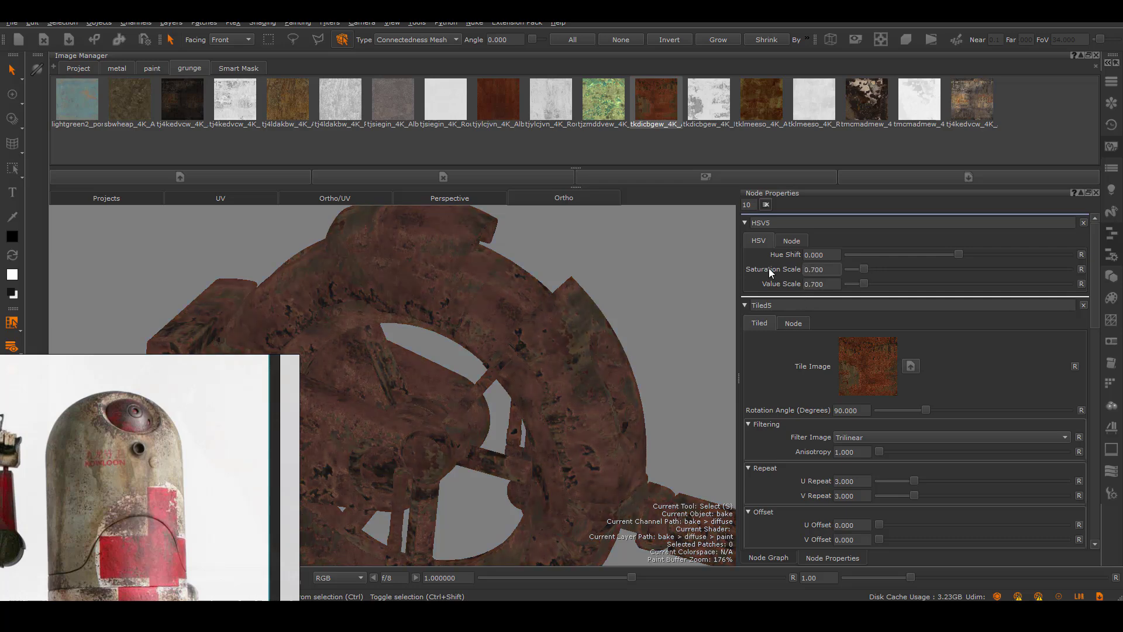
pyautogui.doubleClick(820, 270)
pyautogui.write('.8')
pyautogui.press('Return')
pyautogui.doubleClick(823, 271)
pyautogui.write('.85')
pyautogui.press('Return')
# Step: Add a black 4096 x 4096, 8bit Paint node with Raw Data and Scalar Data enabled
pyautogui.click(778, 554)
pyautogui.moveTo(927, 306); pyautogui.dragTo(932, 311)
pyautogui.press('Tab')
pyautogui.write('p')
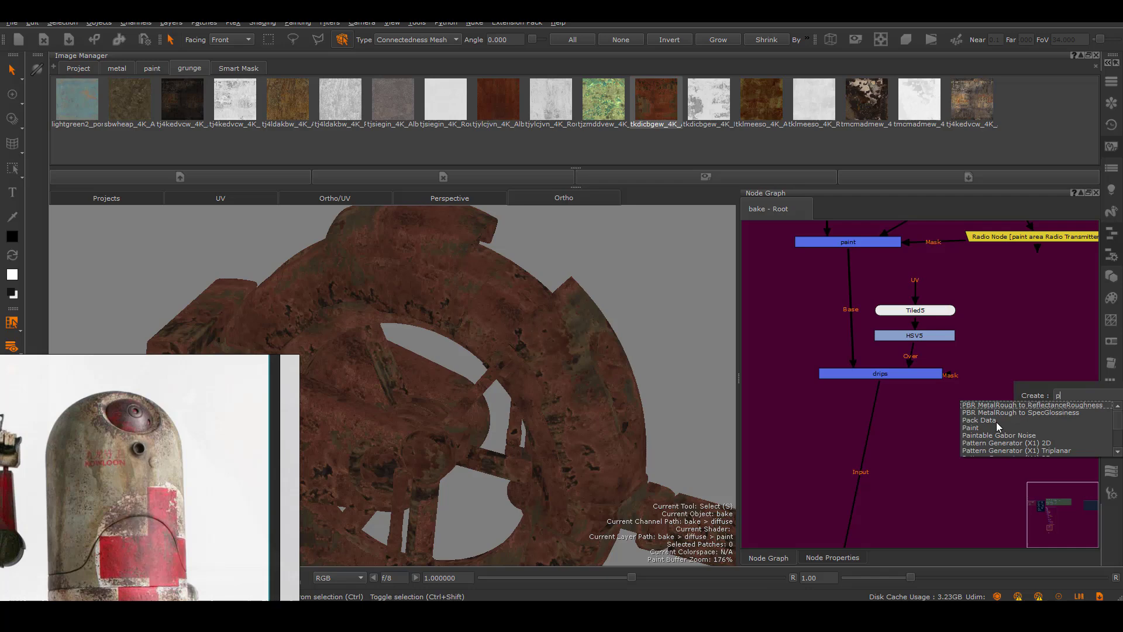
pyautogui.click(993, 422)
pyautogui.click(555, 310)
pyautogui.moveTo(914, 495); pyautogui.dragTo(942, 499)
pyautogui.click(803, 532)
pyautogui.click(550, 336)
pyautogui.click(560, 370)
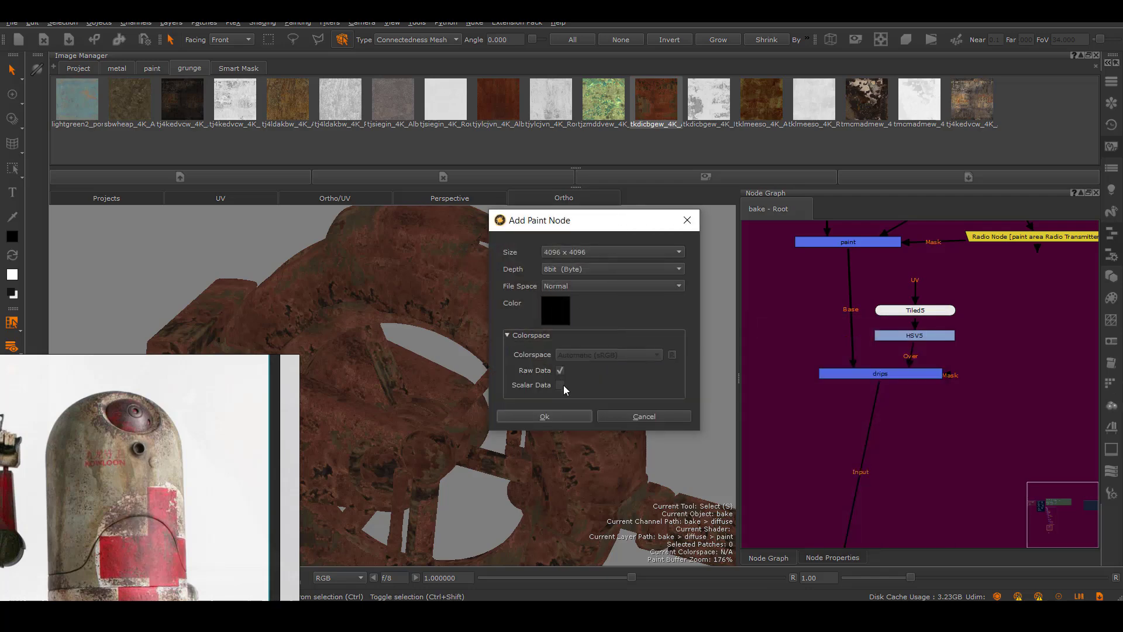
pyautogui.click(544, 416)
# Step: Connect the new Paint node to the mask input of the drips merge and rename it drip mask
pyautogui.moveTo(1053, 435); pyautogui.dragTo(1047, 385)
pyautogui.moveTo(948, 375); pyautogui.dragTo(1043, 383)
pyautogui.doubleClick(1023, 377)
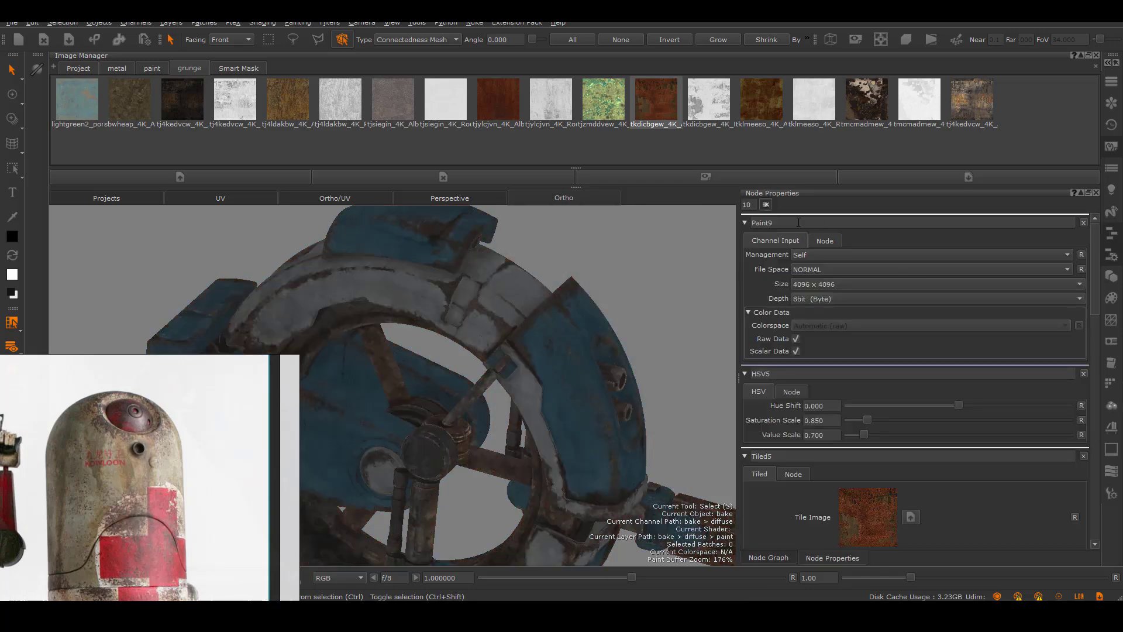
pyautogui.doubleClick(840, 225)
pyautogui.write('drip mask')
pyautogui.press('Return')
pyautogui.click(768, 558)
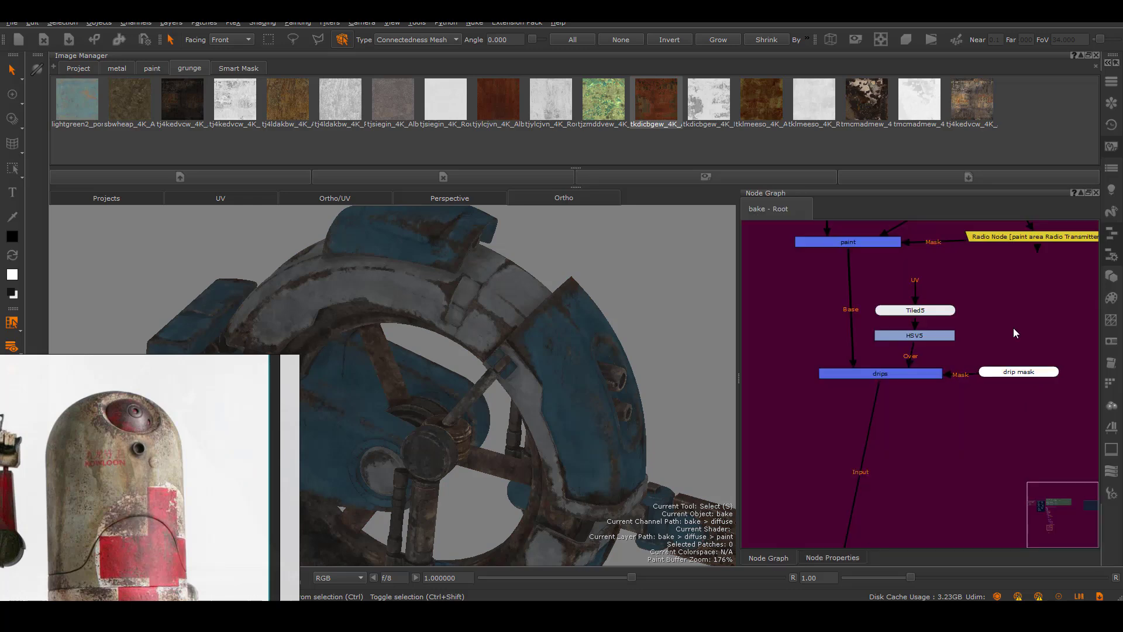
# Step: Preview two Rons Concrete leak images from the project images and load the one with long thin drips as the stencil over the wheel
pyautogui.click(121, 69)
pyautogui.click(79, 68)
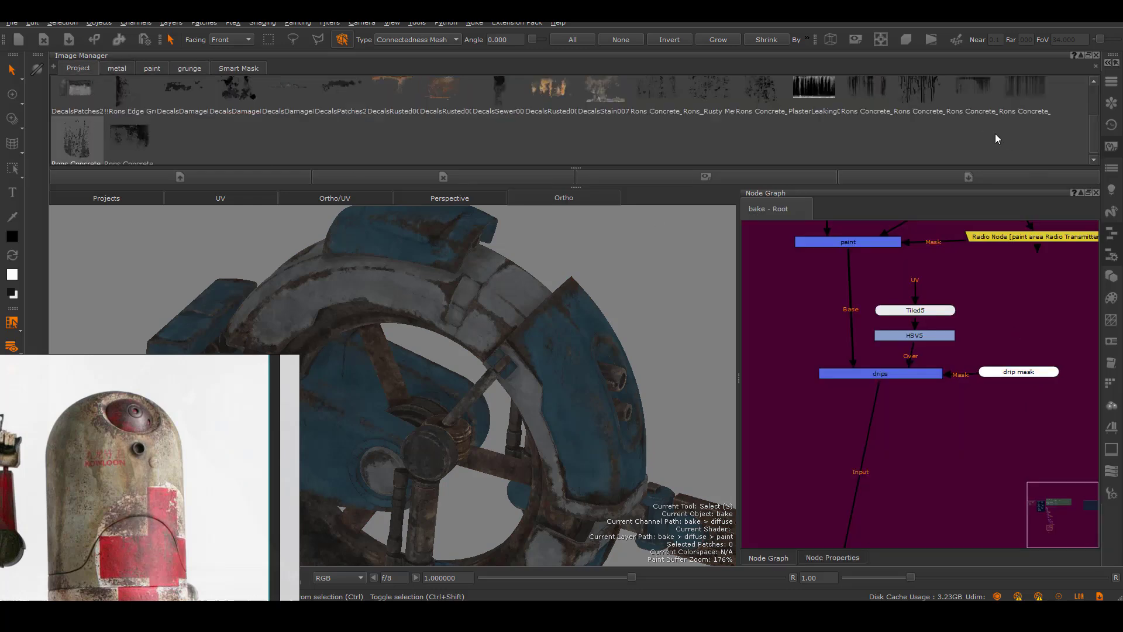
pyautogui.doubleClick(878, 91)
pyautogui.click(782, 123)
pyautogui.doubleClick(917, 105)
pyautogui.click(784, 123)
pyautogui.moveTo(917, 105); pyautogui.dragTo(585, 328)
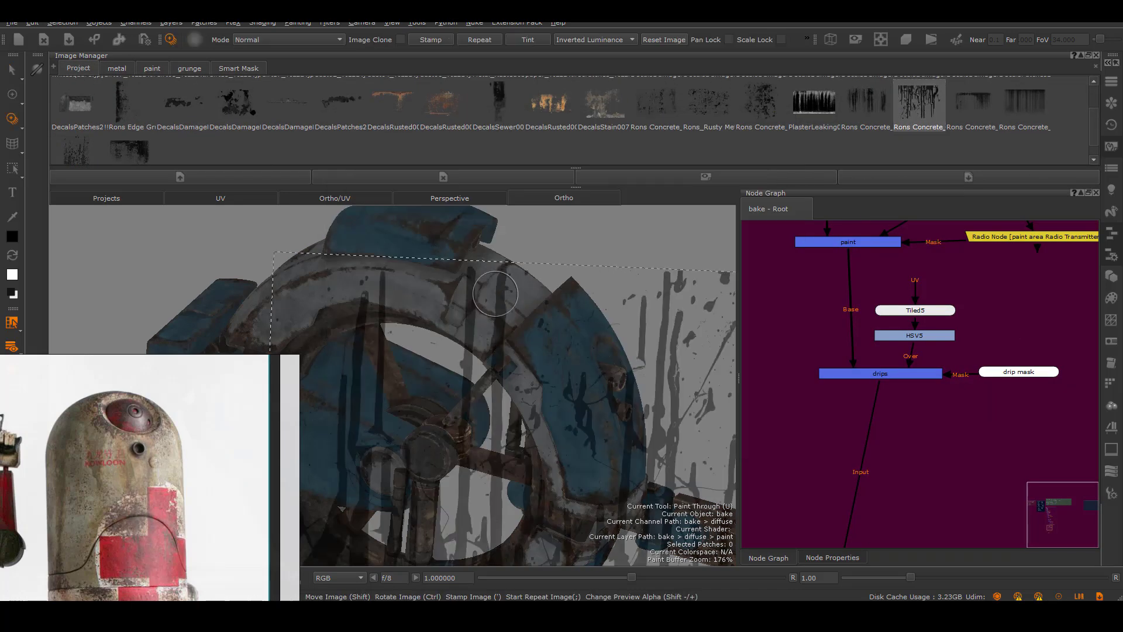
# Step: Scale and reposition the thin-drip stencil over the top of the wheel rim and switch the paint colour to white
pyautogui.click(1111, 493)
pyautogui.moveTo(1094, 117); pyautogui.dragTo(1094, 386)
pyautogui.click(787, 369)
pyautogui.keyDown('alt'); pyautogui.moveTo(484, 243); pyautogui.dragTo(570, 346, button='middle'); pyautogui.keyUp('alt')
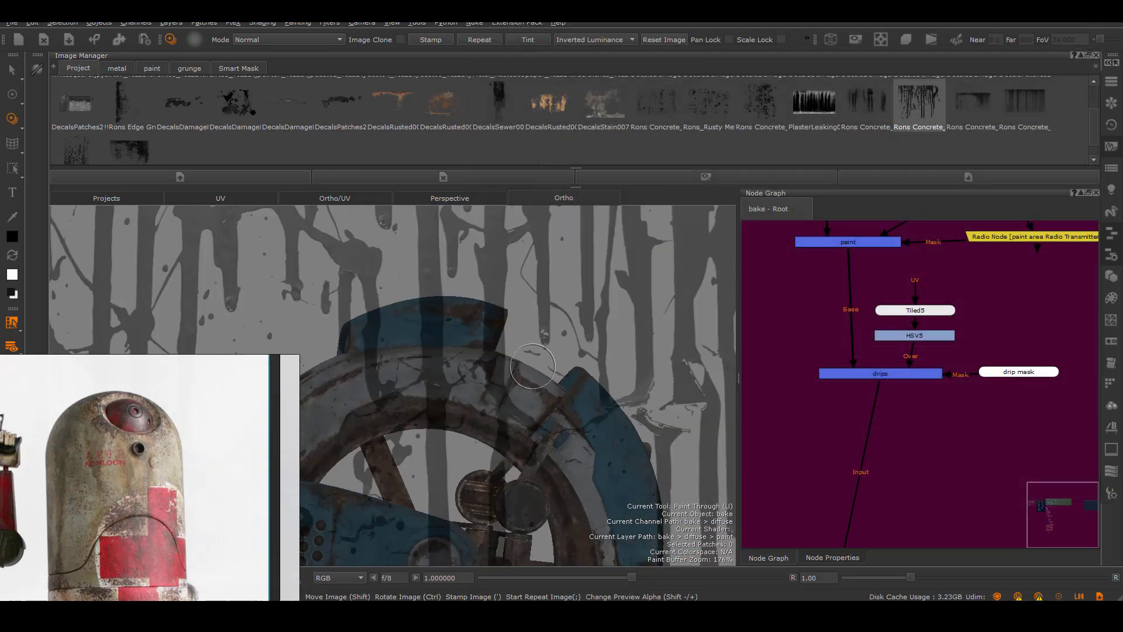
pyautogui.keyDown('alt'); pyautogui.moveTo(526, 409); pyautogui.dragTo(539, 546, button='middle'); pyautogui.keyUp('alt')
pyautogui.keyDown('alt'); pyautogui.moveTo(539, 546); pyautogui.dragTo(631, 409, button='right'); pyautogui.keyUp('alt')
pyautogui.moveTo(632, 351)
pyautogui.keyDown('ctrl'); pyautogui.keyDown('shift'); pyautogui.mouseDown()
pyautogui.moveTo(497, 355)
pyautogui.moveTo(532, 356)
pyautogui.mouseUp(); pyautogui.keyUp('shift'); pyautogui.keyUp('ctrl')
pyautogui.keyDown('alt'); pyautogui.moveTo(521, 416); pyautogui.dragTo(529, 293, button='middle'); pyautogui.keyUp('alt')
pyautogui.keyDown('alt'); pyautogui.moveTo(529, 292); pyautogui.dragTo(561, 302, button='right'); pyautogui.keyUp('alt')
pyautogui.click(12, 255)
# Step: Try painting thin vertical rust drips through the stencil on the grey rim beside the raised bracket
pyautogui.moveTo(553, 442)
pyautogui.keyDown('shift'); pyautogui.mouseDown()
pyautogui.moveTo(542, 357)
pyautogui.moveTo(655, 359)
pyautogui.moveTo(644, 364)
pyautogui.moveTo(647, 304)
pyautogui.mouseUp(); pyautogui.keyUp('shift')
pyautogui.moveTo(93, 251)
pyautogui.mouseDown()
pyautogui.moveTo(537, 351)
pyautogui.moveTo(536, 460)
pyautogui.mouseUp()
pyautogui.moveTo(560, 351); pyautogui.dragTo(564, 360)
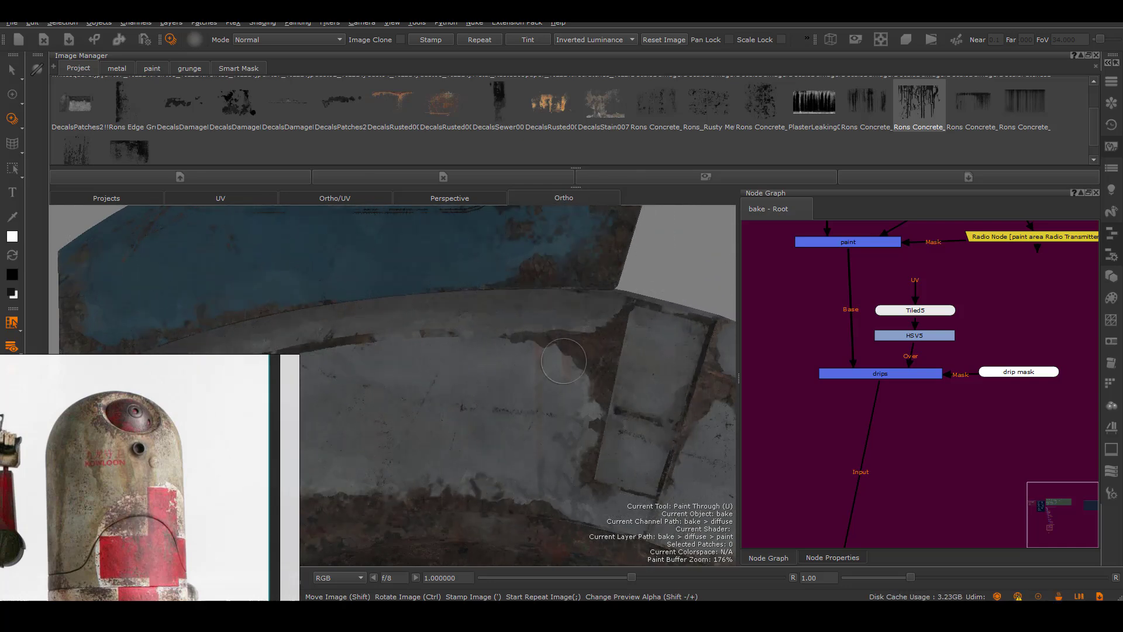
pyautogui.moveTo(561, 412); pyautogui.dragTo(564, 433)
pyautogui.moveTo(569, 362)
pyautogui.mouseDown()
pyautogui.moveTo(567, 410)
pyautogui.moveTo(541, 403)
pyautogui.moveTo(541, 433)
pyautogui.mouseUp()
pyautogui.keyDown('shift'); pyautogui.moveTo(550, 393); pyautogui.dragTo(433, 407); pyautogui.keyUp('shift')
pyautogui.keyDown('alt'); pyautogui.moveTo(460, 396); pyautogui.dragTo(644, 351, button='right'); pyautogui.keyUp('alt')
pyautogui.keyDown('alt'); pyautogui.moveTo(644, 351); pyautogui.dragTo(536, 396, button='middle'); pyautogui.keyUp('alt')
pyautogui.moveTo(536, 396)
pyautogui.keyDown('shift'); pyautogui.mouseDown()
pyautogui.moveTo(571, 384)
pyautogui.moveTo(602, 325)
pyautogui.moveTo(593, 321)
pyautogui.moveTo(535, 386)
pyautogui.mouseUp(); pyautogui.keyUp('shift')
pyautogui.keyDown('alt'); pyautogui.moveTo(524, 426); pyautogui.dragTo(351, 439, button='right'); pyautogui.keyUp('alt')
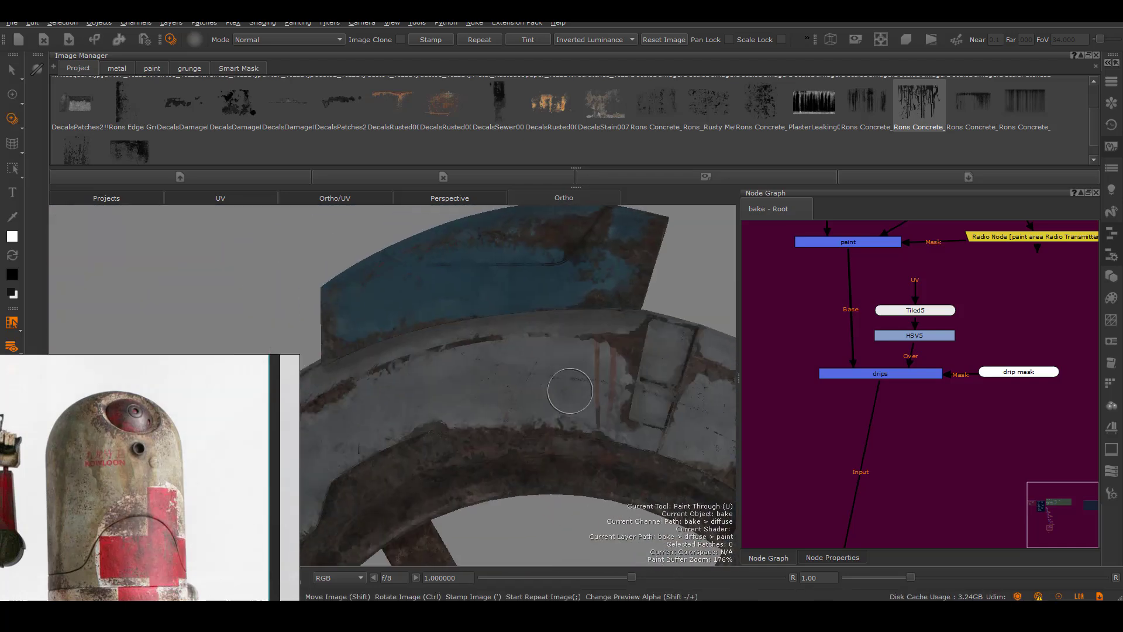
# Step: Try painting branching rust drips from the chipped edge line on the grey rim below the blue plate
pyautogui.keyDown('alt'); pyautogui.moveTo(572, 391); pyautogui.dragTo(620, 386, button='right'); pyautogui.keyUp('alt')
pyautogui.keyDown('shift'); pyautogui.moveTo(523, 447); pyautogui.dragTo(587, 356); pyautogui.keyUp('shift')
pyautogui.keyDown('alt'); pyautogui.moveTo(564, 375); pyautogui.dragTo(587, 378, button='right'); pyautogui.keyUp('alt')
pyautogui.keyDown('shift'); pyautogui.moveTo(588, 378); pyautogui.dragTo(617, 388); pyautogui.keyUp('shift')
pyautogui.moveTo(480, 389); pyautogui.dragTo(480, 396)
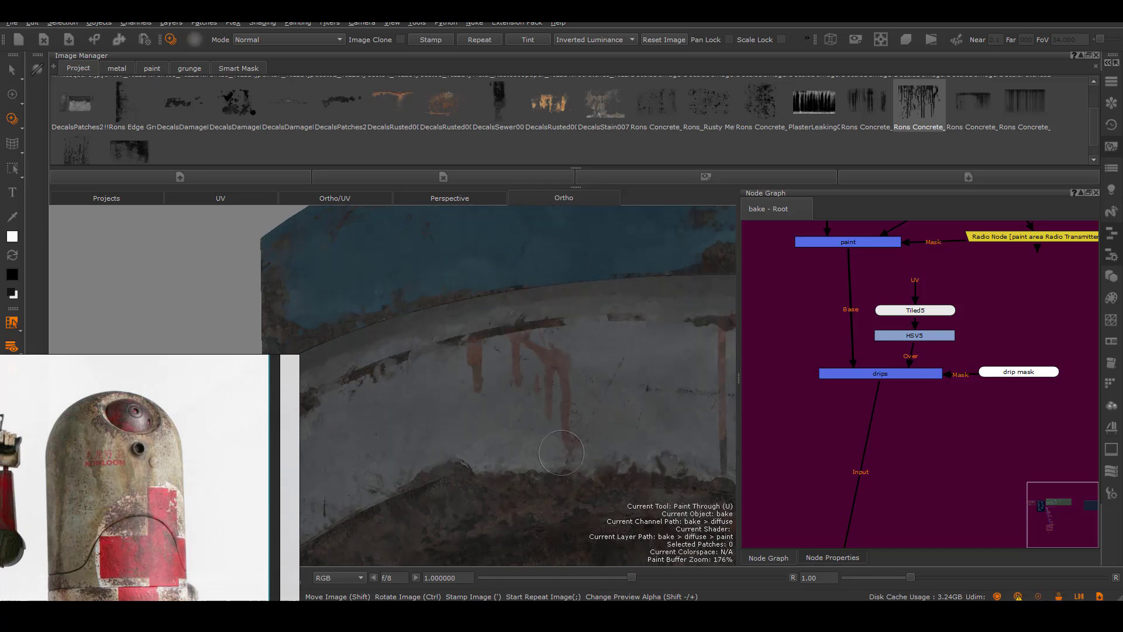
pyautogui.moveTo(574, 439); pyautogui.dragTo(575, 436)
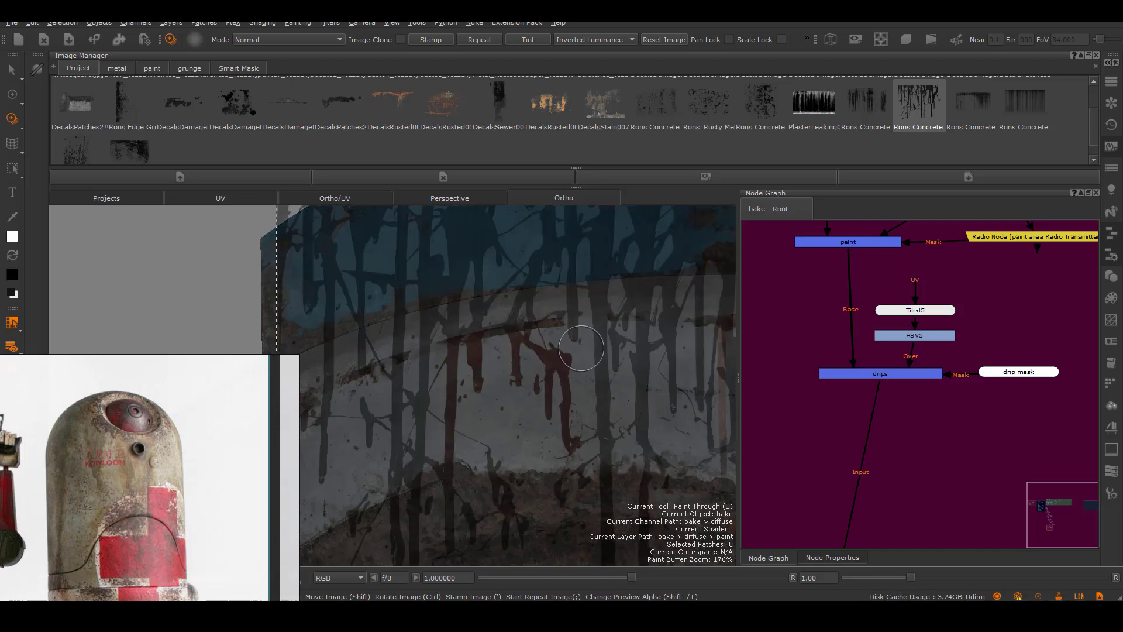
# Step: Try extending the rim's rust drips through the shifted thin-drip stencil
pyautogui.keyDown('alt'); pyautogui.moveTo(581, 236); pyautogui.dragTo(541, 428, button='middle'); pyautogui.keyUp('alt')
pyautogui.keyDown('shift'); pyautogui.moveTo(620, 463); pyautogui.dragTo(657, 426); pyautogui.keyUp('shift')
pyautogui.moveTo(539, 360); pyautogui.dragTo(538, 450)
pyautogui.moveTo(488, 389); pyautogui.dragTo(486, 396)
pyautogui.keyDown('shift'); pyautogui.moveTo(444, 358); pyautogui.dragTo(695, 354); pyautogui.keyUp('shift')
pyautogui.moveTo(586, 352)
pyautogui.mouseDown()
pyautogui.moveTo(593, 442)
pyautogui.moveTo(593, 377)
pyautogui.mouseUp()
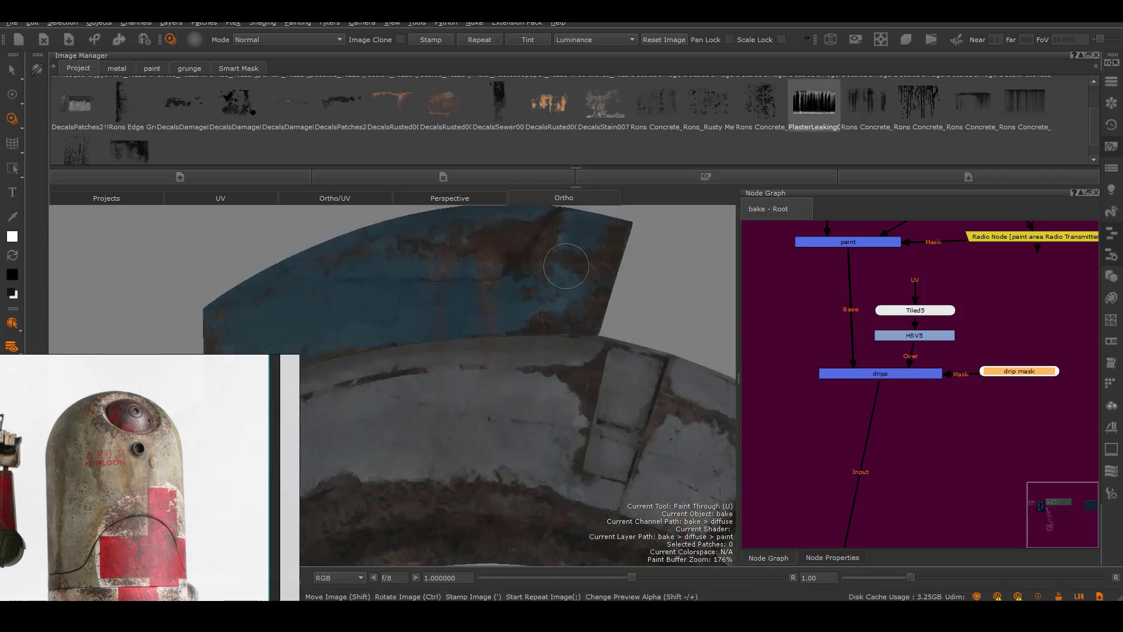
# Step: Paint rust leaks down the uppermost blue plate through the PlasterLeaking stencil in Luminance mode
pyautogui.moveTo(543, 321); pyautogui.dragTo(547, 492)
pyautogui.moveTo(417, 255); pyautogui.dragTo(421, 256)
pyautogui.keyDown('alt'); pyautogui.moveTo(527, 328); pyautogui.dragTo(433, 351, button='right'); pyautogui.keyUp('alt')
pyautogui.keyDown('alt'); pyautogui.moveTo(468, 380); pyautogui.dragTo(460, 354, button='middle'); pyautogui.keyUp('alt')
pyautogui.moveTo(468, 366)
pyautogui.keyDown('alt'); pyautogui.mouseDown(button='right')
pyautogui.moveTo(592, 383)
pyautogui.moveTo(503, 375)
pyautogui.mouseUp(button='right'); pyautogui.keyUp('alt')
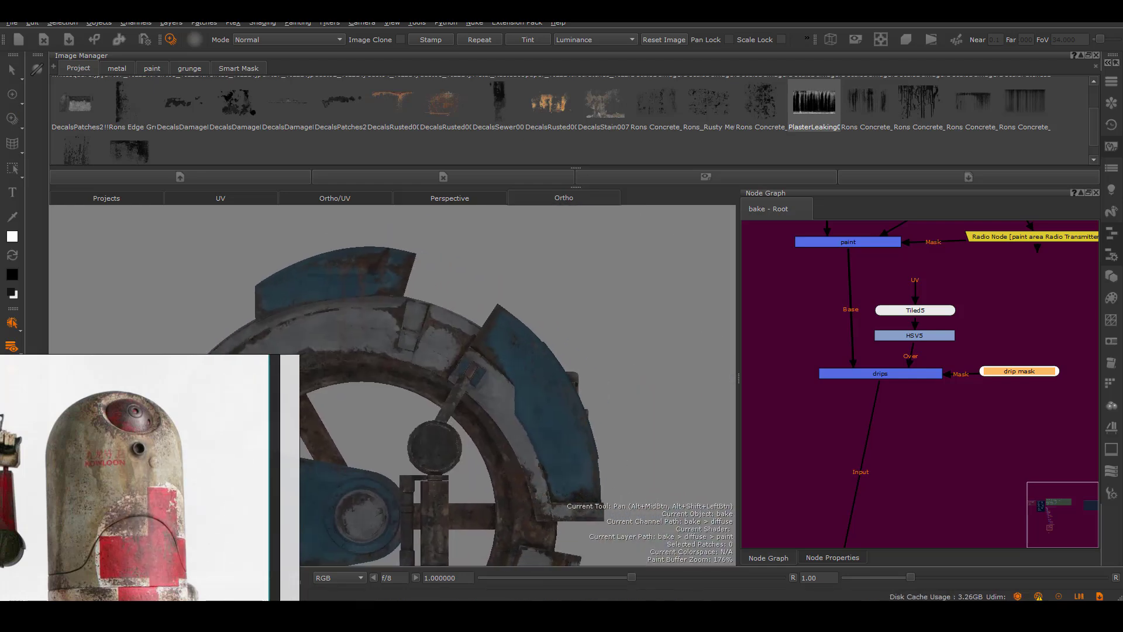
# Step: Fit the PlasterLeaking stencil over the blue plate on the wheel's side and paint a leak streak down it
pyautogui.keyDown('alt'); pyautogui.moveTo(573, 375); pyautogui.dragTo(492, 334, button='middle'); pyautogui.keyUp('alt')
pyautogui.keyDown('alt'); pyautogui.moveTo(491, 333); pyautogui.dragTo(551, 339, button='right'); pyautogui.keyUp('alt')
pyautogui.keyDown('shift'); pyautogui.moveTo(552, 339); pyautogui.dragTo(594, 324); pyautogui.keyUp('shift')
pyautogui.keyDown('alt'); pyautogui.moveTo(515, 328); pyautogui.dragTo(541, 325, button='right'); pyautogui.keyUp('alt')
pyautogui.press('u')
pyautogui.press('shift')
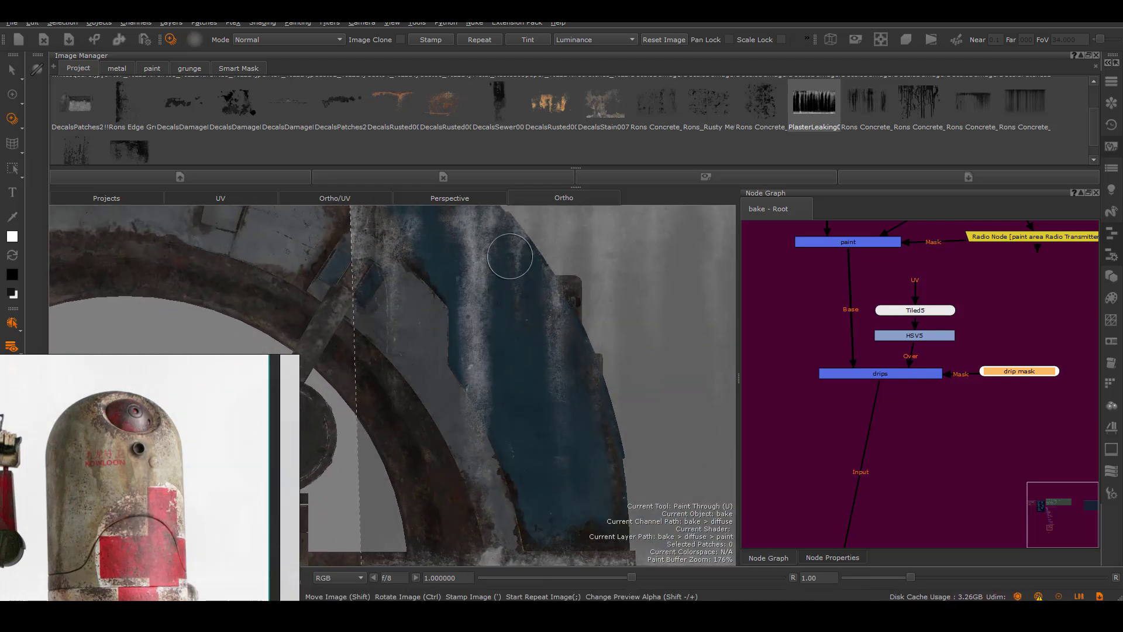
pyautogui.moveTo(483, 232)
pyautogui.mouseDown()
pyautogui.moveTo(503, 522)
pyautogui.moveTo(493, 330)
pyautogui.moveTo(482, 333)
pyautogui.mouseUp()
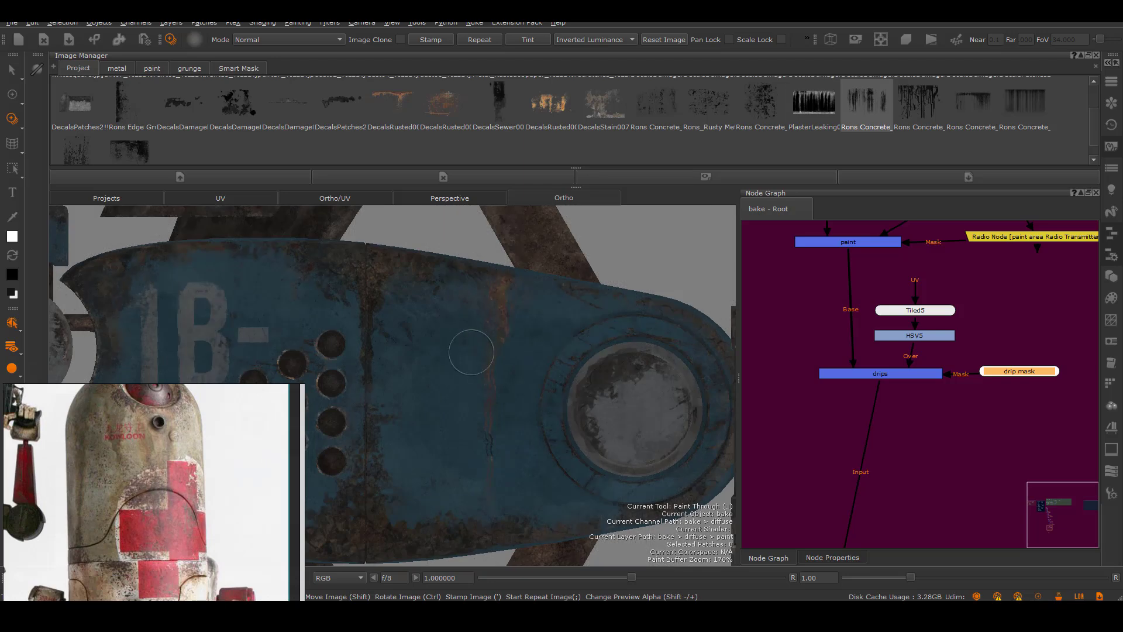
# Step: Move the leak stencil along the 1B- arm toward its round cap and compare three Rons Concrete leak images on it
pyautogui.keyDown('alt'); pyautogui.moveTo(592, 375); pyautogui.dragTo(459, 406, button='middle'); pyautogui.keyUp('alt')
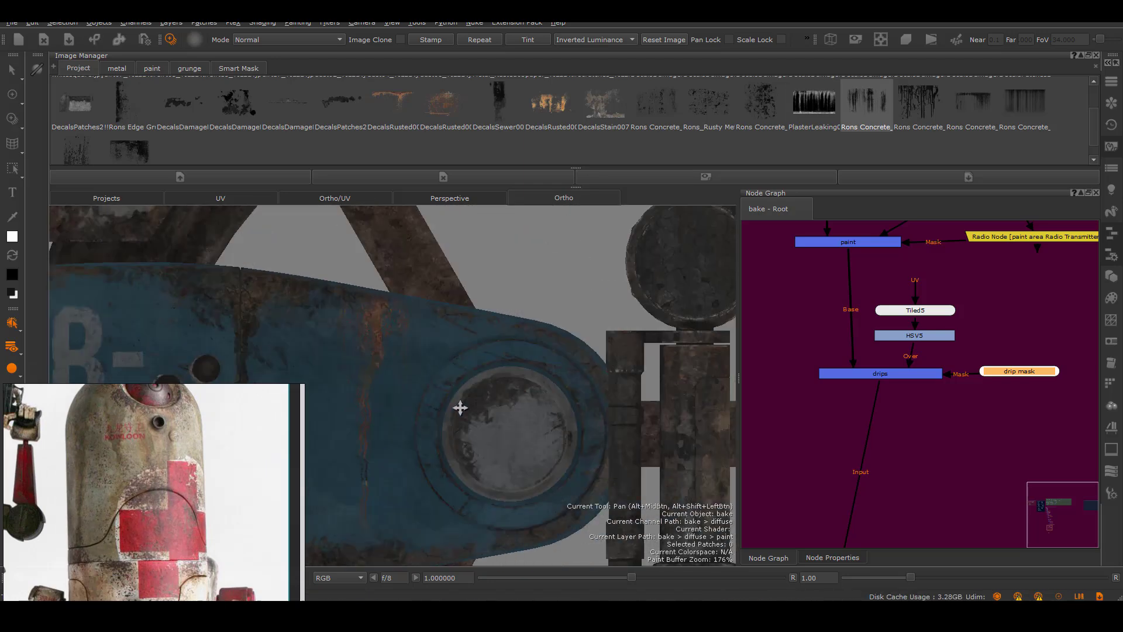
pyautogui.keyDown('alt'); pyautogui.moveTo(589, 393); pyautogui.dragTo(581, 389, button='right'); pyautogui.keyUp('alt')
pyautogui.keyDown('alt'); pyautogui.moveTo(582, 388); pyautogui.dragTo(567, 415, button='middle'); pyautogui.keyUp('alt')
pyautogui.keyDown('alt'); pyautogui.moveTo(568, 415); pyautogui.dragTo(606, 376, button='right'); pyautogui.keyUp('alt')
pyautogui.keyDown('alt'); pyautogui.moveTo(606, 376); pyautogui.dragTo(603, 412, button='middle'); pyautogui.keyUp('alt')
pyautogui.moveTo(556, 381)
pyautogui.keyDown('shift'); pyautogui.mouseDown()
pyautogui.moveTo(632, 410)
pyautogui.moveTo(544, 384)
pyautogui.mouseUp(); pyautogui.keyUp('shift')
pyautogui.click(924, 106)
pyautogui.click(971, 105)
pyautogui.click(867, 105)
# Step: Load the Rons Concrete leak image with a dense upper band, rotate and scale it, and paint through it over the 1B- lettering
pyautogui.moveTo(572, 356)
pyautogui.keyDown('shift'); pyautogui.mouseDown()
pyautogui.moveTo(577, 386)
pyautogui.moveTo(626, 434)
pyautogui.mouseUp(); pyautogui.keyUp('shift')
pyautogui.click(970, 105)
pyautogui.keyDown('ctrl'); pyautogui.moveTo(631, 441); pyautogui.dragTo(667, 444); pyautogui.keyUp('ctrl')
pyautogui.keyDown('ctrl'); pyautogui.keyDown('shift'); pyautogui.moveTo(599, 325); pyautogui.dragTo(802, 472); pyautogui.keyUp('shift'); pyautogui.keyUp('ctrl')
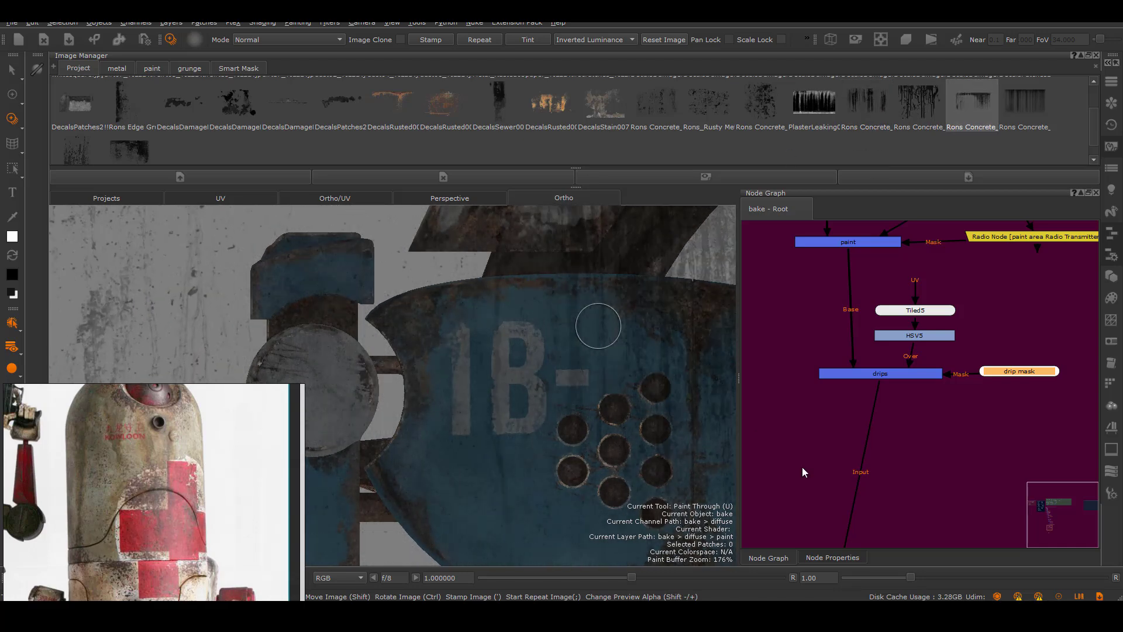
pyautogui.keyDown('shift'); pyautogui.moveTo(664, 394); pyautogui.dragTo(639, 377); pyautogui.keyUp('shift')
pyautogui.moveTo(497, 374); pyautogui.dragTo(483, 415)
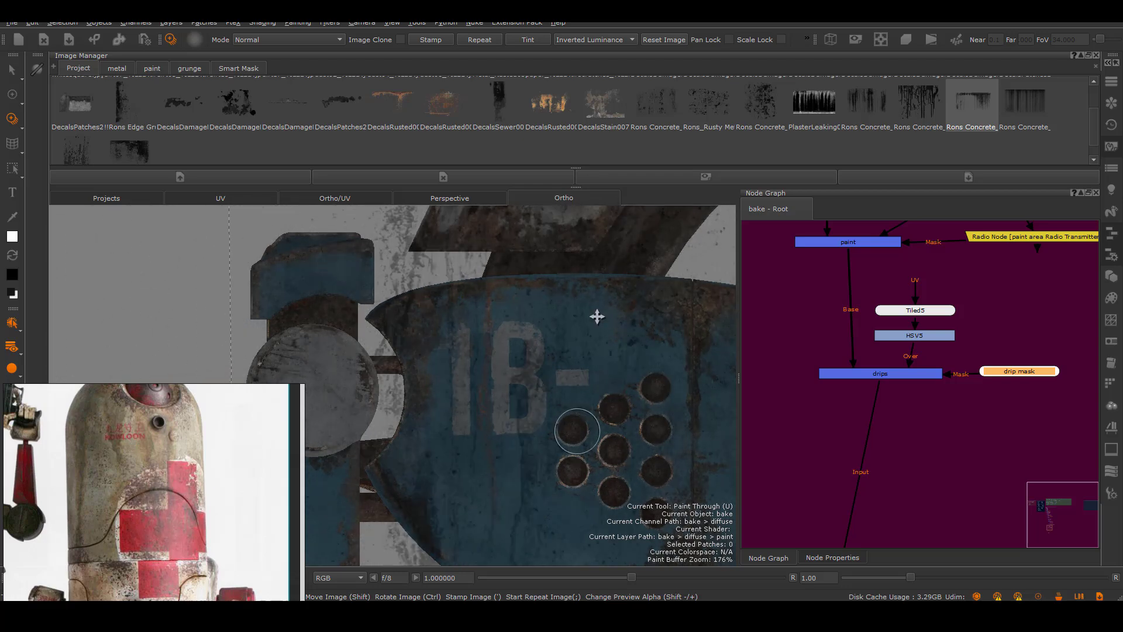
# Step: Set the HSV5 node's saturation scale to 0.6 and value scale to 0.3
pyautogui.keyDown('alt'); pyautogui.moveTo(462, 302); pyautogui.dragTo(398, 316, button='right'); pyautogui.keyUp('alt')
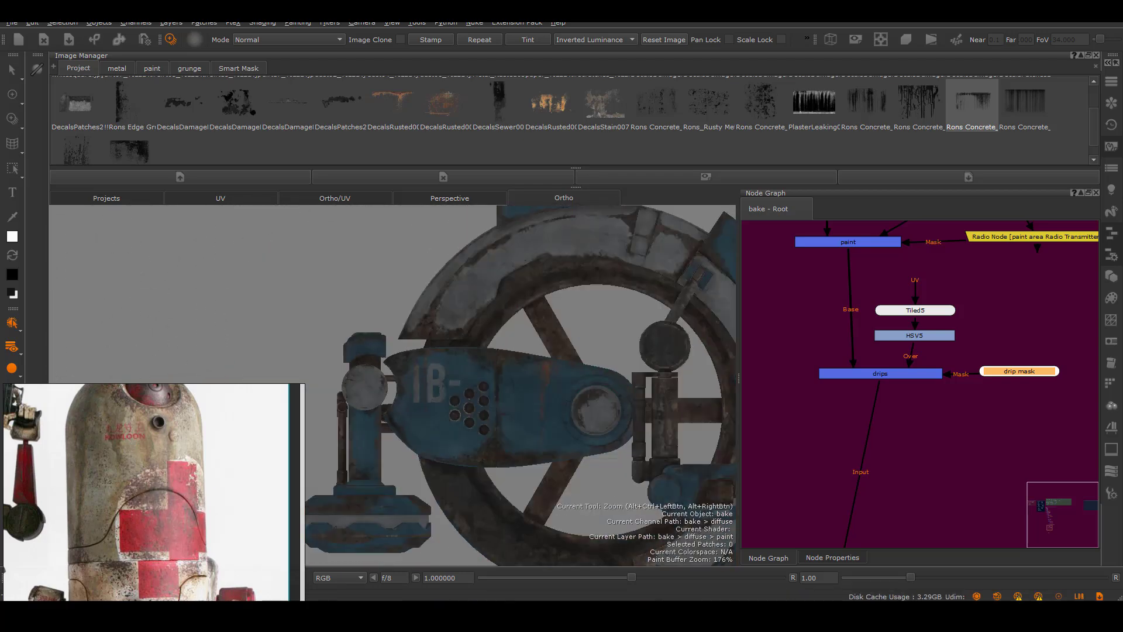
pyautogui.keyDown('alt'); pyautogui.moveTo(497, 362); pyautogui.dragTo(405, 341, button='middle'); pyautogui.keyUp('alt')
pyautogui.keyDown('alt'); pyautogui.moveTo(445, 362); pyautogui.dragTo(515, 380, button='right'); pyautogui.keyUp('alt')
pyautogui.keyDown('alt'); pyautogui.moveTo(579, 384); pyautogui.dragTo(659, 374, button='middle'); pyautogui.keyUp('alt')
pyautogui.keyDown('alt'); pyautogui.moveTo(433, 416); pyautogui.dragTo(536, 384, button='right'); pyautogui.keyUp('alt')
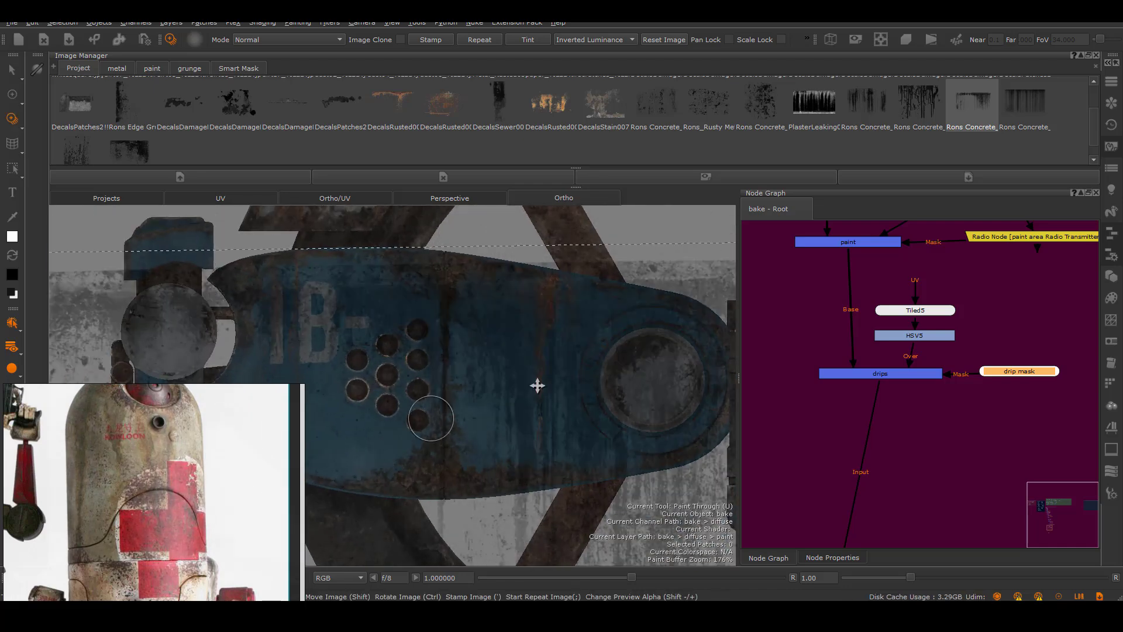
pyautogui.keyDown('alt'); pyautogui.moveTo(537, 384); pyautogui.dragTo(620, 395, button='middle'); pyautogui.keyUp('alt')
pyautogui.doubleClick(937, 336)
pyautogui.doubleClick(817, 285)
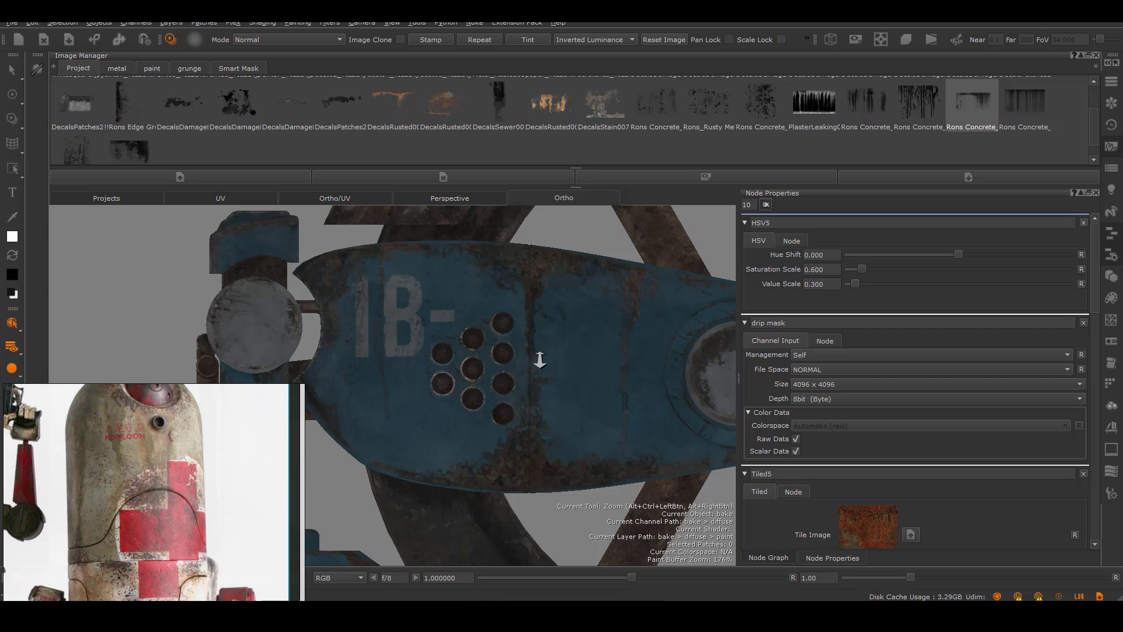
# Step: Try a saturation scale of 0.4 on the HSV5 node, and settle on saturation 0.5 and value scale 0.2
pyautogui.keyDown('alt'); pyautogui.moveTo(540, 360); pyautogui.dragTo(625, 376, button='right'); pyautogui.keyUp('alt')
pyautogui.keyDown('alt'); pyautogui.moveTo(625, 376); pyautogui.dragTo(409, 439, button='middle'); pyautogui.keyUp('alt')
pyautogui.click(769, 557)
pyautogui.doubleClick(905, 300)
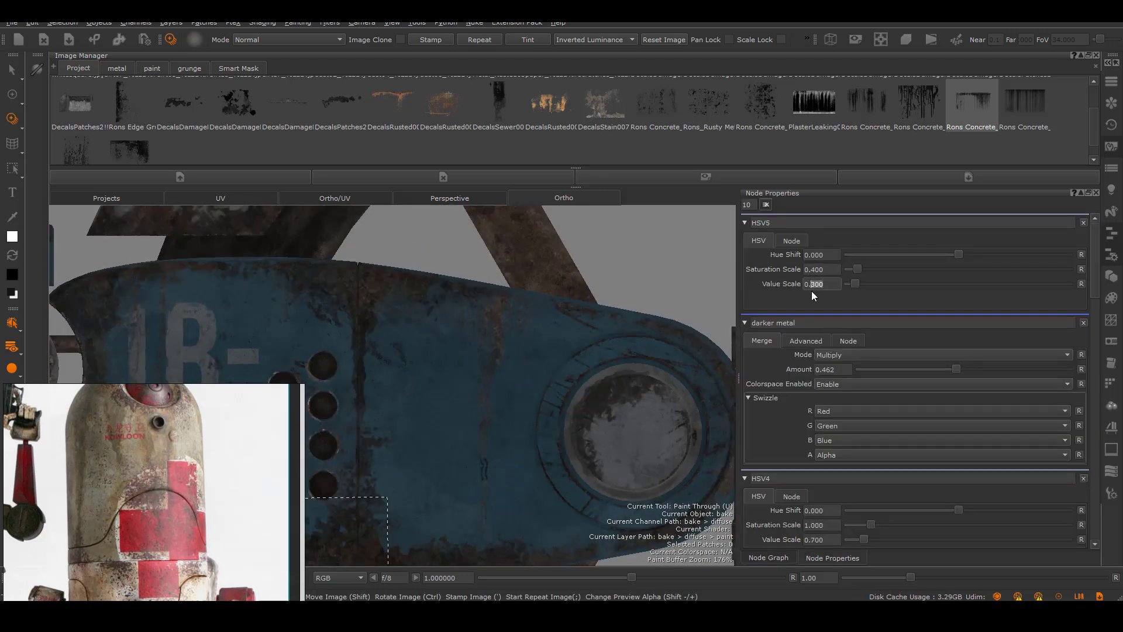
pyautogui.press('Return')
# Step: Preview three other leak images over the arm and load the Rons Concrete one with long thin drips as the stencil
pyautogui.keyDown('alt'); pyautogui.moveTo(445, 345); pyautogui.dragTo(293, 333, button='right'); pyautogui.keyUp('alt')
pyautogui.moveTo(972, 102); pyautogui.dragTo(672, 279)
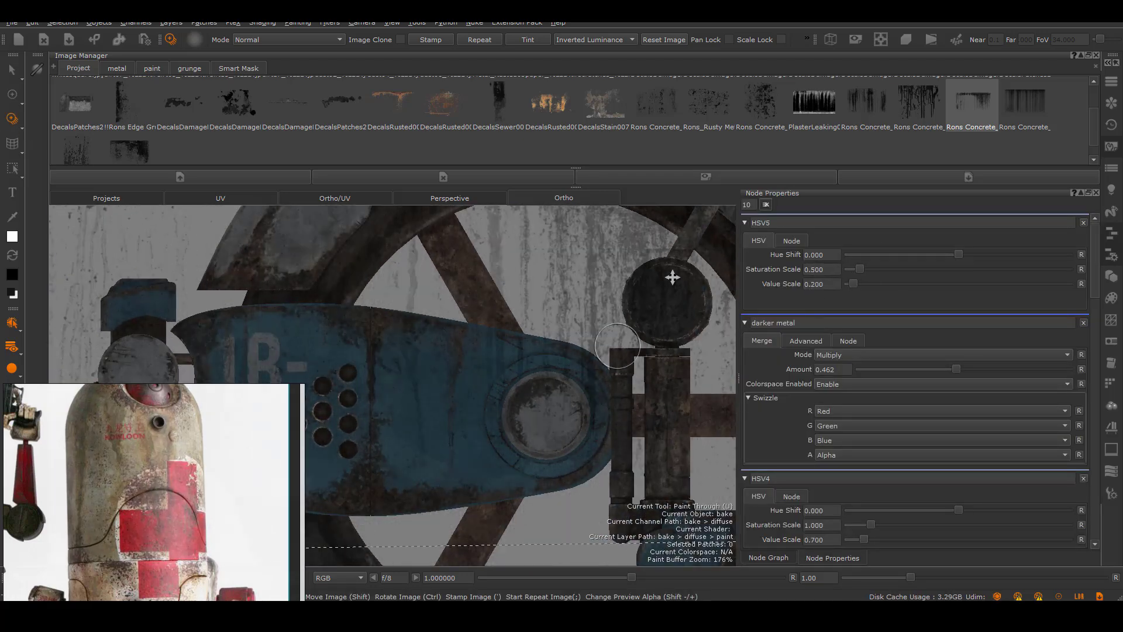
pyautogui.moveTo(1025, 103); pyautogui.dragTo(566, 345)
pyautogui.moveTo(814, 102); pyautogui.dragTo(533, 396)
pyautogui.moveTo(919, 103); pyautogui.dragTo(471, 403)
# Step: Fit the thin-drip stencil to the arm's upper edge and paint drips between the vertical seam and the round cap
pyautogui.keyDown('alt'); pyautogui.moveTo(471, 404); pyautogui.dragTo(592, 368, button='right'); pyautogui.keyUp('alt')
pyautogui.keyDown('shift'); pyautogui.moveTo(592, 369); pyautogui.dragTo(535, 232); pyautogui.keyUp('shift')
pyautogui.moveTo(468, 252); pyautogui.dragTo(462, 315)
# Step: Bring back the node graph and paint thin drips above the 1B- lettering on the arm
pyautogui.click(786, 558)
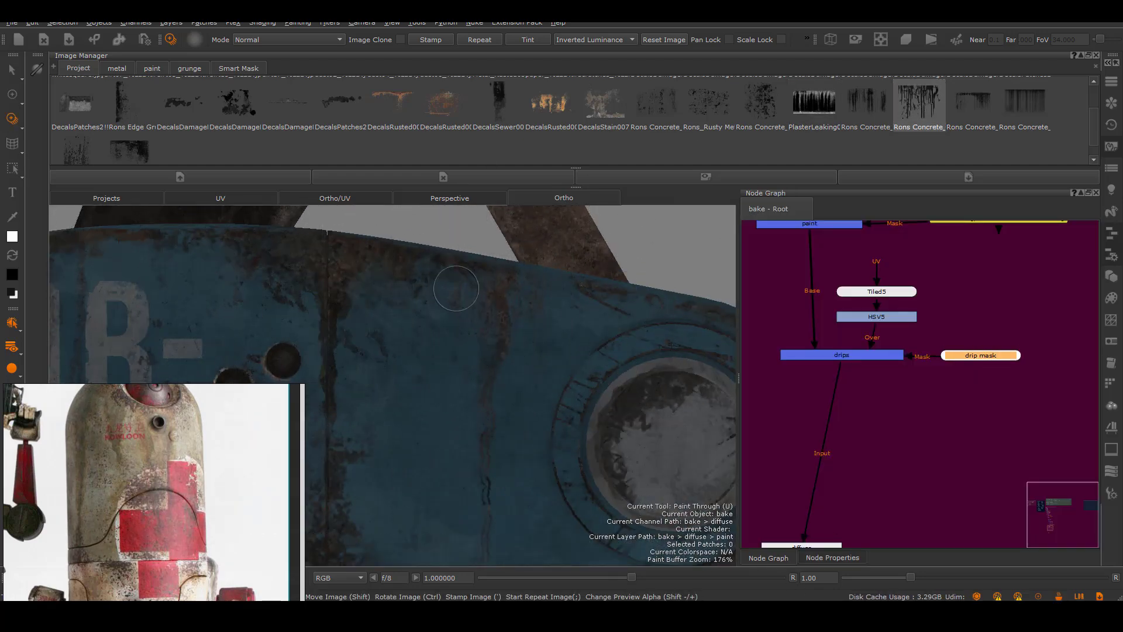
pyautogui.moveTo(457, 330)
pyautogui.mouseDown(button='middle')
pyautogui.moveTo(539, 343)
pyautogui.moveTo(589, 464)
pyautogui.mouseUp(button='middle')
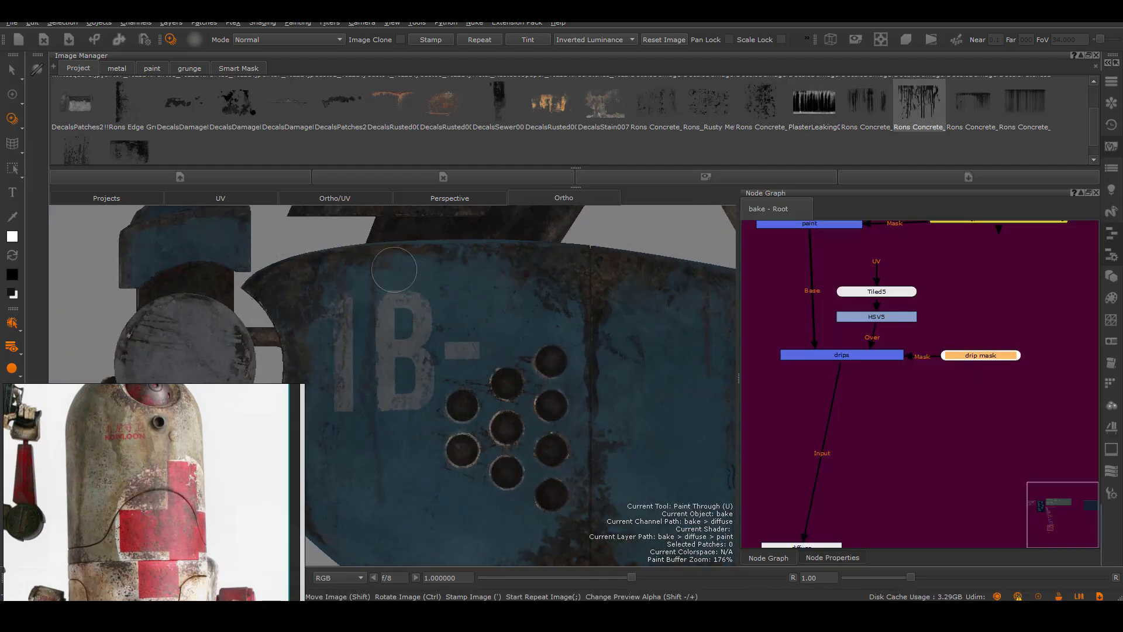
pyautogui.moveTo(398, 288); pyautogui.dragTo(419, 345)
pyautogui.moveTo(430, 266); pyautogui.dragTo(395, 269)
# Step: Reposition the stencil and paint more thin drips on the arm between the round holes and the cap
pyautogui.keyDown('alt'); pyautogui.moveTo(564, 358); pyautogui.dragTo(310, 358, button='middle'); pyautogui.keyUp('alt')
pyautogui.moveTo(569, 406)
pyautogui.keyDown('shift'); pyautogui.mouseDown()
pyautogui.moveTo(571, 351)
pyautogui.moveTo(591, 371)
pyautogui.moveTo(571, 386)
pyautogui.mouseUp(); pyautogui.keyUp('shift')
pyautogui.moveTo(454, 351)
pyautogui.keyDown('shift'); pyautogui.mouseDown()
pyautogui.moveTo(514, 456)
pyautogui.moveTo(569, 298)
pyautogui.moveTo(521, 363)
pyautogui.mouseUp(); pyautogui.keyUp('shift')
pyautogui.moveTo(462, 334)
pyautogui.mouseDown()
pyautogui.moveTo(447, 388)
pyautogui.moveTo(454, 461)
pyautogui.mouseUp()
pyautogui.keyDown('alt'); pyautogui.moveTo(454, 462); pyautogui.dragTo(583, 340, button='right'); pyautogui.keyUp('alt')
pyautogui.keyDown('shift'); pyautogui.moveTo(599, 351); pyautogui.dragTo(499, 384); pyautogui.keyUp('shift')
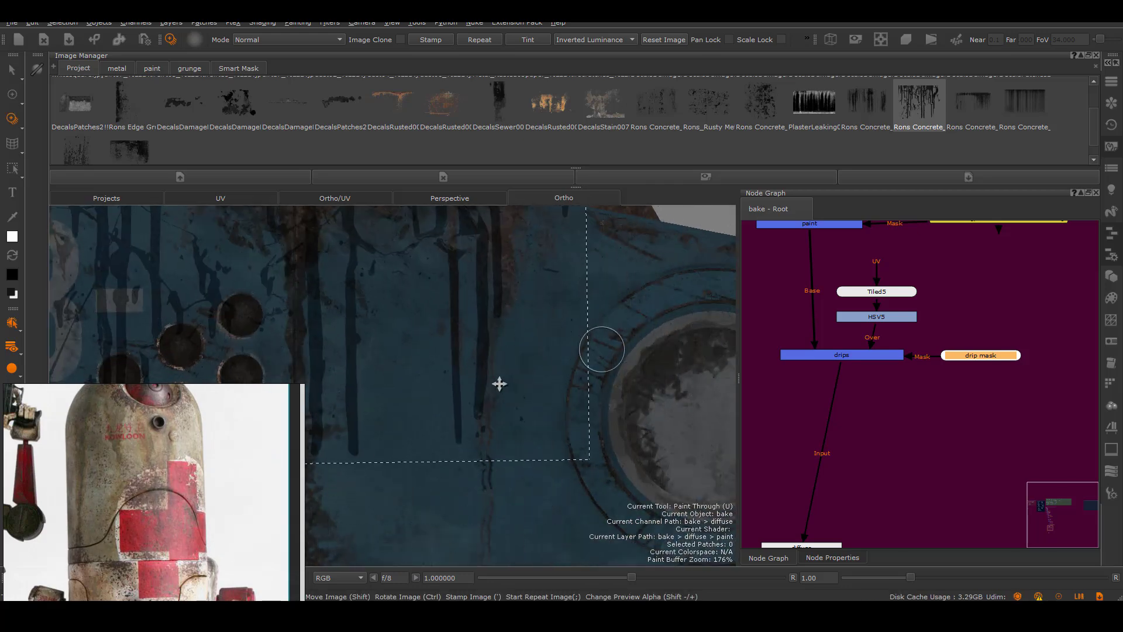
pyautogui.moveTo(461, 351)
pyautogui.mouseDown()
pyautogui.moveTo(457, 409)
pyautogui.moveTo(505, 384)
pyautogui.mouseUp()
# Step: Turn the model to the arm's opposite side and paint thin drips above the white chevrons
pyautogui.keyDown('alt'); pyautogui.moveTo(505, 384); pyautogui.dragTo(509, 414, button='middle'); pyautogui.keyUp('alt')
pyautogui.keyDown('alt'); pyautogui.moveTo(509, 414); pyautogui.dragTo(337, 435, button='right'); pyautogui.keyUp('alt')
pyautogui.keyDown('alt'); pyautogui.moveTo(337, 434); pyautogui.dragTo(418, 432, button='middle'); pyautogui.keyUp('alt')
pyautogui.scroll(5, 418, 431)
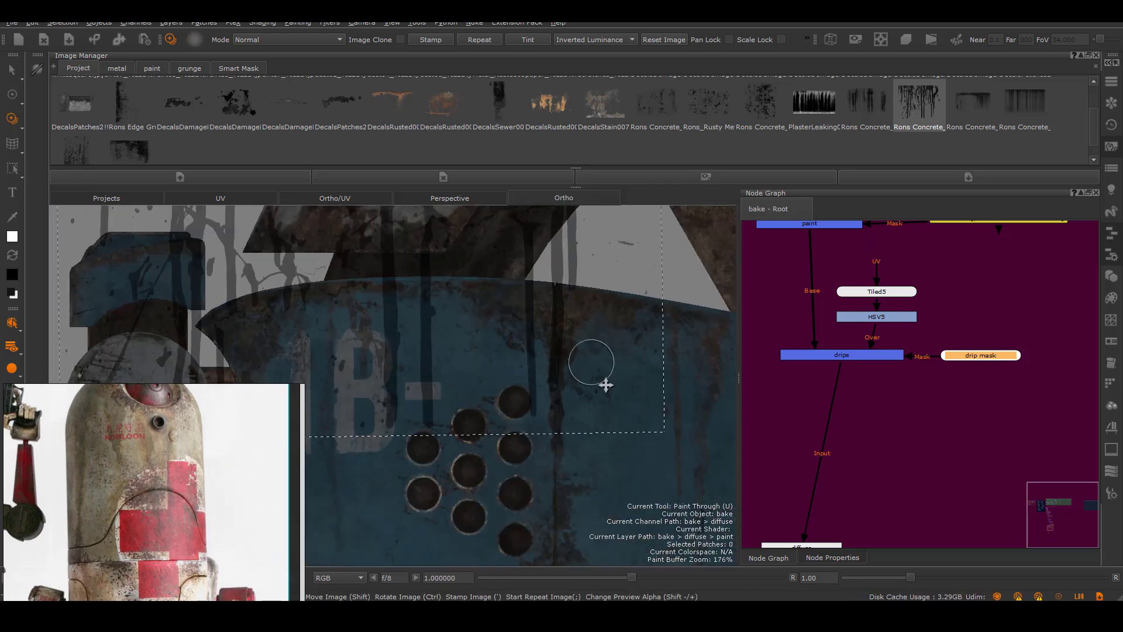
pyautogui.keyDown('alt'); pyautogui.moveTo(571, 346); pyautogui.dragTo(445, 404, button='right'); pyautogui.keyUp('alt')
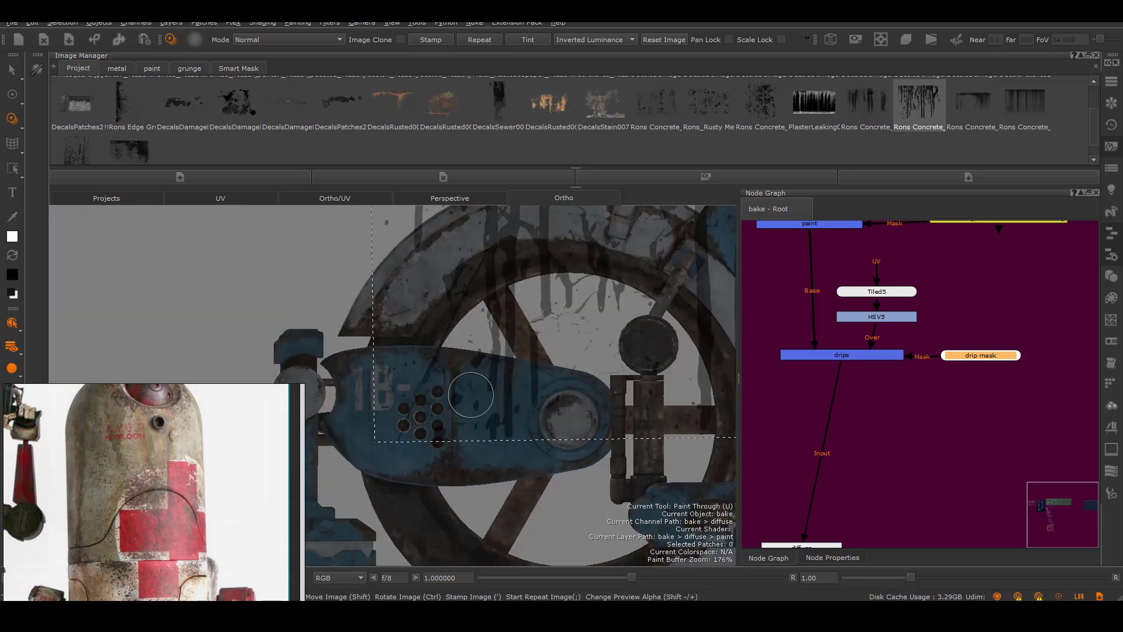
pyautogui.keyDown('alt'); pyautogui.moveTo(444, 403); pyautogui.dragTo(571, 409); pyautogui.keyUp('alt')
pyautogui.moveTo(444, 433)
pyautogui.keyDown('alt'); pyautogui.mouseDown(button='right')
pyautogui.moveTo(546, 429)
pyautogui.moveTo(577, 410)
pyautogui.mouseUp(button='right'); pyautogui.keyUp('alt')
pyautogui.keyDown('shift'); pyautogui.moveTo(577, 396); pyautogui.dragTo(602, 423); pyautogui.keyUp('shift')
pyautogui.moveTo(493, 357); pyautogui.dragTo(490, 319)
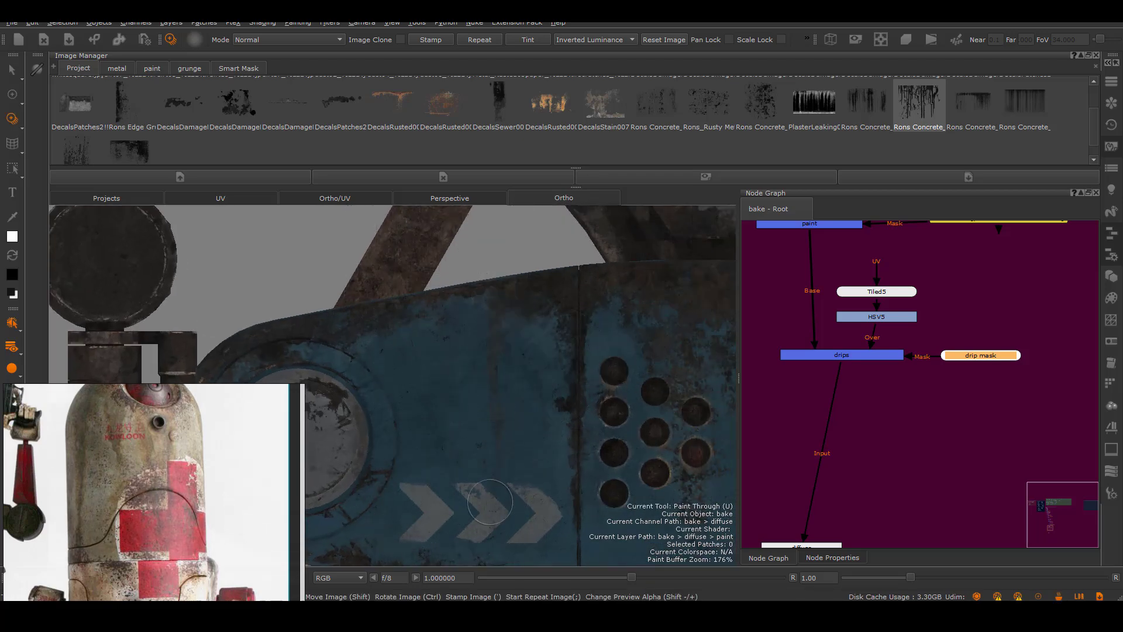
pyautogui.moveTo(512, 388); pyautogui.dragTo(569, 423)
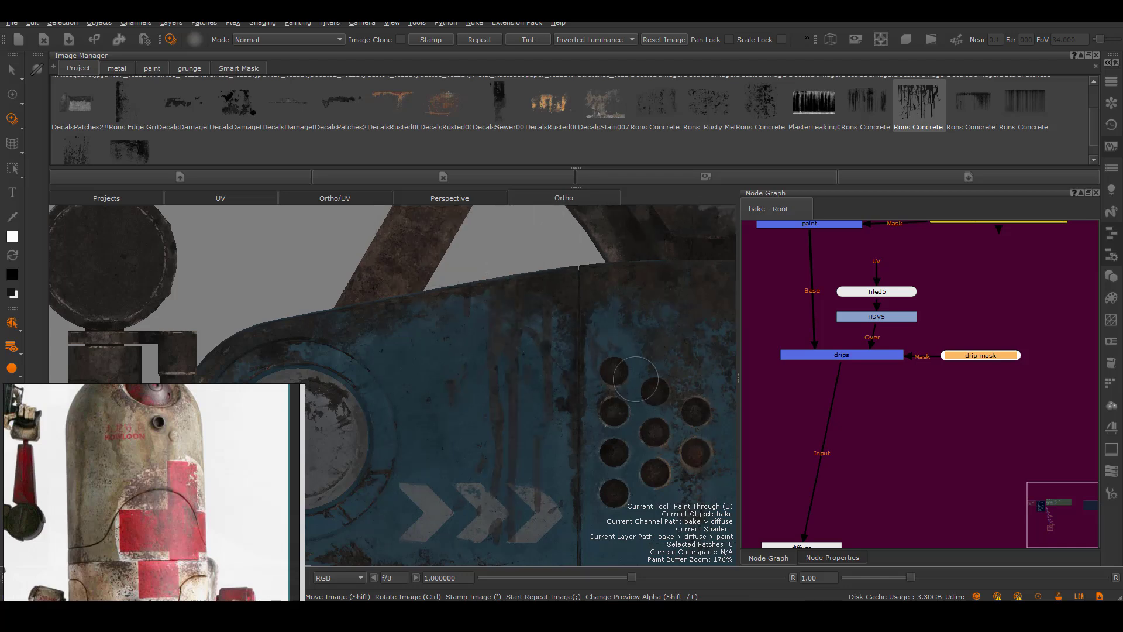
# Step: Fit the thin-drip stencil over the arm's pointed end beside the round holes and check the drips across the chevron side
pyautogui.keyDown('alt'); pyautogui.moveTo(611, 409); pyautogui.dragTo(474, 436, button='right'); pyautogui.keyUp('alt')
pyautogui.keyDown('alt'); pyautogui.moveTo(474, 436); pyautogui.dragTo(398, 419, button='middle'); pyautogui.keyUp('alt')
pyautogui.keyDown('alt'); pyautogui.moveTo(398, 419); pyautogui.dragTo(569, 356, button='right'); pyautogui.keyUp('alt')
pyautogui.keyDown('shift'); pyautogui.moveTo(569, 356); pyautogui.dragTo(520, 351); pyautogui.keyUp('shift')
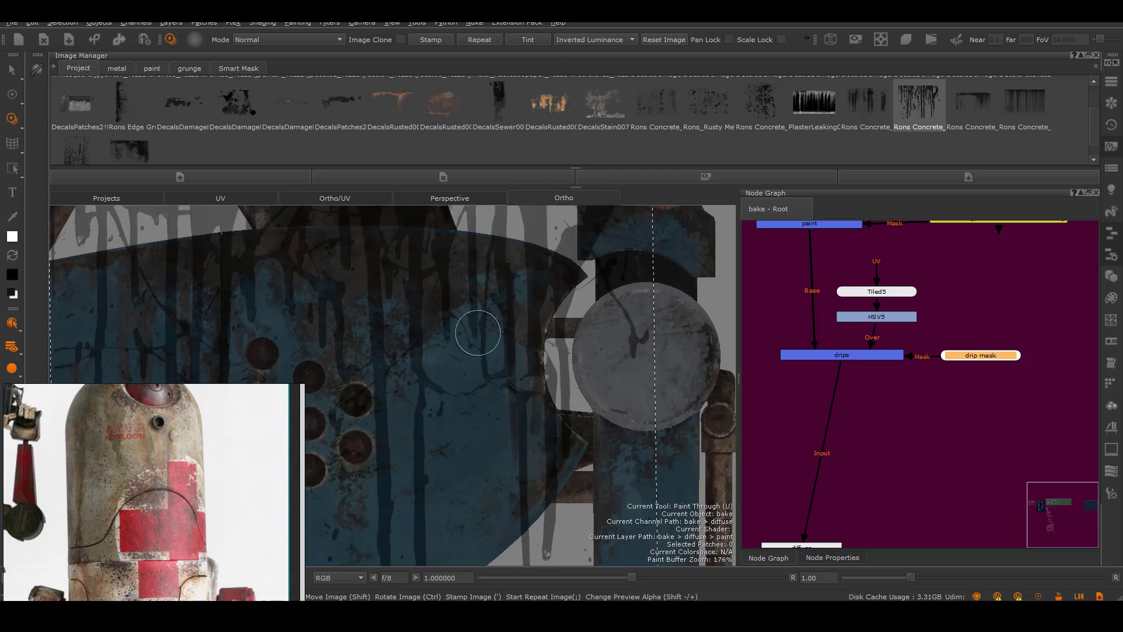
pyautogui.scroll(-5, 585, 363)
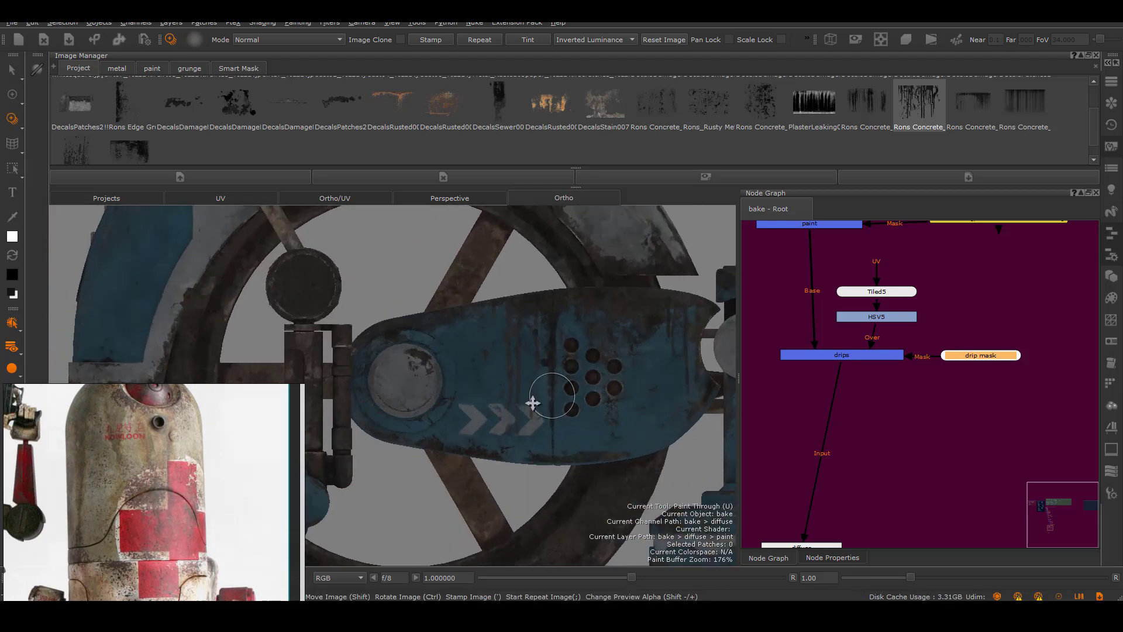
pyautogui.scroll(6, 527, 468)
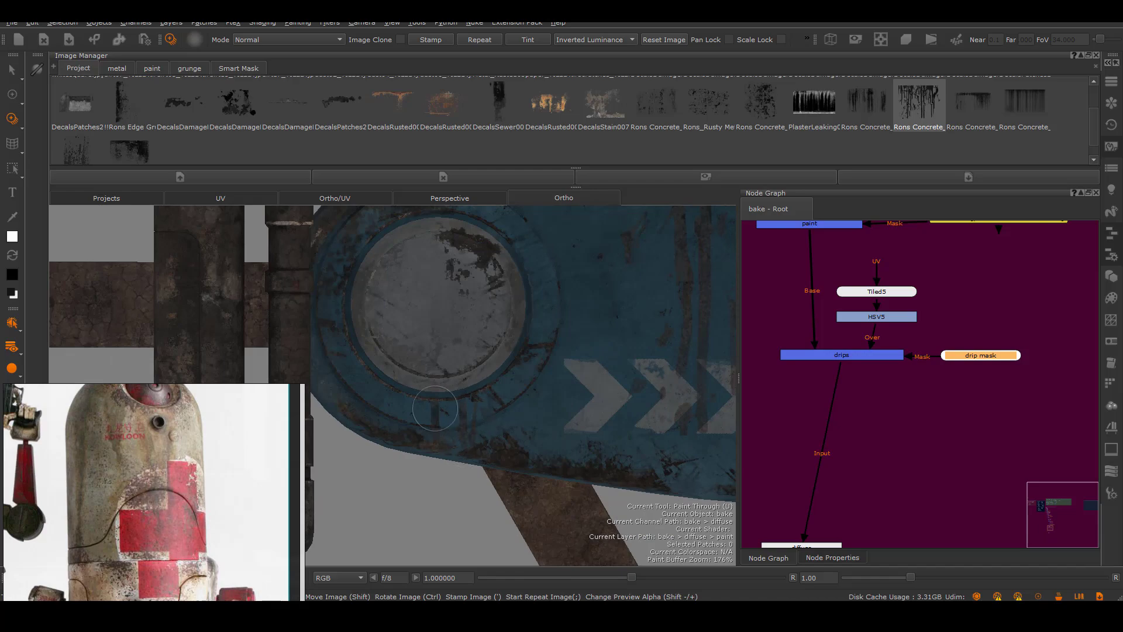
pyautogui.scroll(-5, 619, 351)
pyautogui.scroll(6, 563, 362)
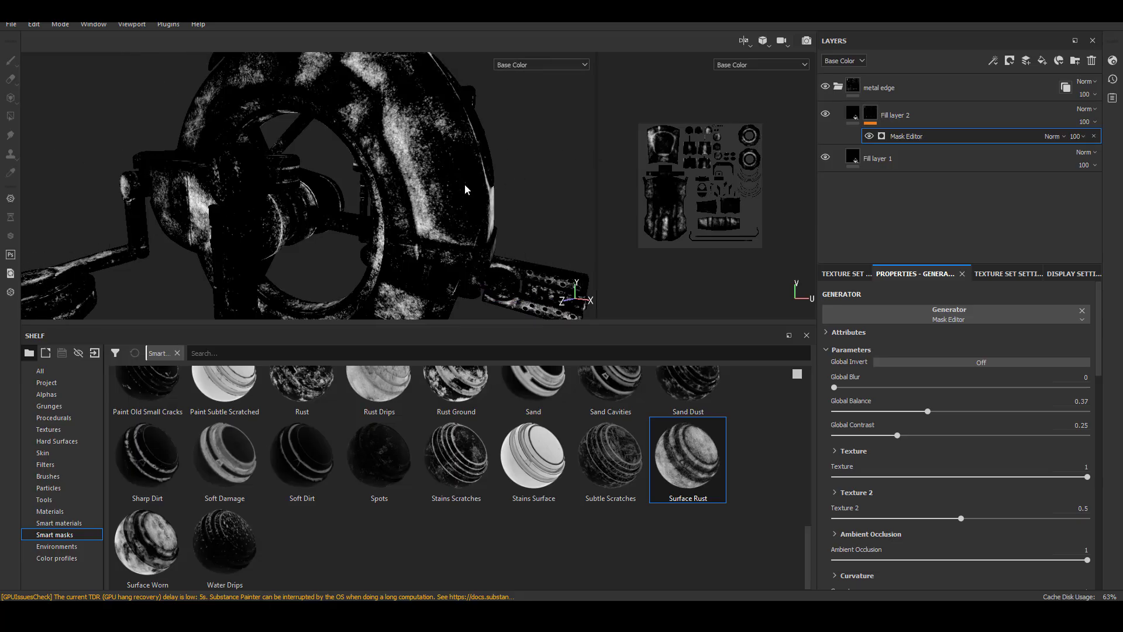
# Step: In Substance Painter, set the Global Balance of Fill layer 2's Mask Editor to 0.3 and check the mask around the wheel
pyautogui.moveTo(433, 212)
pyautogui.keyDown('alt'); pyautogui.mouseDown()
pyautogui.moveTo(469, 211)
pyautogui.moveTo(668, 331)
pyautogui.mouseUp(); pyautogui.keyUp('alt')
pyautogui.moveTo(911, 414); pyautogui.dragTo(907, 415)
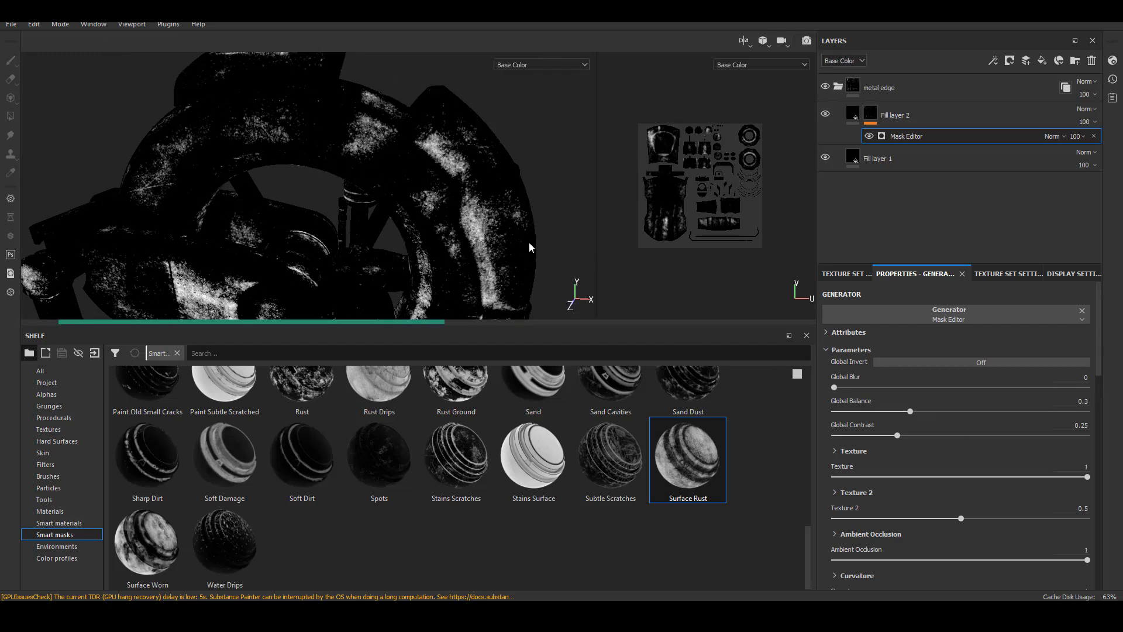
pyautogui.keyDown('alt'); pyautogui.moveTo(529, 242); pyautogui.dragTo(351, 198); pyautogui.keyUp('alt')
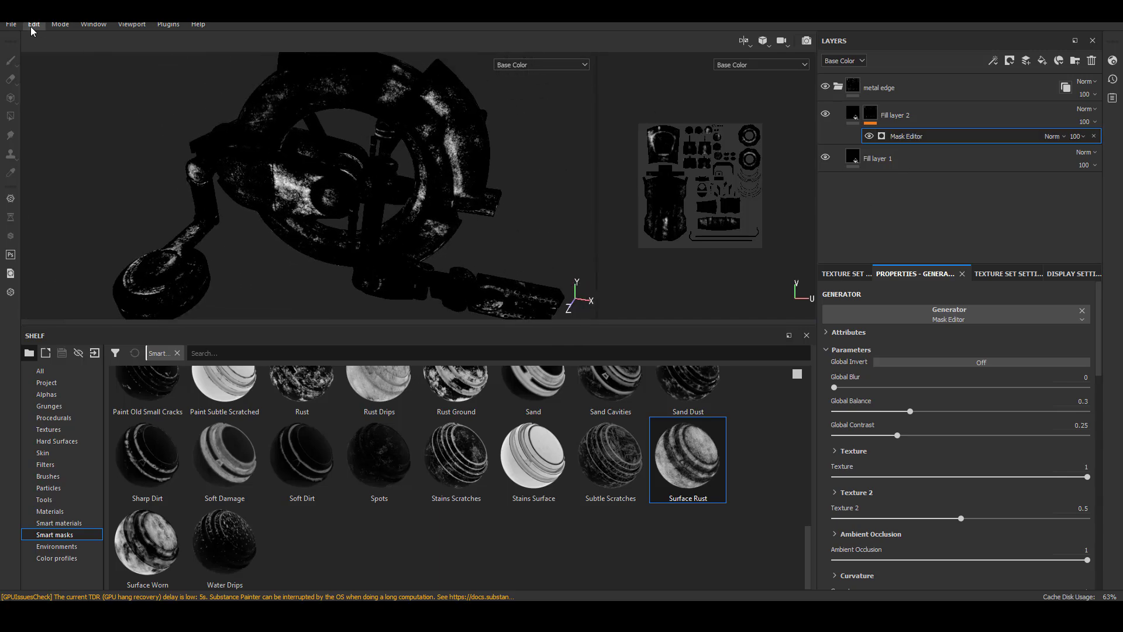
# Step: Export the seven 4096x4096 texture sets as 8 bits tiff with the Vray UDIM configuration into the surface rust folder
pyautogui.click(11, 24)
pyautogui.click(35, 237)
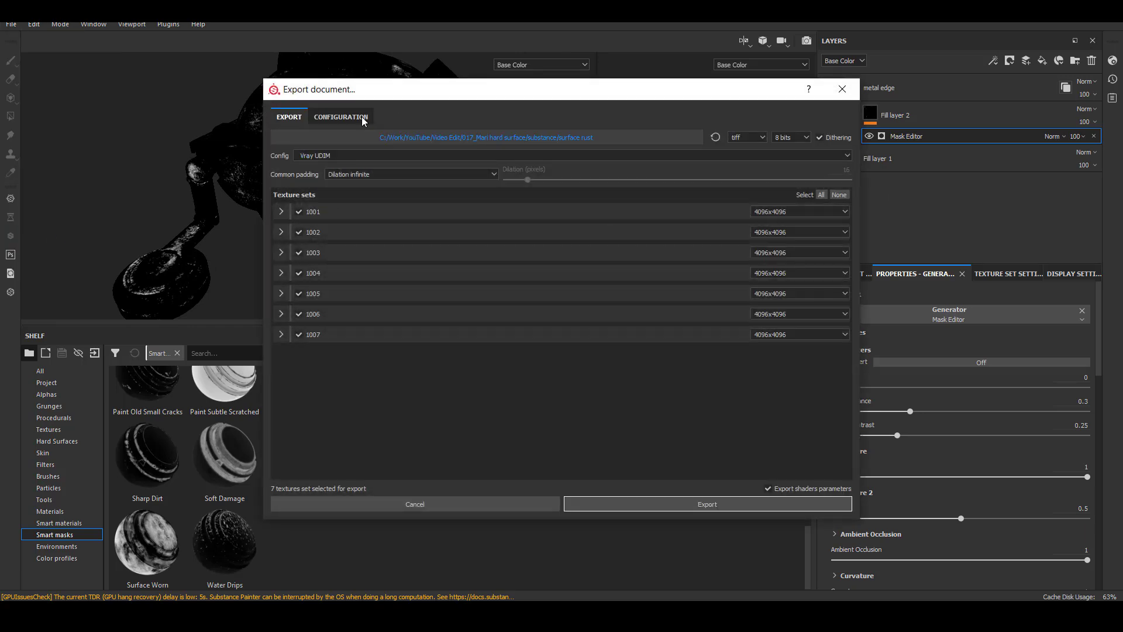
pyautogui.click(341, 116)
pyautogui.click(289, 117)
pyautogui.click(588, 504)
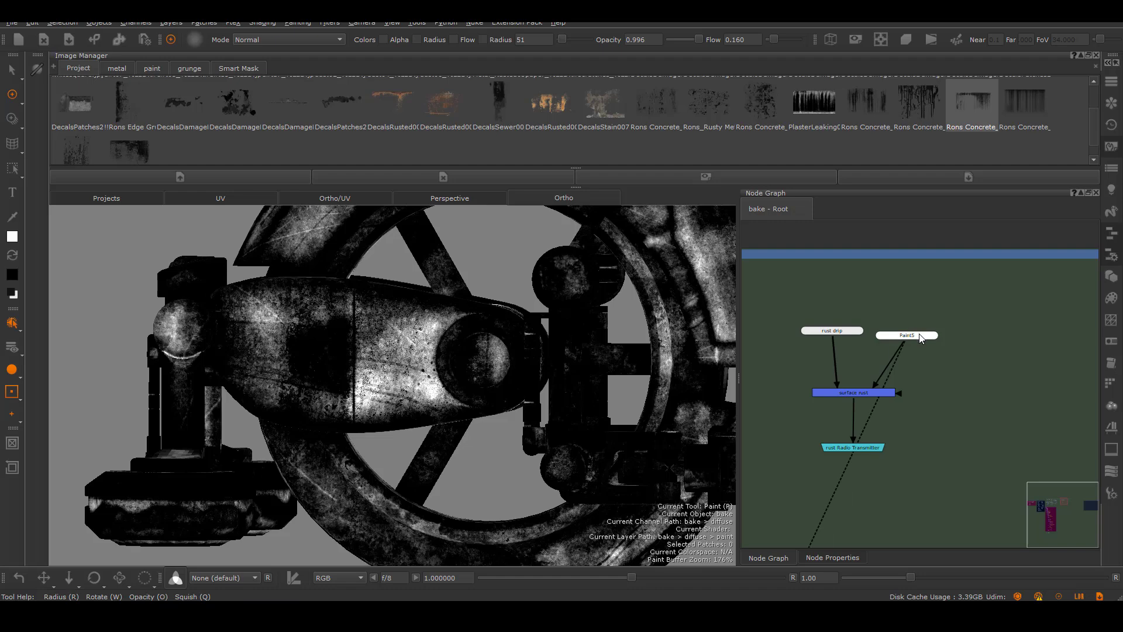
# Step: Back in Mari, import all patches of the bake2_Diffuse.$UDIM.tif sequence from the surface rust folder into the Paint5 node
pyautogui.rightClick(920, 338)
pyautogui.moveTo(945, 368)
pyautogui.click(752, 367)
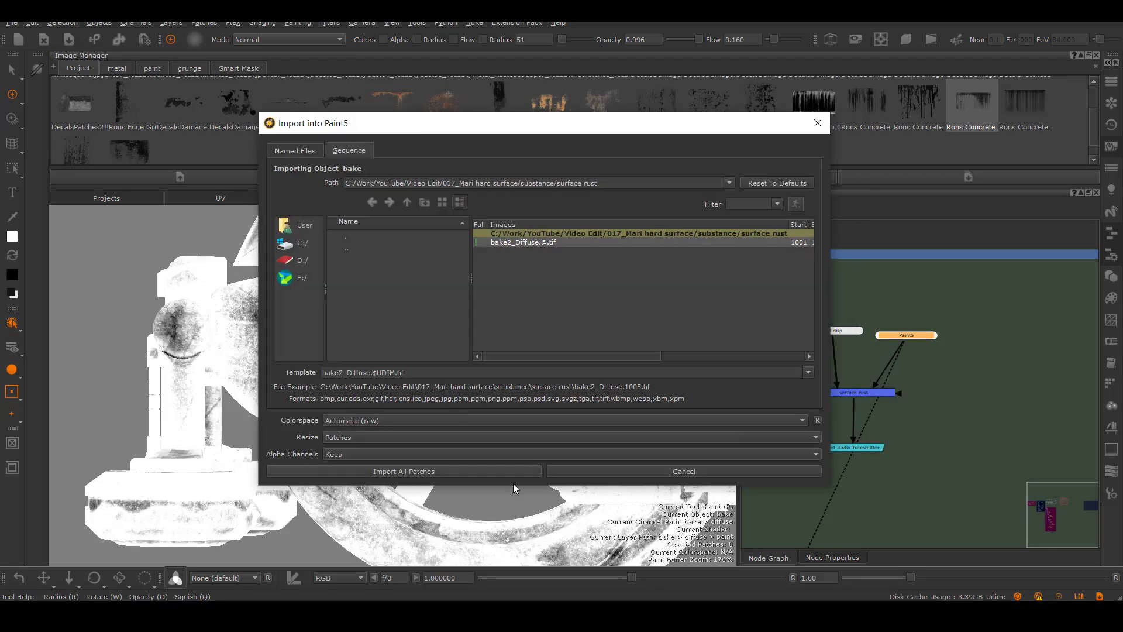
pyautogui.click(514, 471)
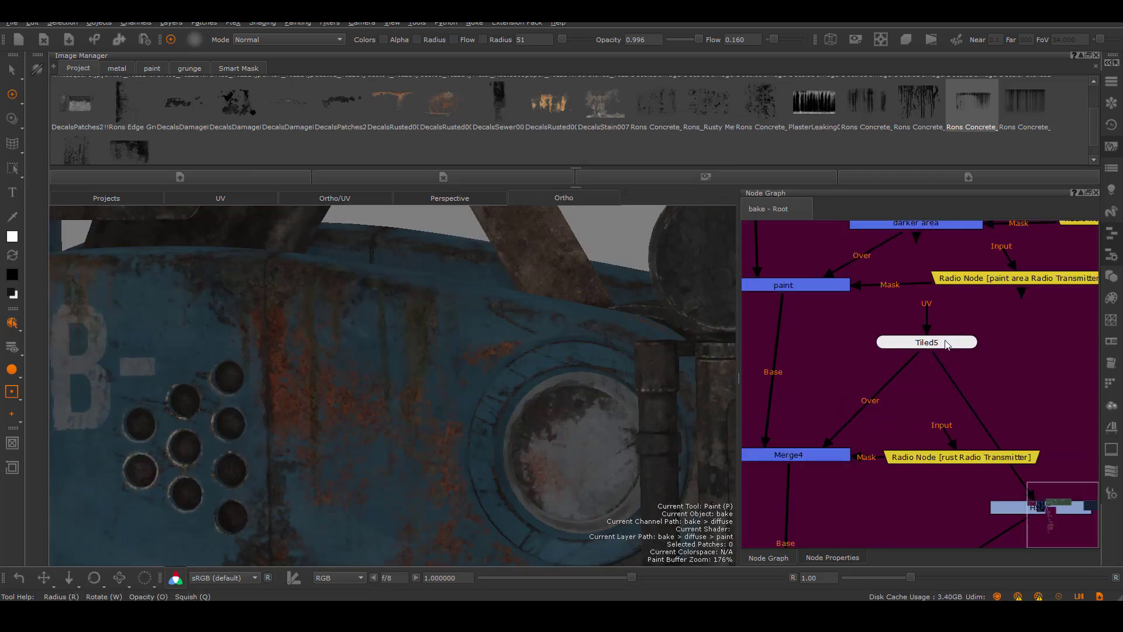
# Step: Rename the Merge4 node as rust
pyautogui.doubleClick(785, 226)
pyautogui.click(768, 558)
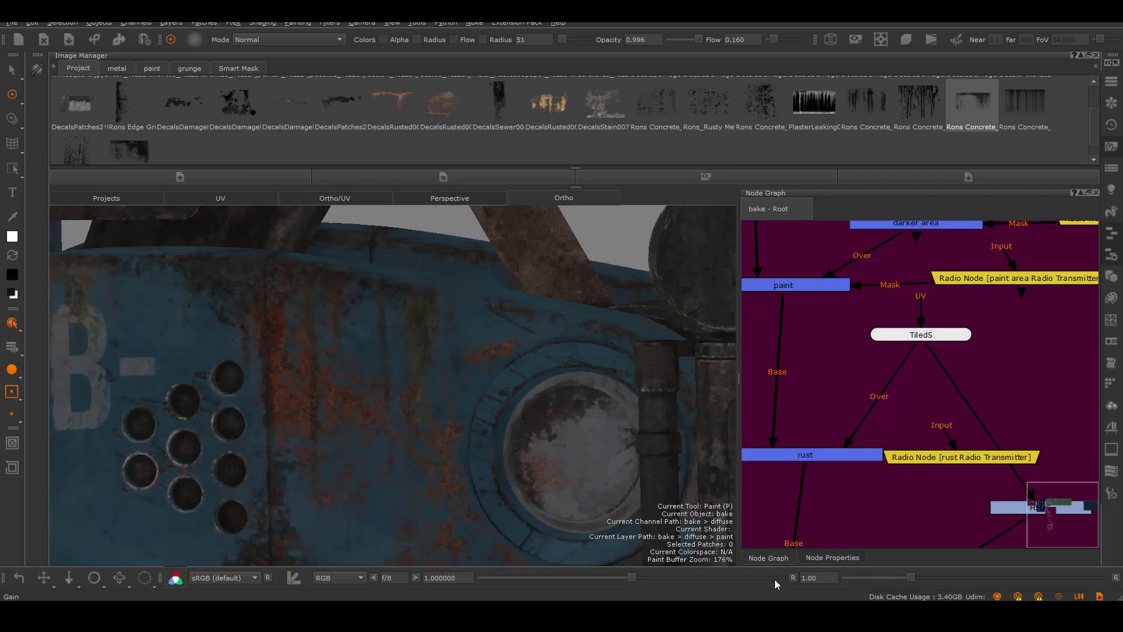
# Step: Insert an HSV node between the Tiled5 node and the Over input of the rust merge
pyautogui.press('Tab')
pyautogui.write('hsv')
pyautogui.press('Return')
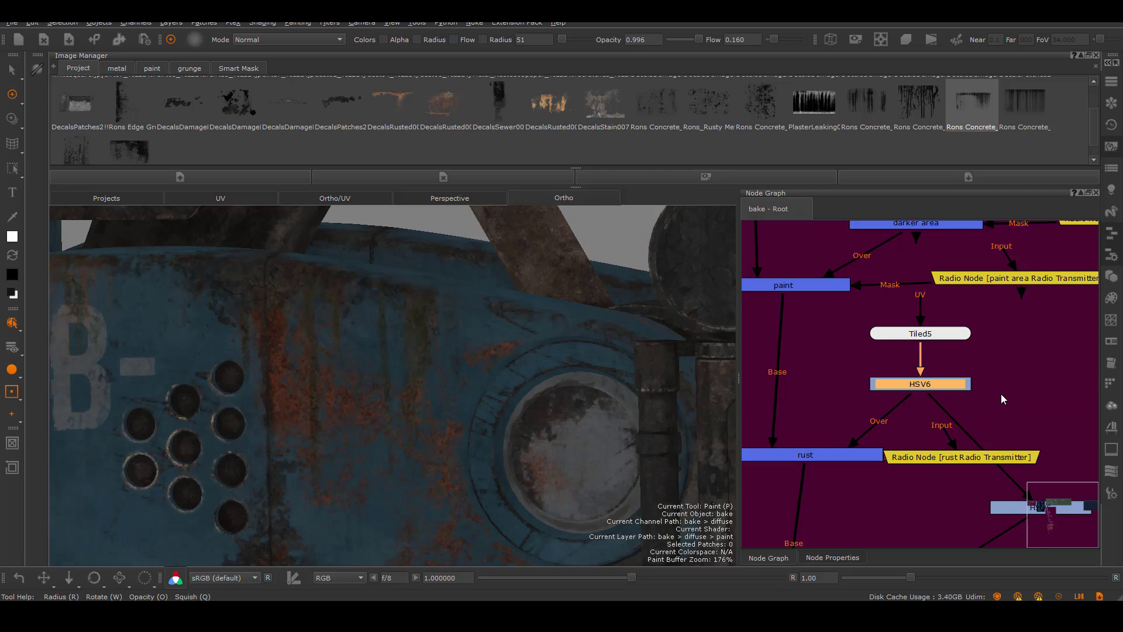
pyautogui.moveTo(1001, 399); pyautogui.dragTo(963, 359, button='middle')
pyautogui.moveTo(890, 347); pyautogui.dragTo(836, 351)
# Step: Set the HSV6 node's Hue Shift to 2 and Value Scale to 0.6, checking the rust colour across the wheel
pyautogui.doubleClick(871, 361)
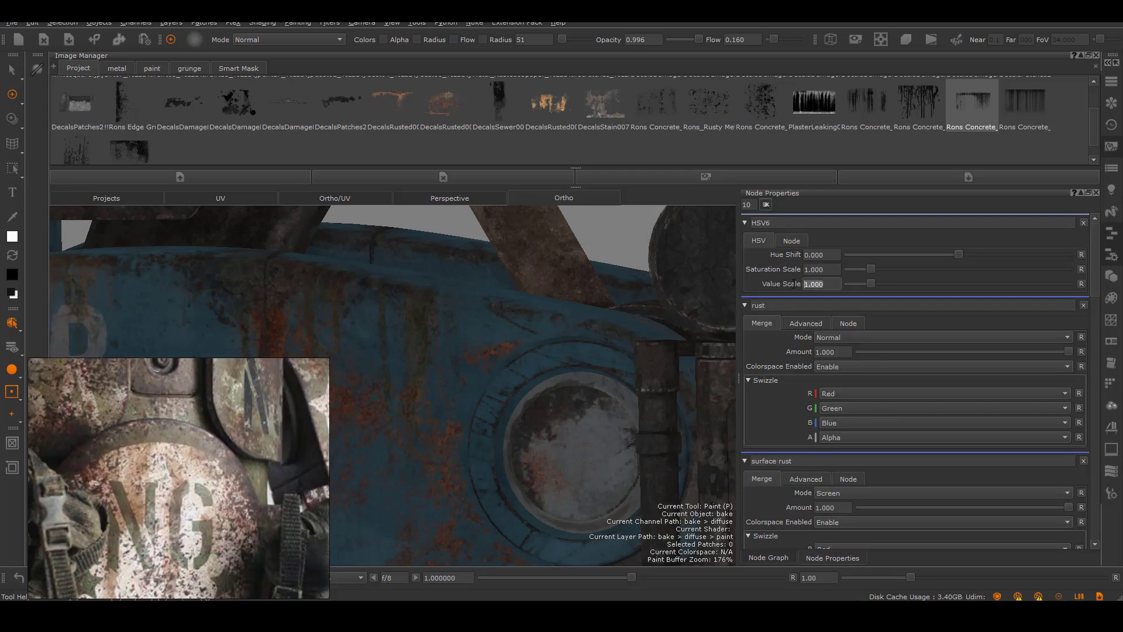
pyautogui.scroll(-1, 820, 286)
pyautogui.moveTo(714, 346)
pyautogui.keyDown('alt'); pyautogui.mouseDown(button='right')
pyautogui.moveTo(444, 378)
pyautogui.moveTo(568, 382)
pyautogui.mouseUp(button='right'); pyautogui.keyUp('alt')
pyautogui.keyDown('alt'); pyautogui.moveTo(569, 382); pyautogui.dragTo(472, 421, button='middle'); pyautogui.keyUp('alt')
pyautogui.click(961, 255)
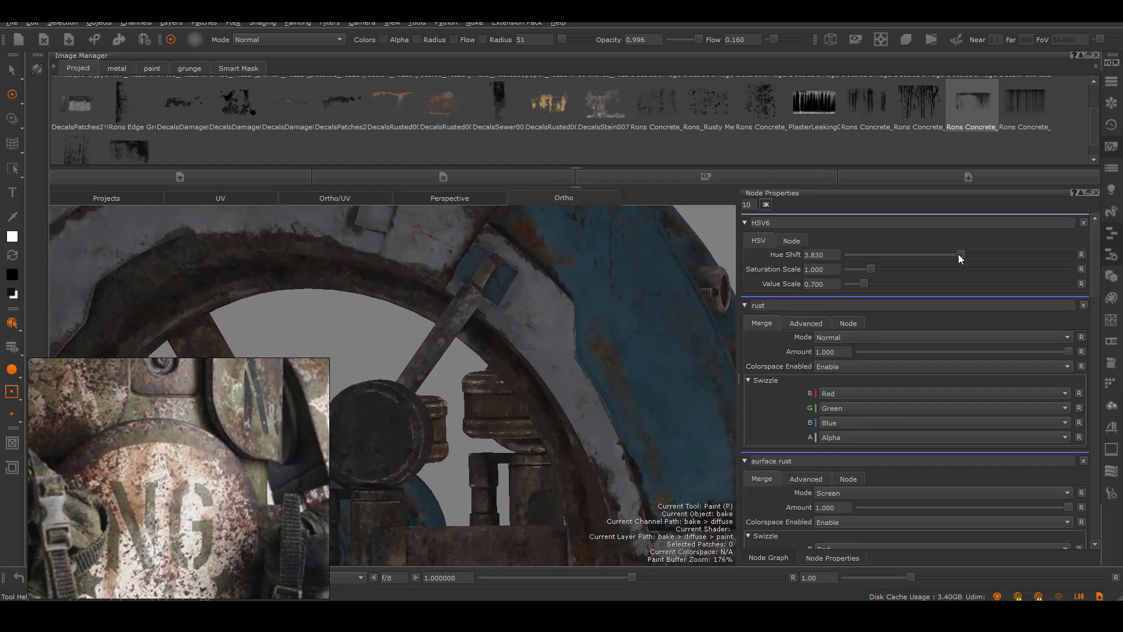
pyautogui.write('2')
pyautogui.keyDown('alt'); pyautogui.moveTo(704, 325); pyautogui.dragTo(643, 321, button='right'); pyautogui.keyUp('alt')
pyautogui.keyDown('alt'); pyautogui.moveTo(643, 322); pyautogui.dragTo(585, 354, button='middle'); pyautogui.keyUp('alt')
pyautogui.keyDown('alt'); pyautogui.moveTo(510, 333); pyautogui.dragTo(576, 360, button='right'); pyautogui.keyUp('alt')
pyautogui.keyDown('alt'); pyautogui.moveTo(576, 360); pyautogui.dragTo(616, 370, button='middle'); pyautogui.keyUp('alt')
pyautogui.keyDown('alt'); pyautogui.moveTo(616, 369); pyautogui.dragTo(439, 381, button='right'); pyautogui.keyUp('alt')
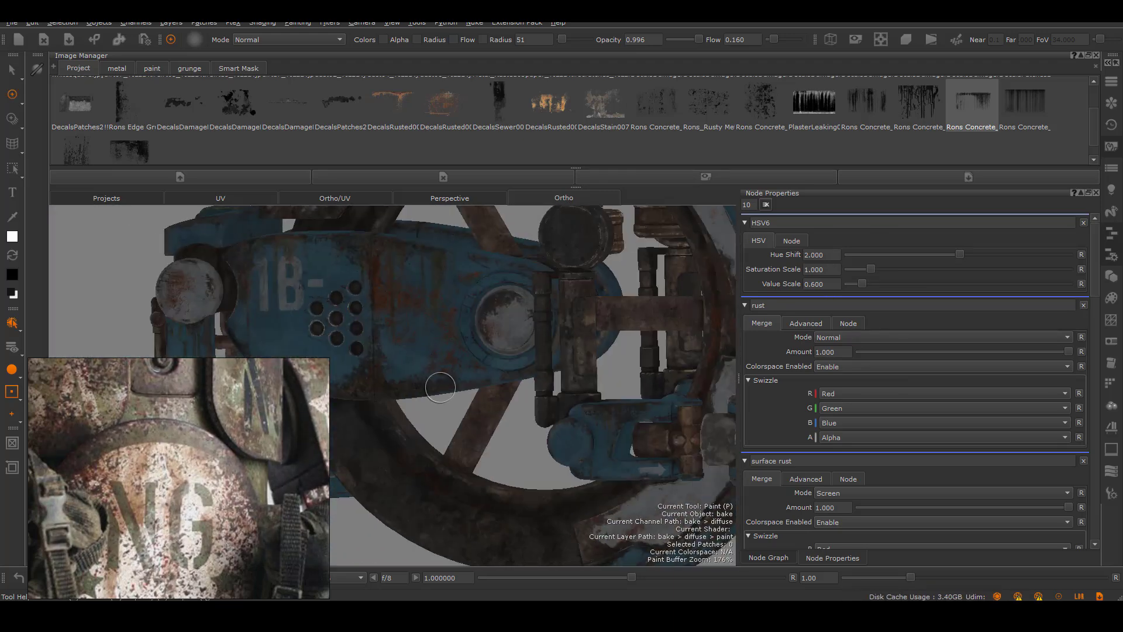
# Step: Set the HSV6 node's Saturation Scale to 0.9 and Value Scale to 0.4 to darken the rust
pyautogui.keyDown('alt'); pyautogui.moveTo(574, 468); pyautogui.dragTo(509, 372, button='middle'); pyautogui.keyUp('alt')
pyautogui.keyDown('alt'); pyautogui.moveTo(509, 372); pyautogui.dragTo(409, 398, button='right'); pyautogui.keyUp('alt')
pyautogui.keyDown('alt'); pyautogui.moveTo(409, 398); pyautogui.dragTo(366, 433); pyautogui.keyUp('alt')
pyautogui.moveTo(367, 433)
pyautogui.keyDown('alt'); pyautogui.mouseDown(button='right')
pyautogui.moveTo(559, 366)
pyautogui.moveTo(481, 371)
pyautogui.mouseUp(button='right'); pyautogui.keyUp('alt')
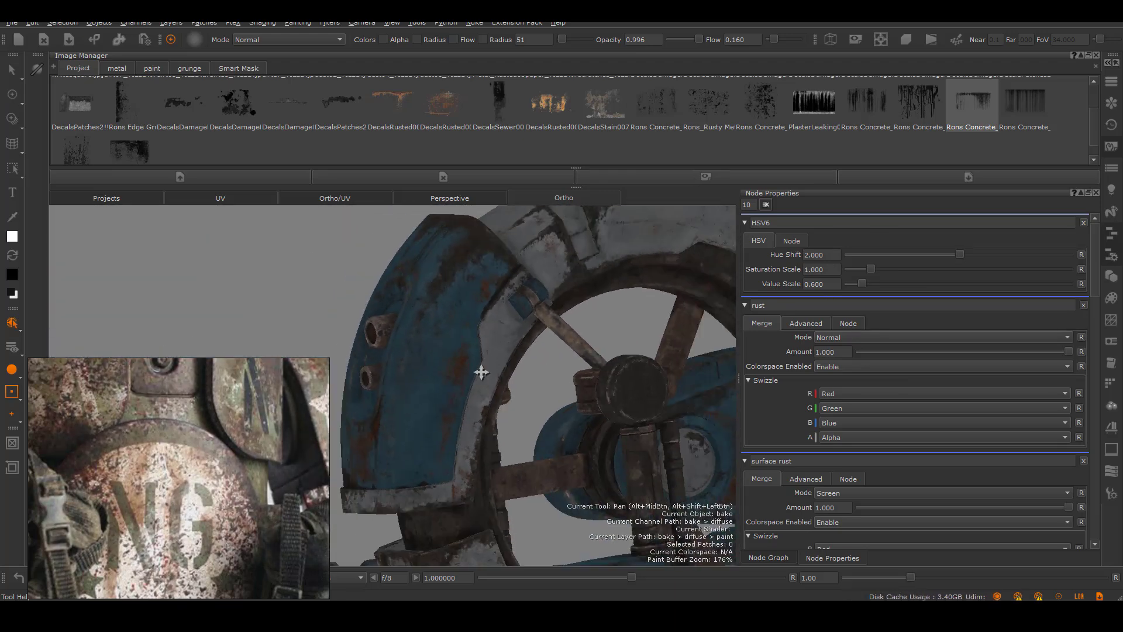
pyautogui.keyDown('alt'); pyautogui.moveTo(482, 370); pyautogui.dragTo(476, 378, button='middle'); pyautogui.keyUp('alt')
pyautogui.write('4')
pyautogui.keyDown('alt'); pyautogui.moveTo(503, 410); pyautogui.dragTo(651, 364); pyautogui.keyUp('alt')
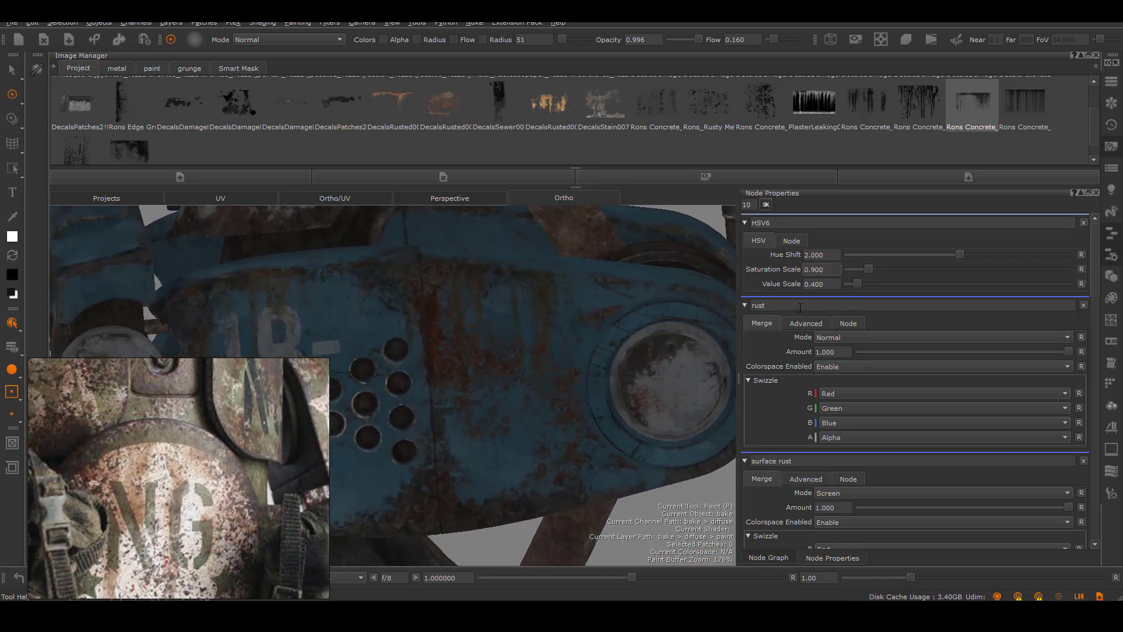
# Step: Reposition the rust Radio Transmitter's radio node beneath the rust merge and inspect the model from both sides
pyautogui.click(770, 558)
pyautogui.moveTo(968, 417); pyautogui.dragTo(836, 471)
pyautogui.keyDown('alt'); pyautogui.moveTo(476, 374); pyautogui.dragTo(391, 420); pyautogui.keyUp('alt')
pyautogui.keyDown('alt'); pyautogui.moveTo(391, 420); pyautogui.dragTo(439, 383, button='right'); pyautogui.keyUp('alt')
pyautogui.moveTo(438, 383)
pyautogui.keyDown('alt'); pyautogui.mouseDown()
pyautogui.moveTo(421, 374)
pyautogui.moveTo(597, 420)
pyautogui.mouseUp(); pyautogui.keyUp('alt')
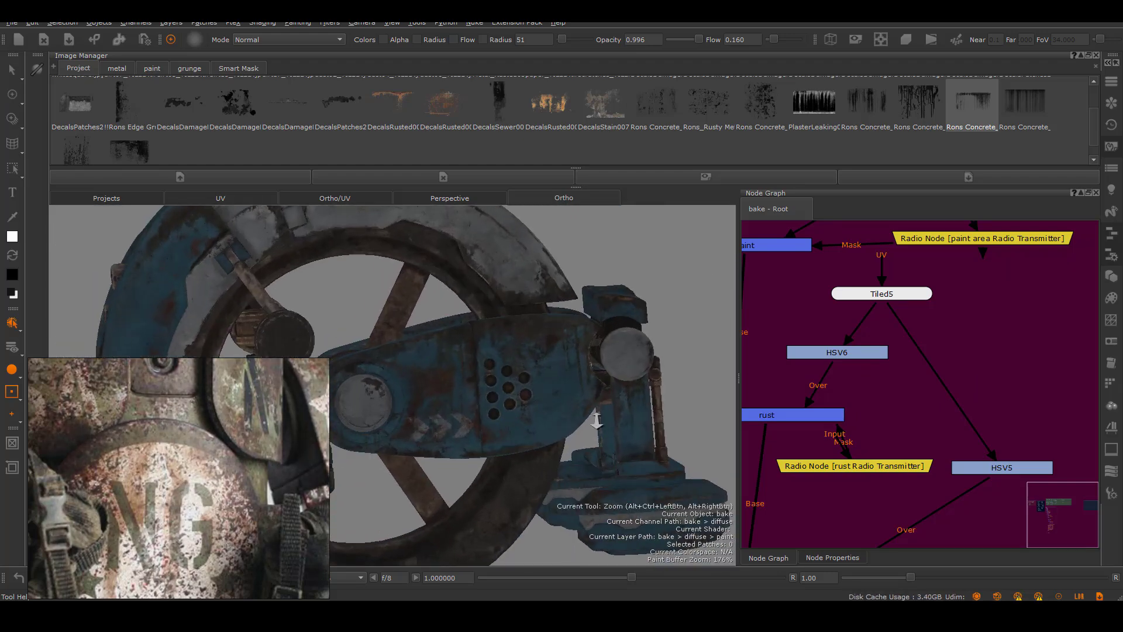
pyautogui.keyDown('alt'); pyautogui.moveTo(596, 420); pyautogui.dragTo(462, 410, button='right'); pyautogui.keyUp('alt')
pyautogui.keyDown('alt'); pyautogui.moveTo(462, 409); pyautogui.dragTo(529, 430); pyautogui.keyUp('alt')
pyautogui.keyDown('alt'); pyautogui.moveTo(529, 431); pyautogui.dragTo(556, 419, button='right'); pyautogui.keyUp('alt')
# Step: Add a paint node to the Mask input of the surface rust merge
pyautogui.moveTo(913, 374)
pyautogui.mouseDown(button='middle')
pyautogui.moveTo(978, 294)
pyautogui.moveTo(984, 335)
pyautogui.mouseUp(button='middle')
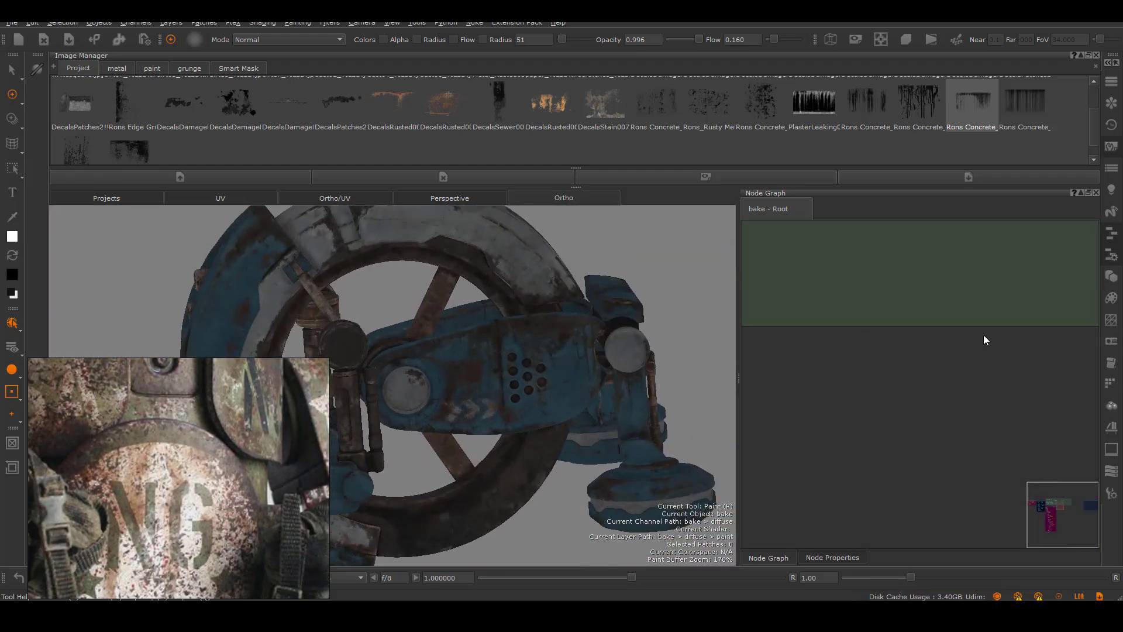
pyautogui.scroll(-5, 984, 335)
pyautogui.scroll(4, 936, 275)
pyautogui.moveTo(867, 320); pyautogui.dragTo(852, 328)
pyautogui.click(952, 328)
pyautogui.click(1009, 390)
pyautogui.press('p')
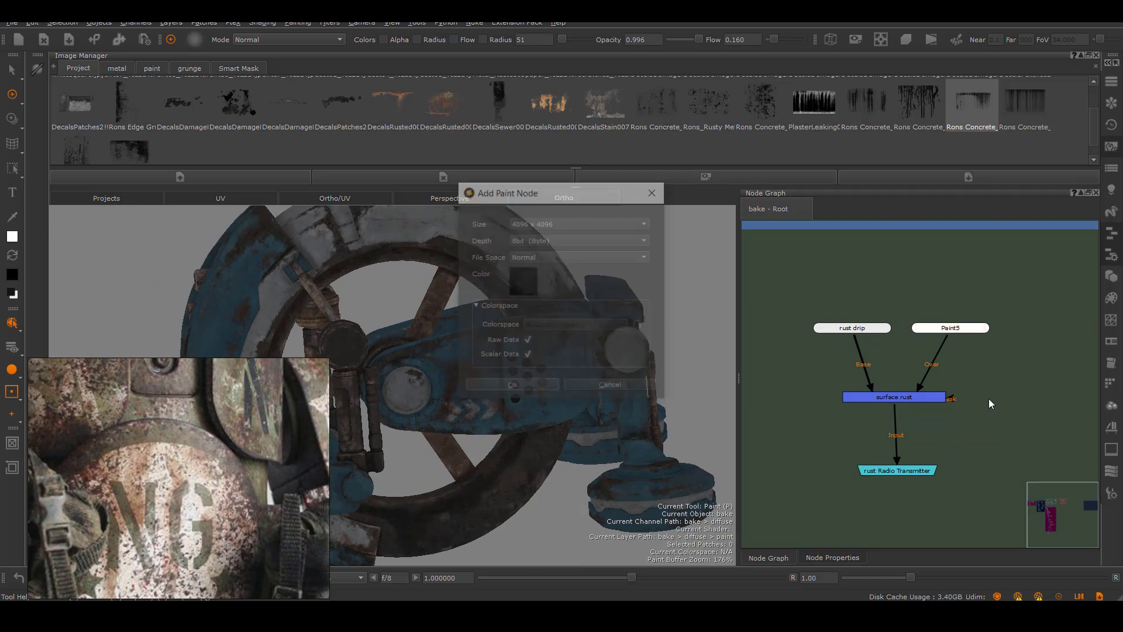
pyautogui.press('Return')
pyautogui.moveTo(1019, 406); pyautogui.dragTo(1014, 398)
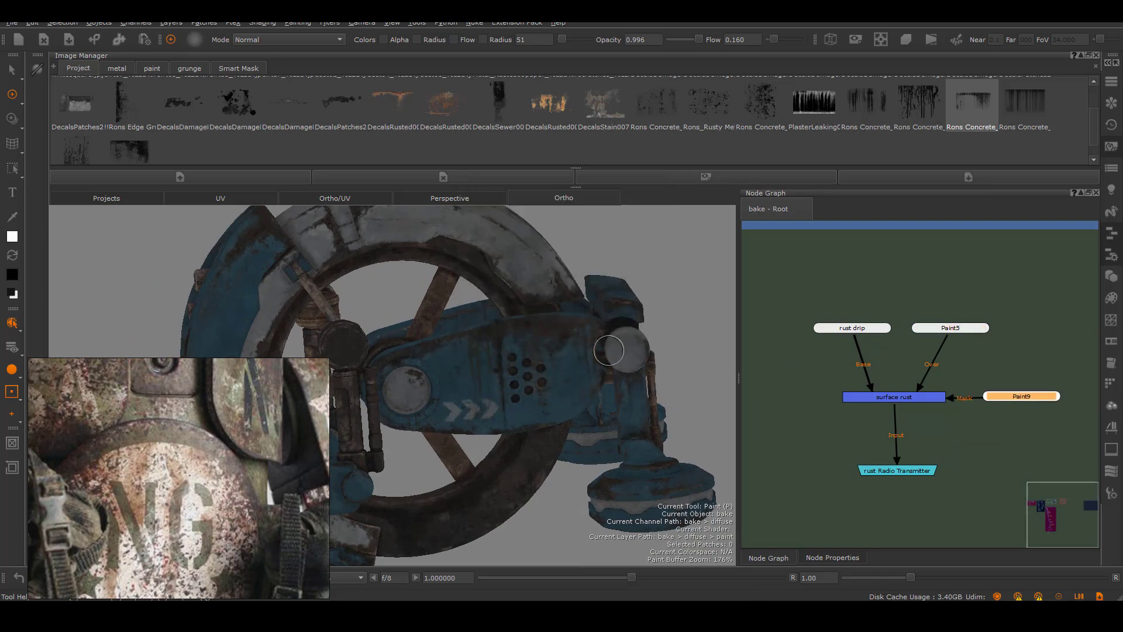
# Step: Choose a textured square brush with radius variation, radius 48, opacity 1.000 and flow 0.070 for painting the mask
pyautogui.keyDown('alt'); pyautogui.moveTo(609, 350); pyautogui.dragTo(497, 363, button='right'); pyautogui.keyUp('alt')
pyautogui.keyDown('alt'); pyautogui.moveTo(497, 362); pyautogui.dragTo(398, 375); pyautogui.keyUp('alt')
pyautogui.keyDown('alt'); pyautogui.moveTo(398, 375); pyautogui.dragTo(521, 375, button='right'); pyautogui.keyUp('alt')
pyautogui.keyDown('alt'); pyautogui.moveTo(520, 374); pyautogui.dragTo(544, 386); pyautogui.keyUp('alt')
pyautogui.keyDown('alt'); pyautogui.moveTo(544, 386); pyautogui.dragTo(579, 380, button='right'); pyautogui.keyUp('alt')
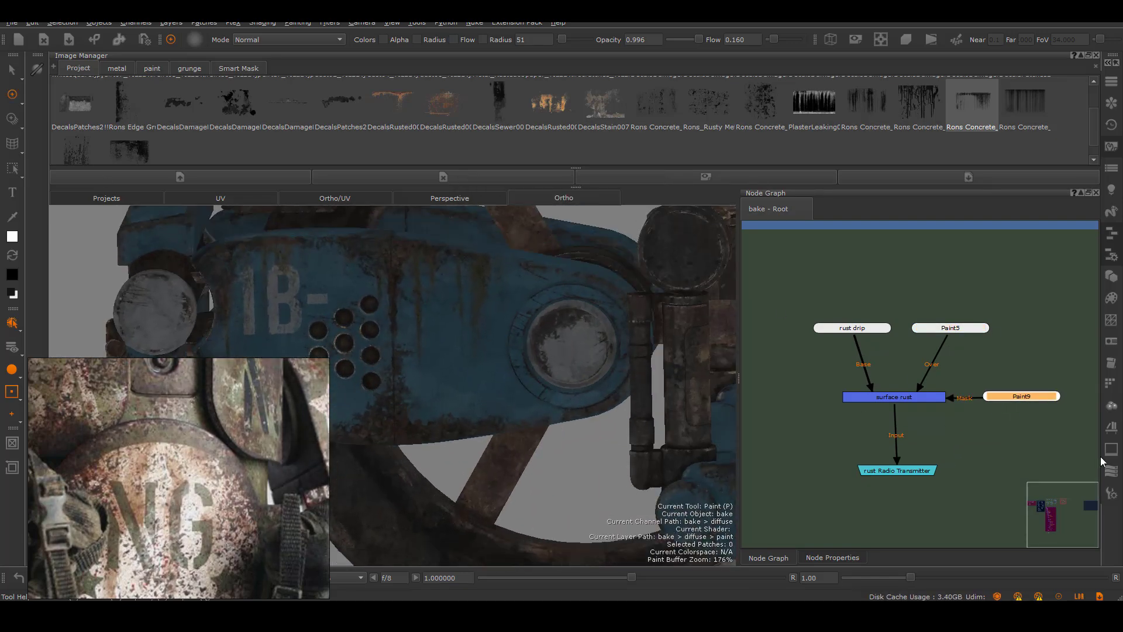
pyautogui.click(1112, 427)
pyautogui.scroll(-2, 959, 374)
pyautogui.click(920, 357)
pyautogui.click(1112, 494)
pyautogui.moveTo(609, 327); pyautogui.dragTo(604, 327)
pyautogui.moveTo(633, 166); pyautogui.dragTo(609, 168)
pyautogui.moveTo(583, 124); pyautogui.dragTo(589, 124)
pyautogui.click(1112, 492)
# Step: Paint the surface rust mask on the blue arm around the 1B- lettering and the holes
pyautogui.keyDown('alt'); pyautogui.moveTo(444, 287); pyautogui.dragTo(499, 281, button='right'); pyautogui.keyUp('alt')
pyautogui.keyDown('alt'); pyautogui.moveTo(499, 281); pyautogui.dragTo(524, 346, button='middle'); pyautogui.keyUp('alt')
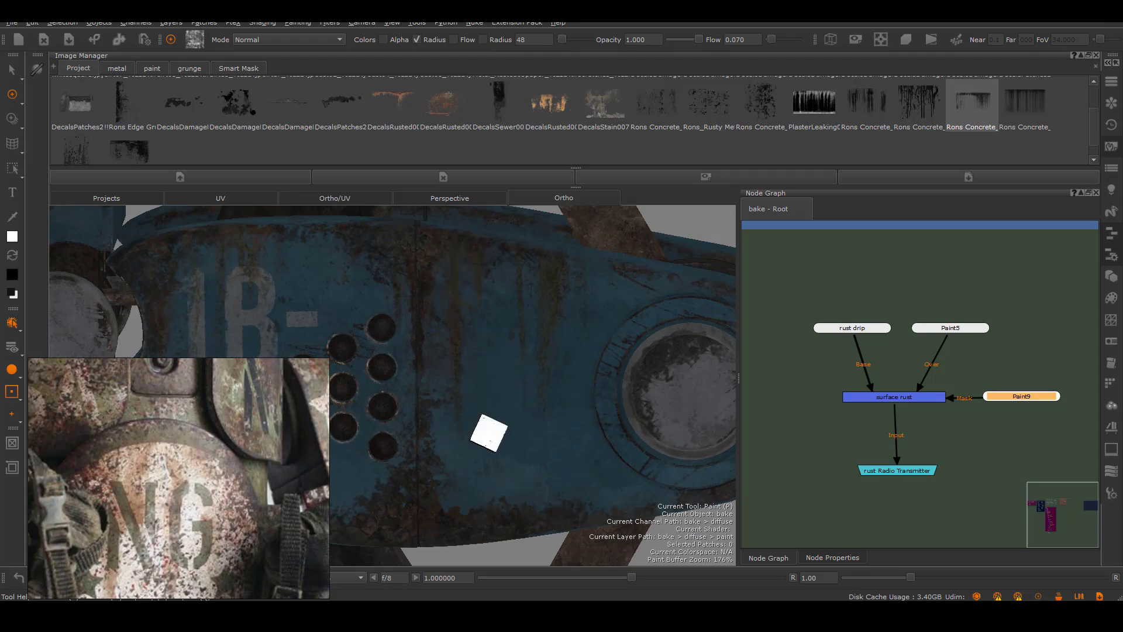
pyautogui.keyDown('alt'); pyautogui.moveTo(425, 360); pyautogui.dragTo(547, 366, button='middle'); pyautogui.keyUp('alt')
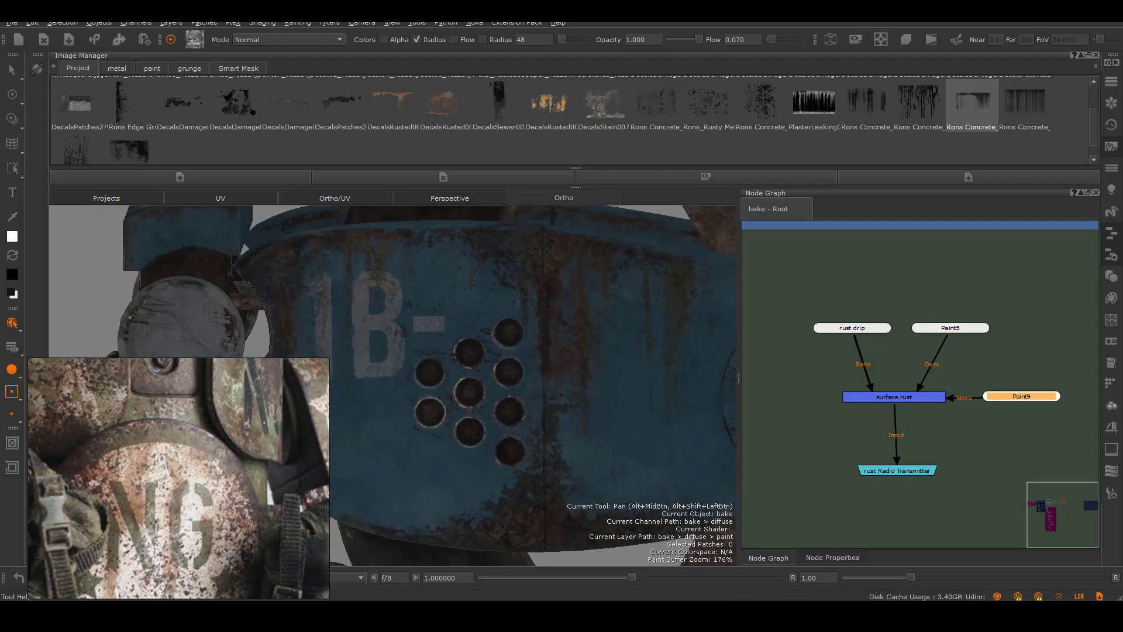
pyautogui.keyDown('alt'); pyautogui.moveTo(461, 352); pyautogui.dragTo(696, 354, button='middle'); pyautogui.keyUp('alt')
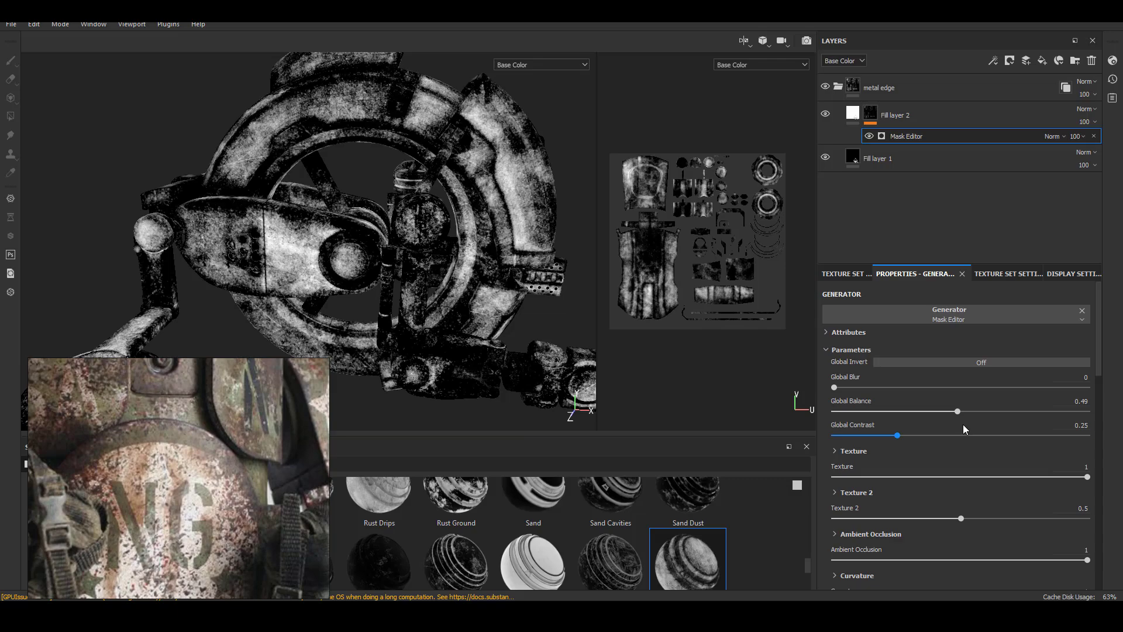
# Step: In Substance Painter, set the Mask Editor's Global Balance to 0.39 and Global Contrast to 0.25, checking the mask around the model
pyautogui.click(897, 435)
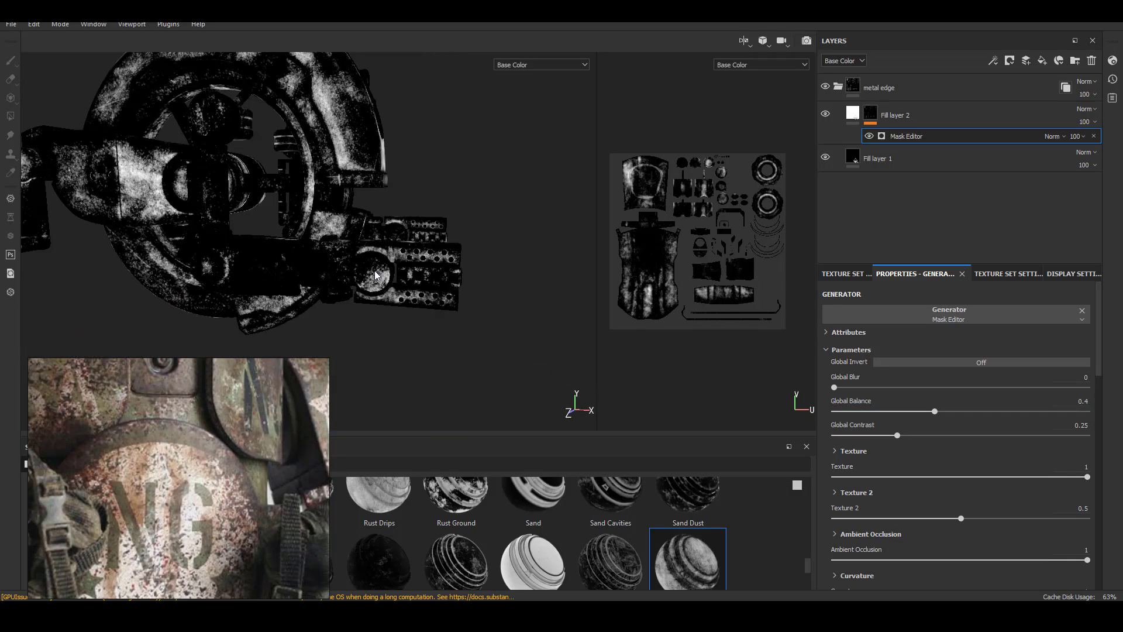
pyautogui.keyDown('alt'); pyautogui.moveTo(376, 275); pyautogui.dragTo(384, 273); pyautogui.keyUp('alt')
pyautogui.moveTo(935, 412); pyautogui.dragTo(929, 412)
pyautogui.keyDown('alt'); pyautogui.moveTo(276, 200); pyautogui.dragTo(433, 240, button='middle'); pyautogui.keyUp('alt')
pyautogui.keyDown('alt'); pyautogui.moveTo(412, 275); pyautogui.dragTo(641, 322); pyautogui.keyUp('alt')
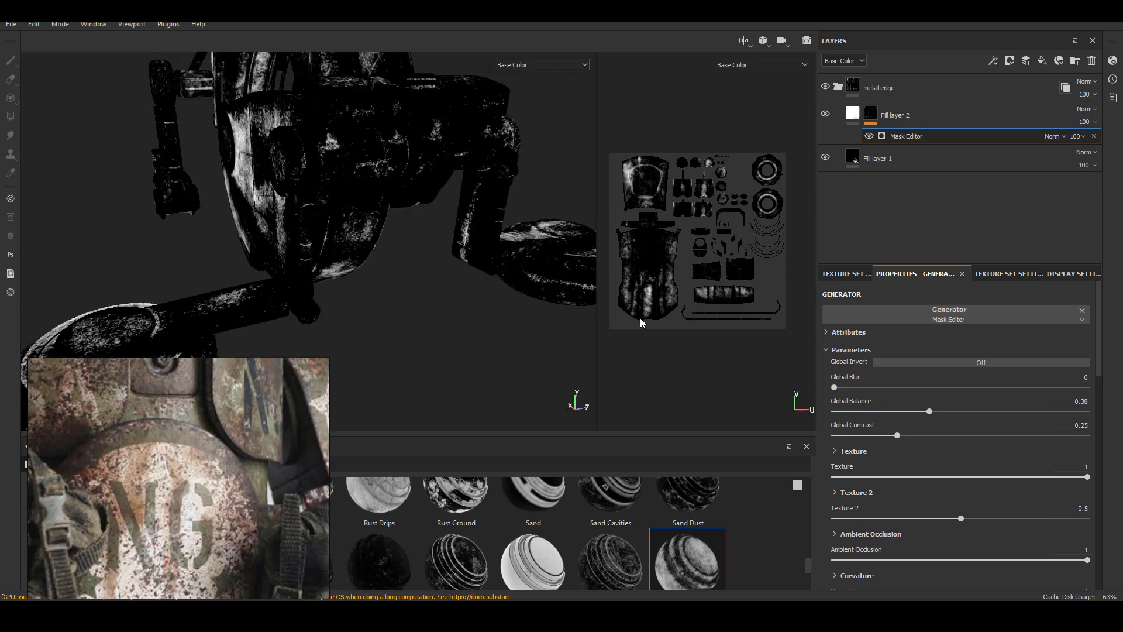
pyautogui.keyDown('alt'); pyautogui.moveTo(400, 232); pyautogui.dragTo(375, 234); pyautogui.keyUp('alt')
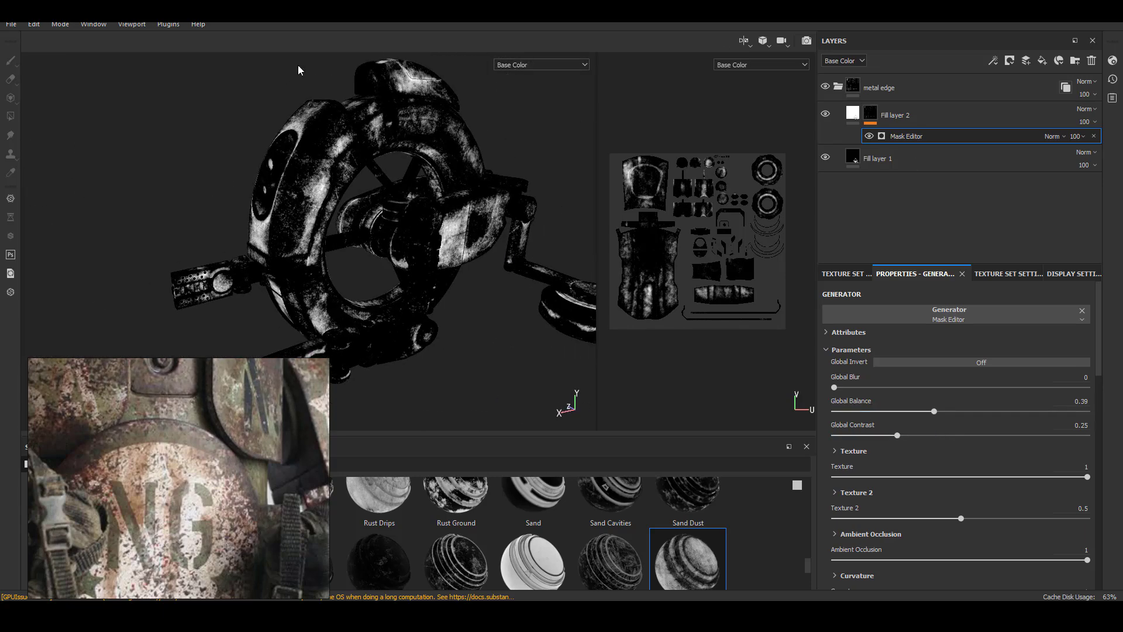
# Step: Export the seven 4096x4096 texture sets again as 8 bits tiff with the Vray UDIM configuration into the surface rust folder
pyautogui.click(11, 24)
pyautogui.click(41, 224)
pyautogui.click(341, 117)
pyautogui.moveTo(296, 421); pyautogui.dragTo(194, 445, button='right')
pyautogui.scroll(-3, 310, 421)
pyautogui.click(307, 471)
pyautogui.click(289, 117)
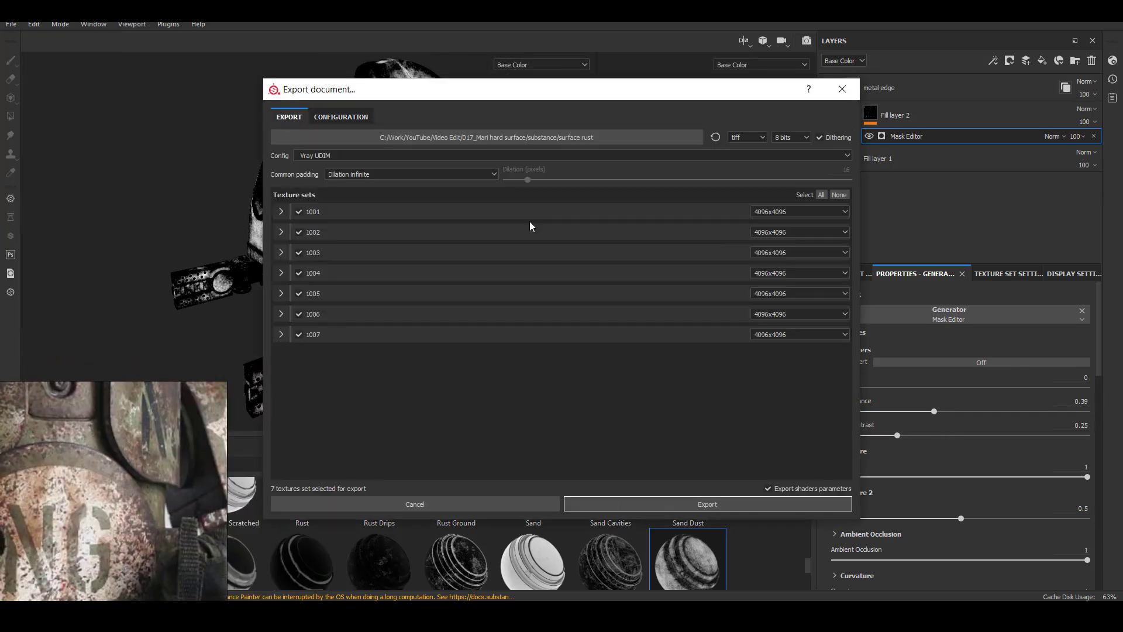
pyautogui.click(705, 503)
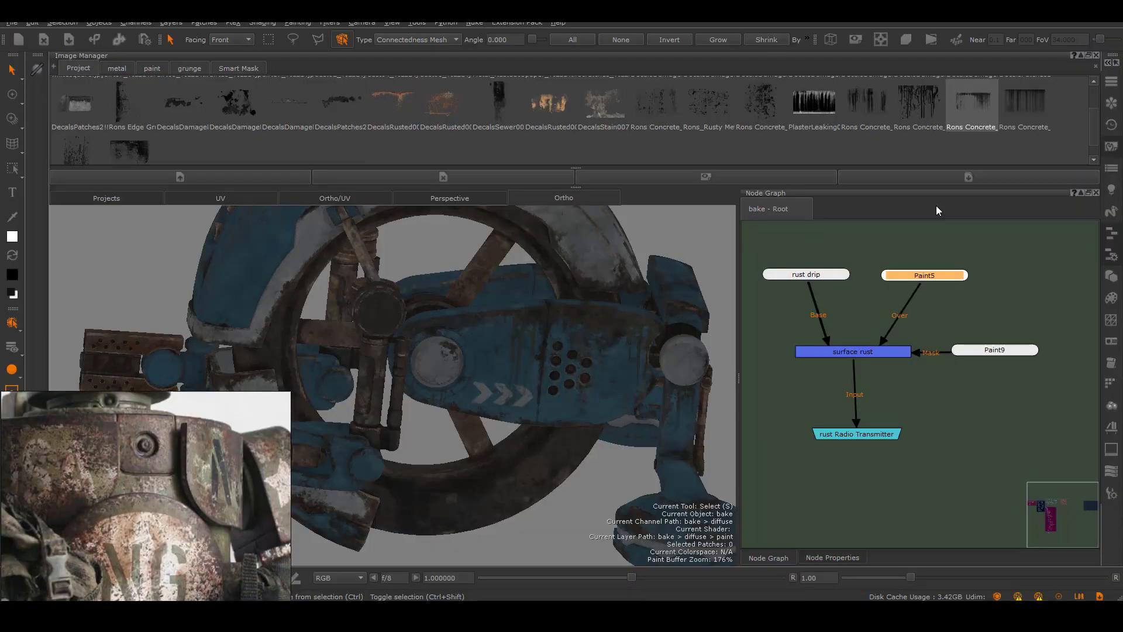
# Step: Back in Mari, import all patches of the bake2_Diffuse.$UDIM.tif sequence into the Paint5 node again
pyautogui.rightClick(931, 276)
pyautogui.click(966, 307)
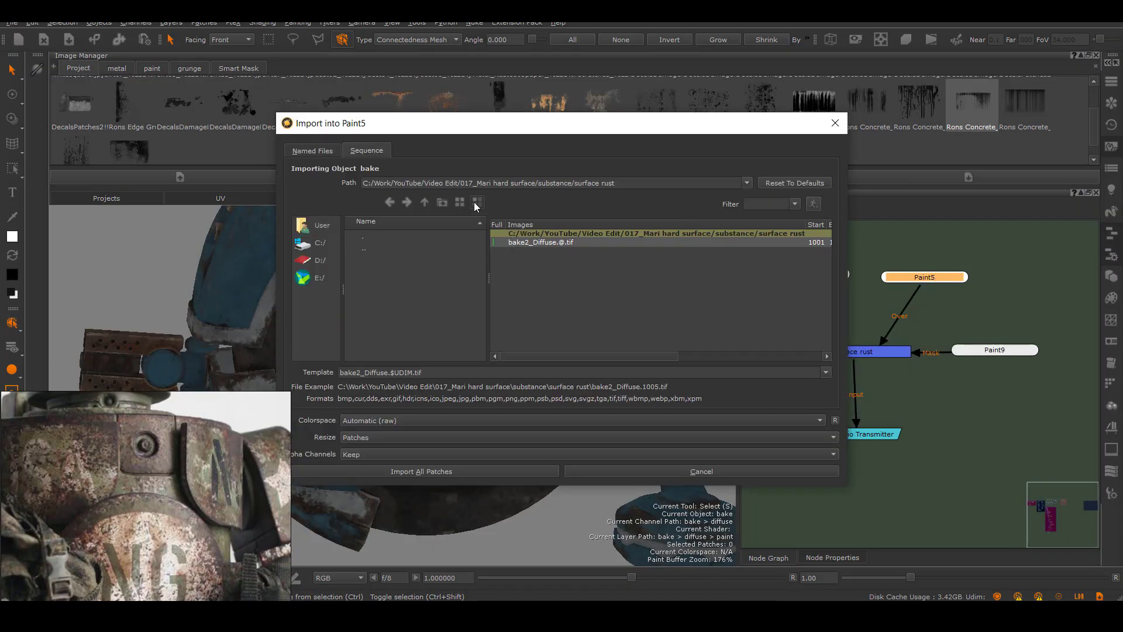
pyautogui.click(449, 472)
pyautogui.keyDown('alt'); pyautogui.moveTo(395, 373); pyautogui.dragTo(502, 371); pyautogui.keyUp('alt')
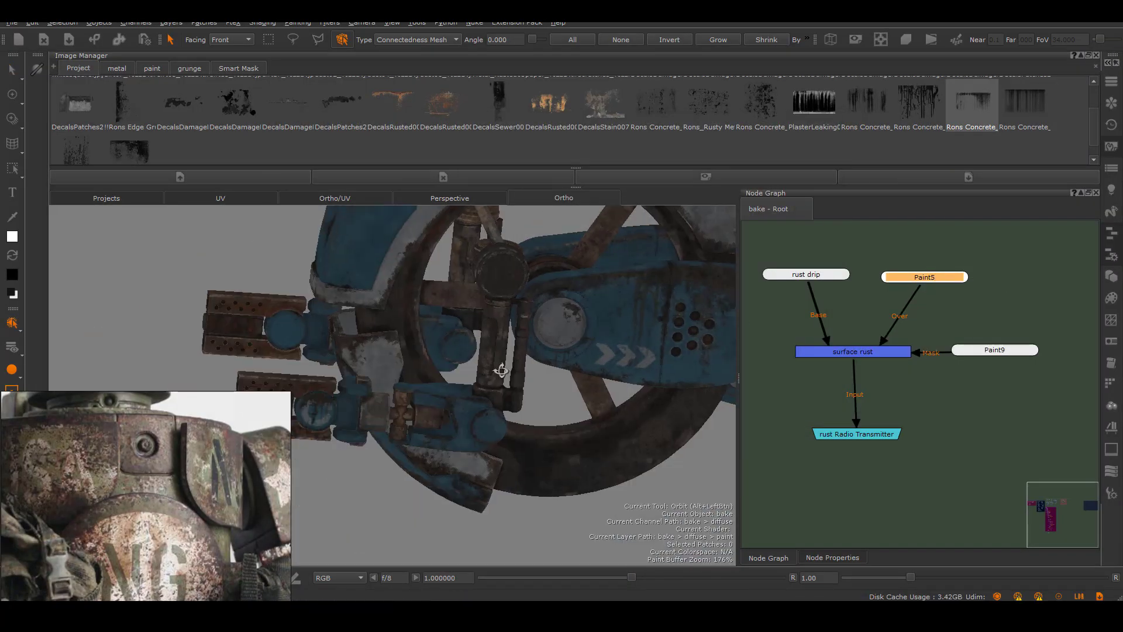
pyautogui.keyDown('alt'); pyautogui.moveTo(502, 371); pyautogui.dragTo(631, 257, button='right'); pyautogui.keyUp('alt')
# Step: Toggle the surface rust merge off and on to compare its effect on the wheel and arm
pyautogui.keyDown('alt'); pyautogui.moveTo(691, 374); pyautogui.dragTo(494, 409, button='middle'); pyautogui.keyUp('alt')
pyautogui.keyDown('alt'); pyautogui.moveTo(494, 409); pyautogui.dragTo(476, 430); pyautogui.keyUp('alt')
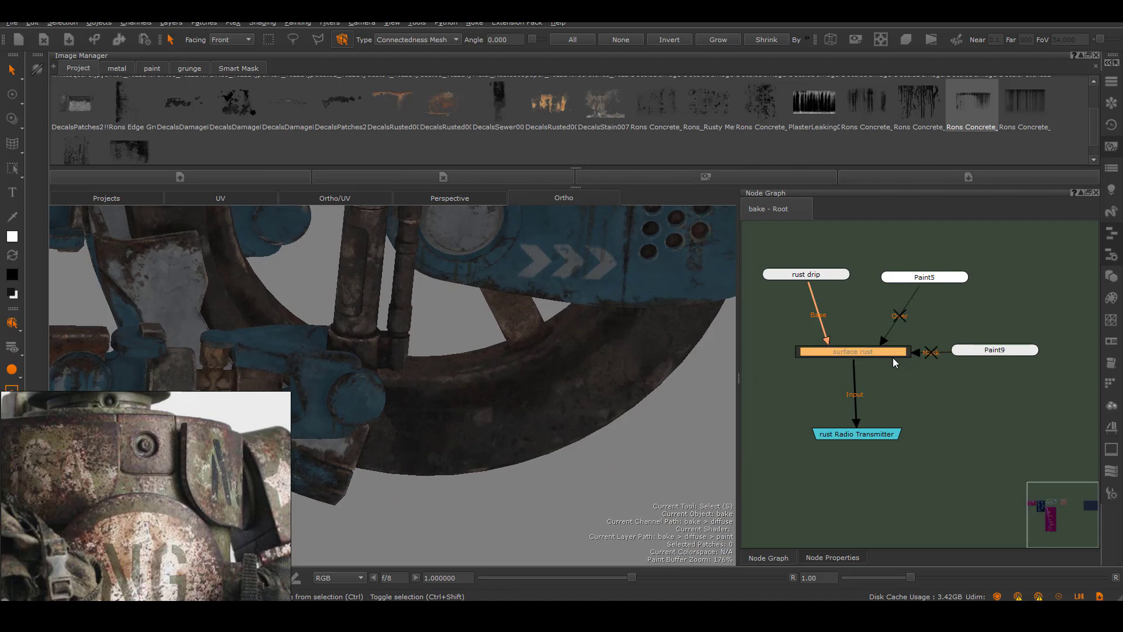
pyautogui.keyDown('alt'); pyautogui.moveTo(345, 348); pyautogui.dragTo(406, 384, button='right'); pyautogui.keyUp('alt')
pyautogui.keyDown('alt'); pyautogui.moveTo(590, 336); pyautogui.dragTo(585, 379); pyautogui.keyUp('alt')
pyautogui.click(883, 354)
pyautogui.press('d')
pyautogui.keyDown('alt'); pyautogui.moveTo(490, 317); pyautogui.dragTo(477, 345, button='right'); pyautogui.keyUp('alt')
pyautogui.keyDown('alt'); pyautogui.moveTo(477, 345); pyautogui.dragTo(620, 398); pyautogui.keyUp('alt')
pyautogui.keyDown('alt'); pyautogui.moveTo(463, 393); pyautogui.dragTo(493, 386, button='right'); pyautogui.keyUp('alt')
pyautogui.keyDown('alt'); pyautogui.moveTo(494, 386); pyautogui.dragTo(594, 401, button='middle'); pyautogui.keyUp('alt')
pyautogui.moveTo(594, 402)
pyautogui.keyDown('alt'); pyautogui.mouseDown()
pyautogui.moveTo(529, 322)
pyautogui.moveTo(526, 410)
pyautogui.mouseUp(); pyautogui.keyUp('alt')
# Step: Select the Paint9 mask and paint surface rust onto the blue arm beside the round cap and below the holes
pyautogui.click(994, 350)
pyautogui.press('p')
pyautogui.scroll(4, 416, 384)
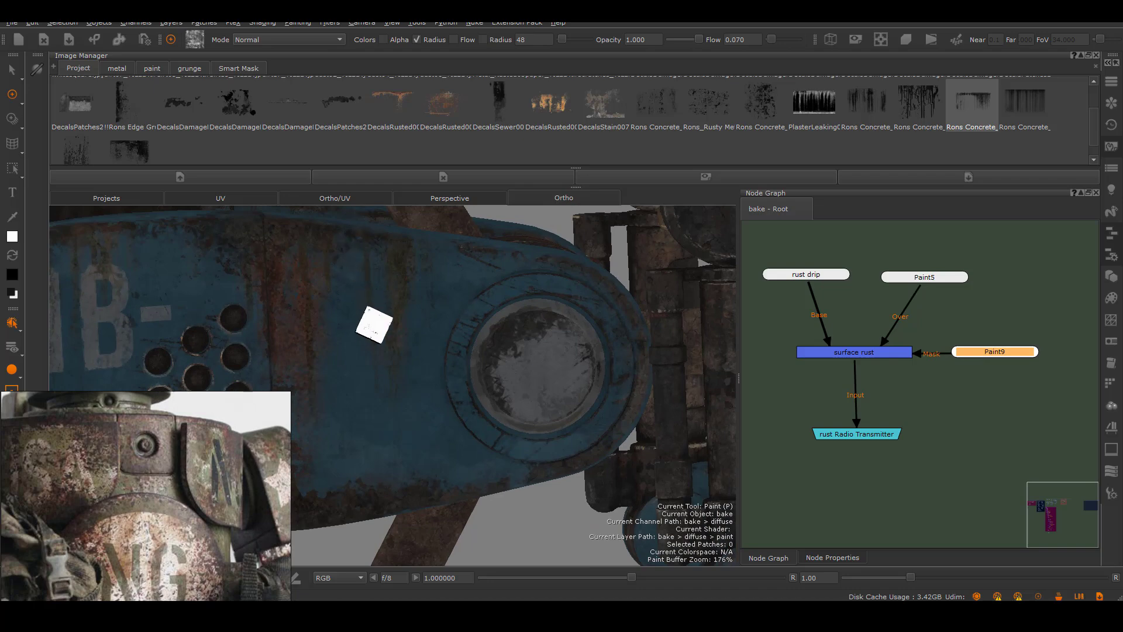
pyautogui.keyDown('alt'); pyautogui.moveTo(235, 286); pyautogui.dragTo(443, 318, button='middle'); pyautogui.keyUp('alt')
pyautogui.scroll(-4, 471, 417)
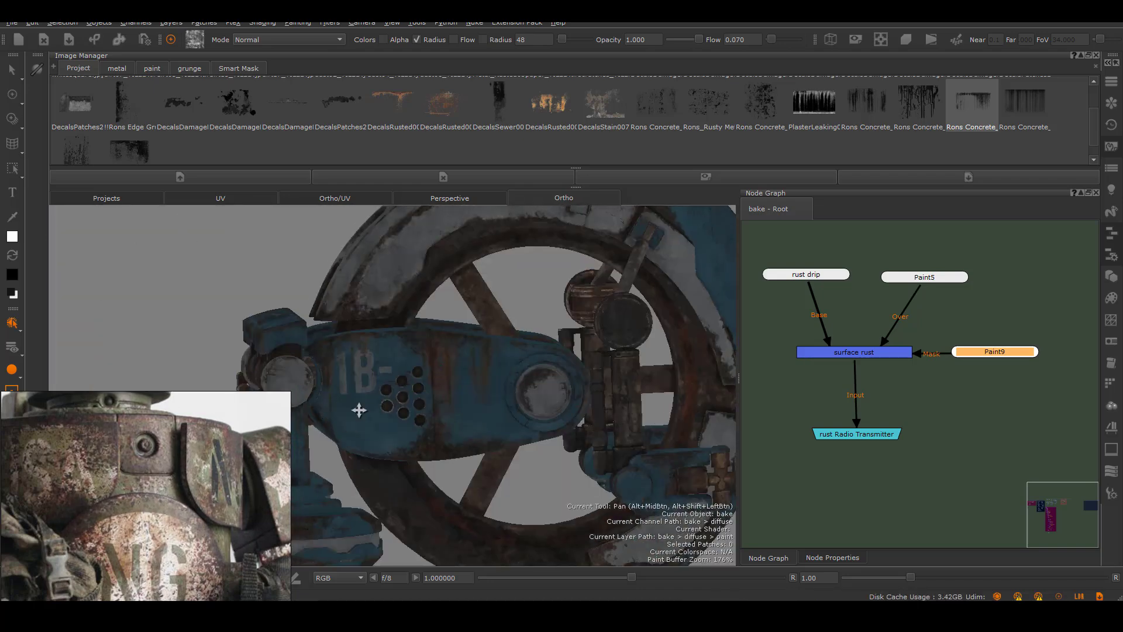
pyautogui.scroll(4, 359, 406)
pyautogui.moveTo(420, 373); pyautogui.dragTo(343, 297, button='middle')
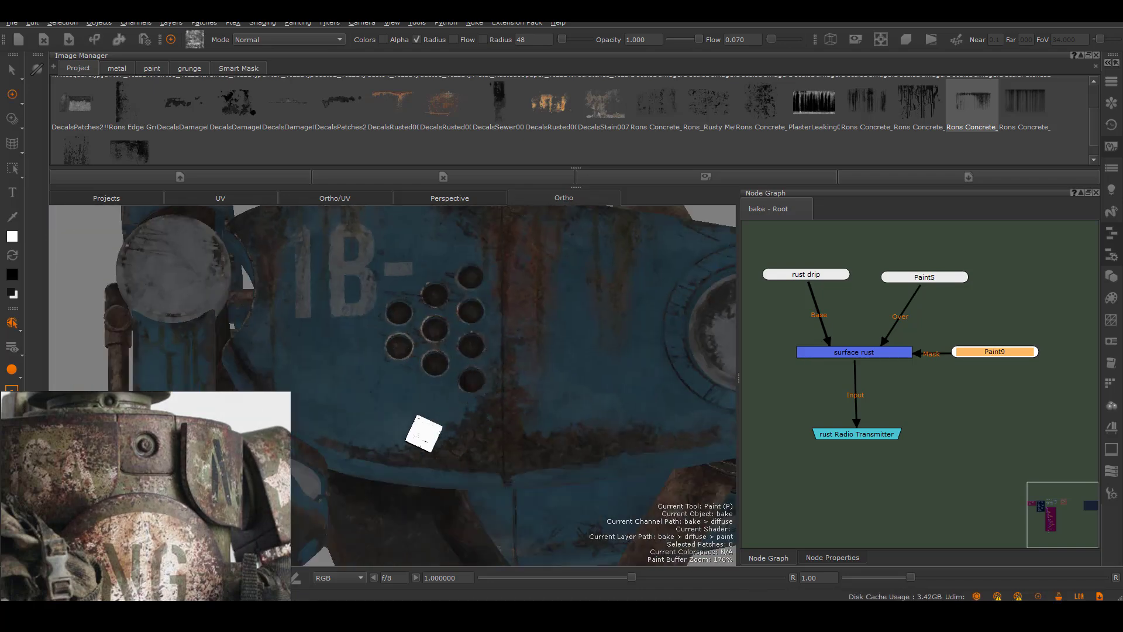
# Step: Paint the Paint9 mask over the rusted patches on the blue fender above the wheel
pyautogui.scroll(-4, 424, 433)
pyautogui.scroll(4, 376, 308)
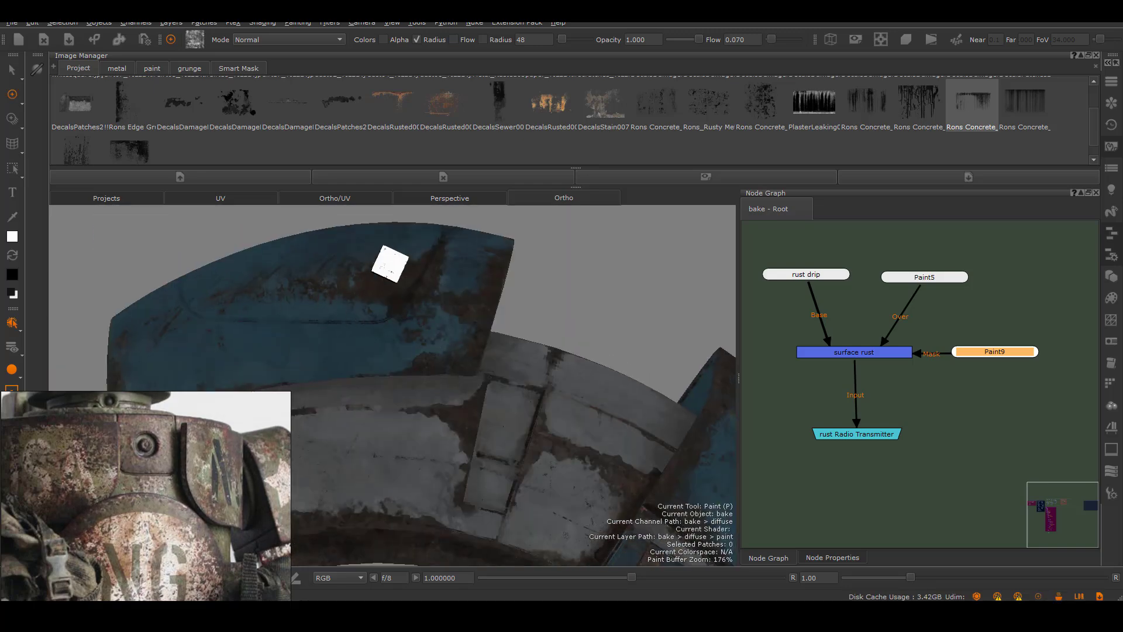
pyautogui.keyDown('alt'); pyautogui.moveTo(412, 295); pyautogui.dragTo(435, 328); pyautogui.keyUp('alt')
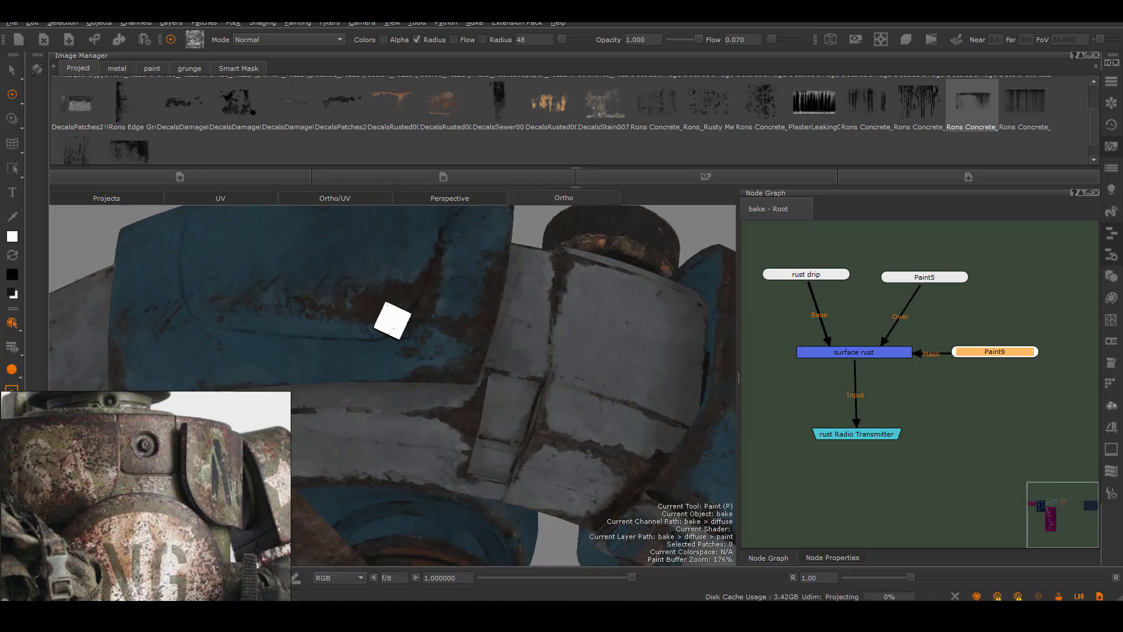
pyautogui.keyDown('alt'); pyautogui.moveTo(392, 321); pyautogui.dragTo(420, 317, button='middle'); pyautogui.keyUp('alt')
# Step: Isolate the Paint5 texture in the viewer on the fender and switch back to the full result
pyautogui.click(825, 280)
pyautogui.press('1')
pyautogui.click(924, 282)
pyautogui.press('1')
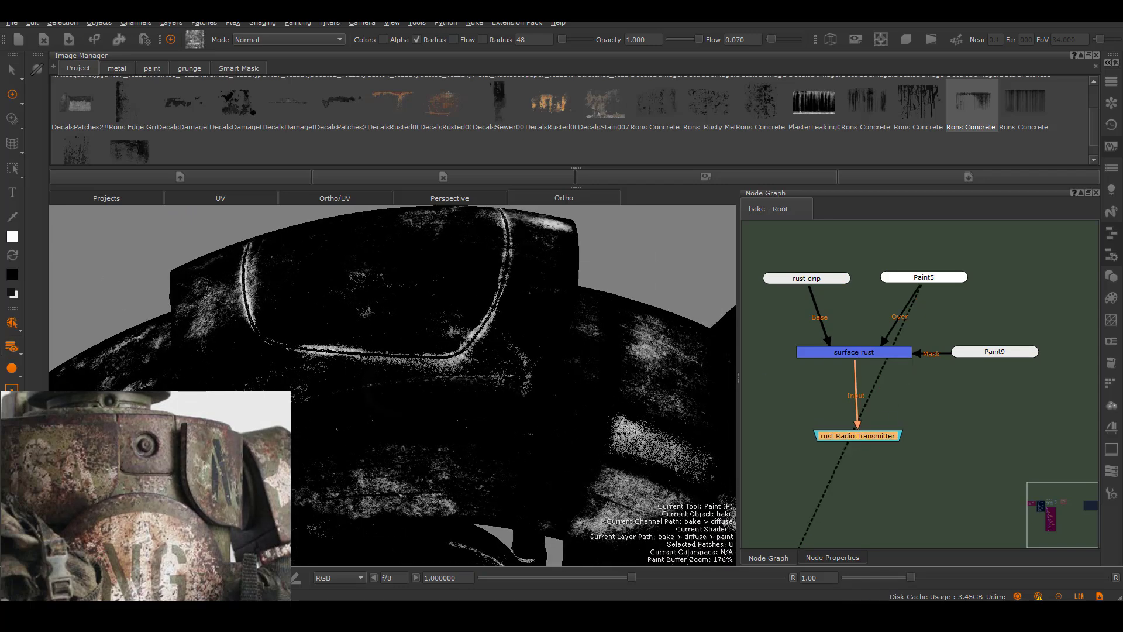
pyautogui.press('2')
# Step: Paint the Paint9 mask along the groove and lower corner of the blue fender
pyautogui.keyDown('alt'); pyautogui.moveTo(441, 336); pyautogui.dragTo(529, 401, button='right'); pyautogui.keyUp('alt')
pyautogui.keyDown('alt'); pyautogui.moveTo(529, 401); pyautogui.dragTo(605, 461, button='middle'); pyautogui.keyUp('alt')
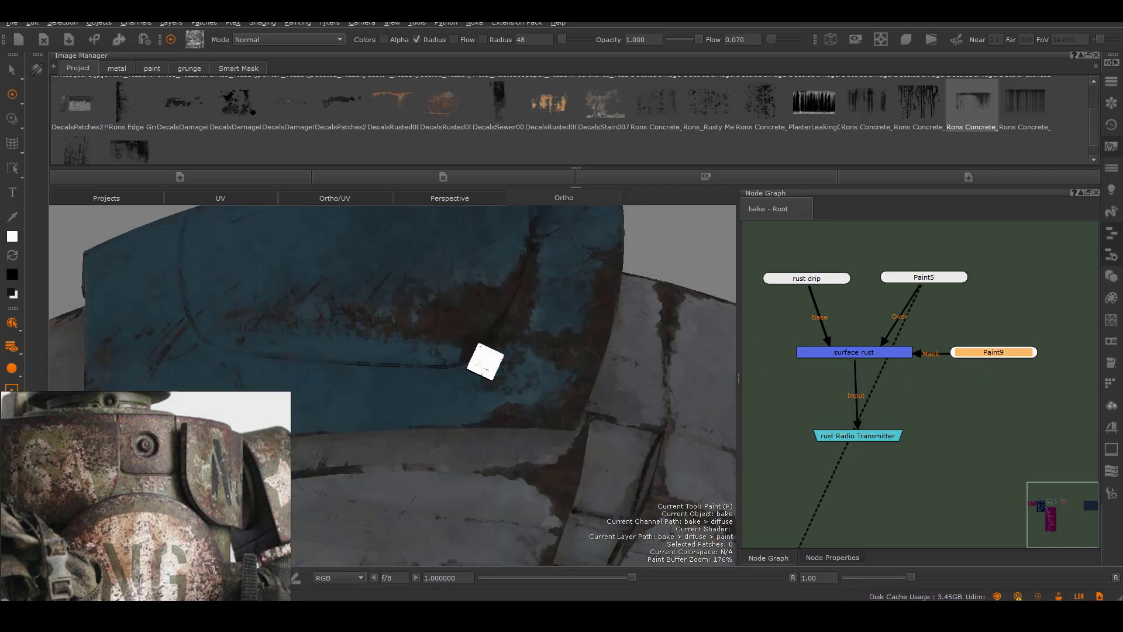
pyautogui.keyDown('alt'); pyautogui.moveTo(603, 358); pyautogui.dragTo(324, 290, button='middle'); pyautogui.keyUp('alt')
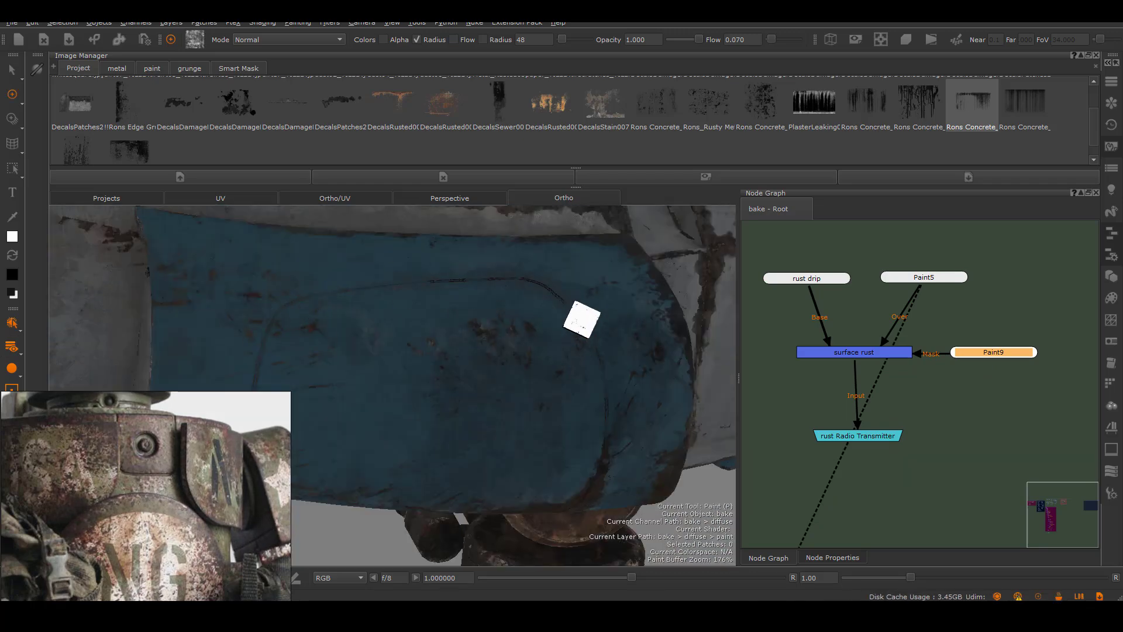
pyautogui.keyDown('alt'); pyautogui.moveTo(263, 373); pyautogui.dragTo(205, 322, button='right'); pyautogui.keyUp('alt')
pyautogui.keyDown('alt'); pyautogui.moveTo(489, 434); pyautogui.dragTo(468, 351); pyautogui.keyUp('alt')
pyautogui.moveTo(468, 351)
pyautogui.keyDown('alt'); pyautogui.mouseDown(button='middle')
pyautogui.moveTo(444, 374)
pyautogui.moveTo(426, 349)
pyautogui.mouseUp(button='middle'); pyautogui.keyUp('alt')
# Step: Compare the foot with the isolated Paint5 texture and paint the mask on its round blue joint
pyautogui.keyDown('alt'); pyautogui.moveTo(521, 412); pyautogui.dragTo(453, 337, button='right'); pyautogui.keyUp('alt')
pyautogui.keyDown('alt'); pyautogui.moveTo(454, 338); pyautogui.dragTo(476, 359); pyautogui.keyUp('alt')
pyautogui.moveTo(476, 358)
pyautogui.keyDown('alt'); pyautogui.mouseDown(button='right')
pyautogui.moveTo(544, 351)
pyautogui.moveTo(591, 375)
pyautogui.mouseUp(button='right'); pyautogui.keyUp('alt')
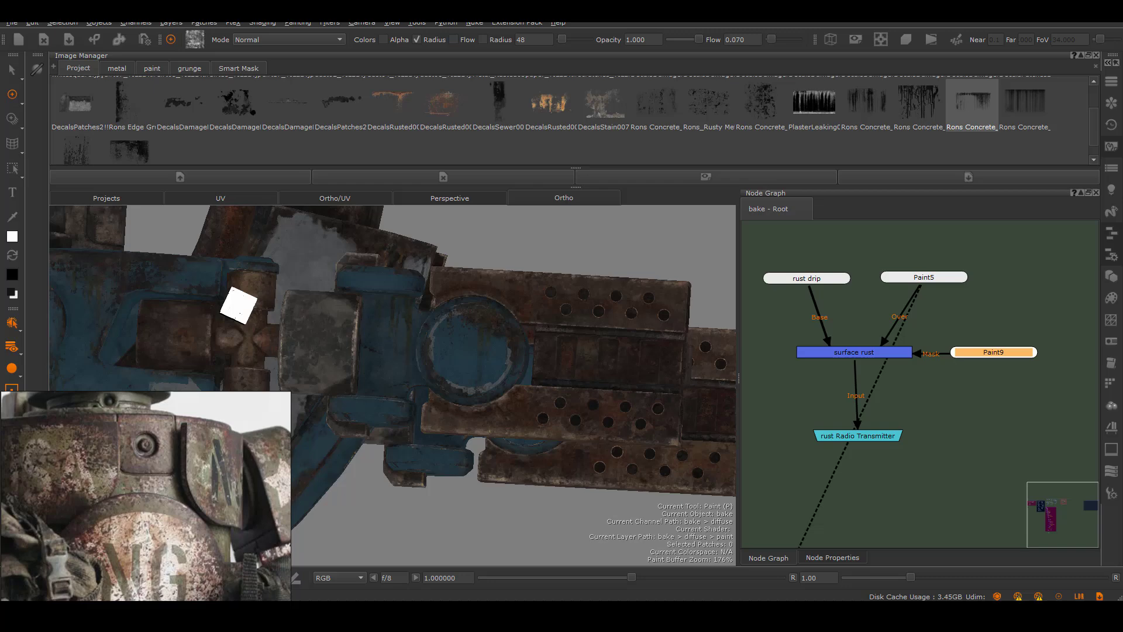
pyautogui.press('v')
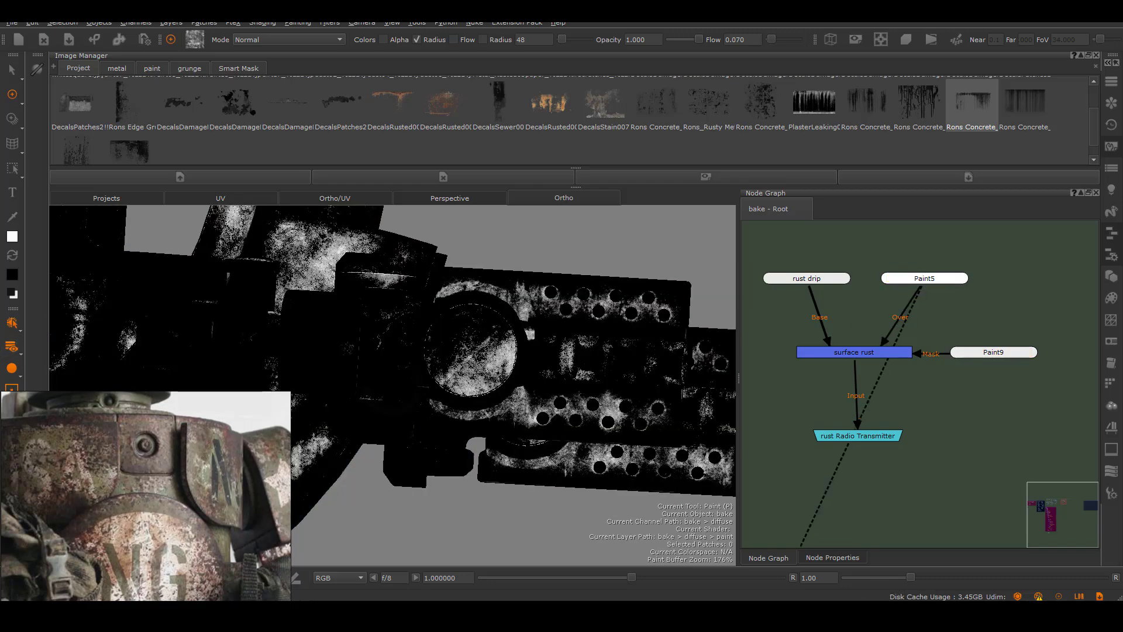
pyautogui.press('v')
pyautogui.keyDown('alt'); pyautogui.moveTo(502, 353); pyautogui.dragTo(514, 324, button='right'); pyautogui.keyUp('alt')
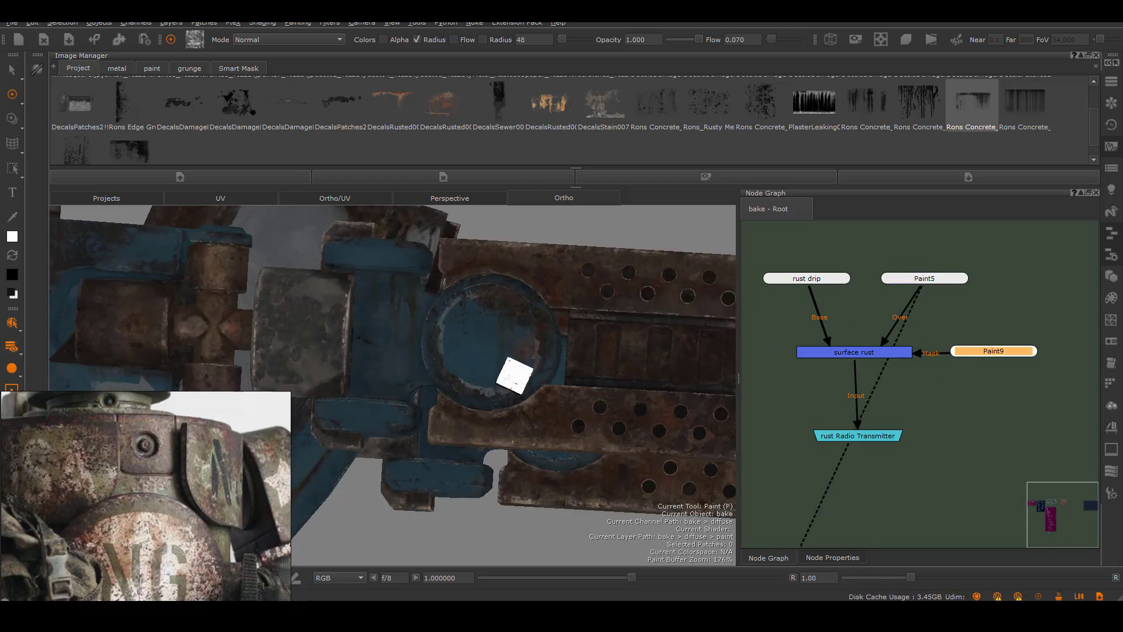
pyautogui.keyDown('alt'); pyautogui.moveTo(571, 355); pyautogui.dragTo(509, 360, button='right'); pyautogui.keyUp('alt')
pyautogui.keyDown('alt'); pyautogui.moveTo(509, 359); pyautogui.dragTo(562, 363); pyautogui.keyUp('alt')
# Step: Isolate the Paint5 texture in the viewer to examine the rust pattern around the arm's round cap
pyautogui.click(949, 284)
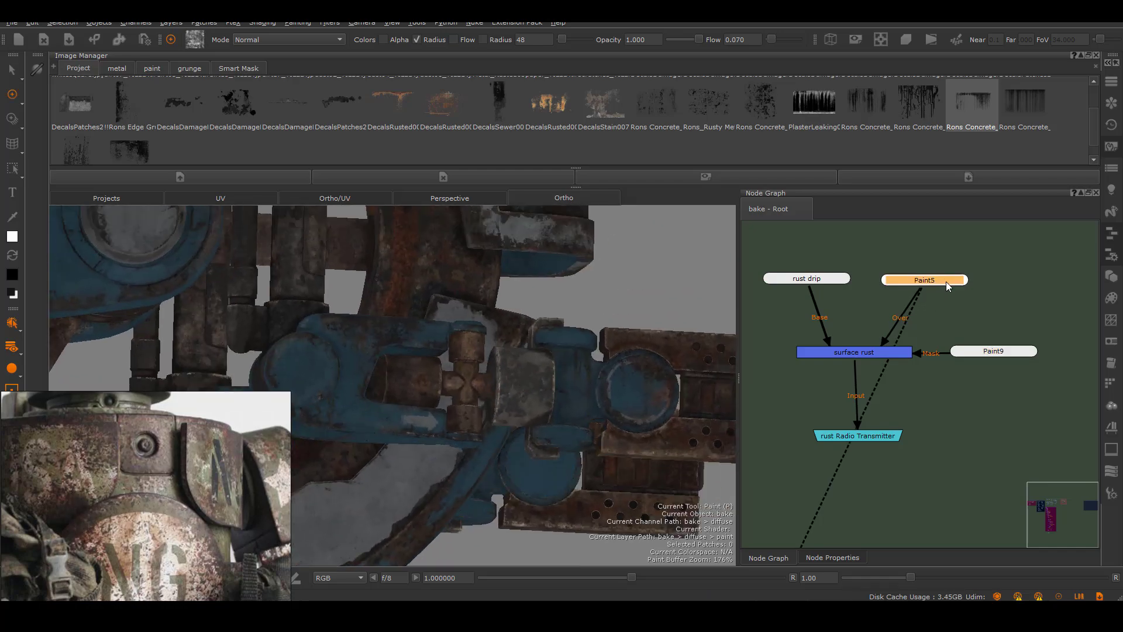
pyautogui.keyDown('alt'); pyautogui.moveTo(363, 316); pyautogui.dragTo(538, 351, button='middle'); pyautogui.keyUp('alt')
pyautogui.moveTo(591, 345)
pyautogui.keyDown('alt'); pyautogui.mouseDown(button='right')
pyautogui.moveTo(539, 344)
pyautogui.moveTo(576, 346)
pyautogui.mouseUp(button='right'); pyautogui.keyUp('alt')
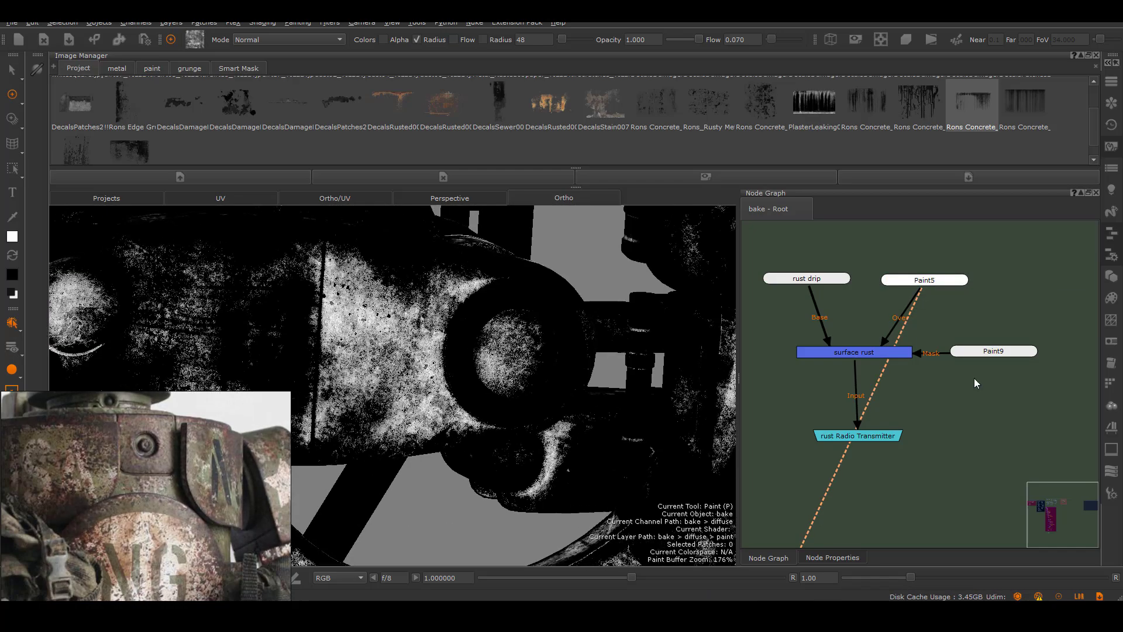
# Step: Select the Paint9 mask, show the full textured result again and inspect the blue arm and its round joint
pyautogui.click(992, 351)
pyautogui.keyDown('alt'); pyautogui.moveTo(504, 315); pyautogui.dragTo(569, 290, button='right'); pyautogui.keyUp('alt')
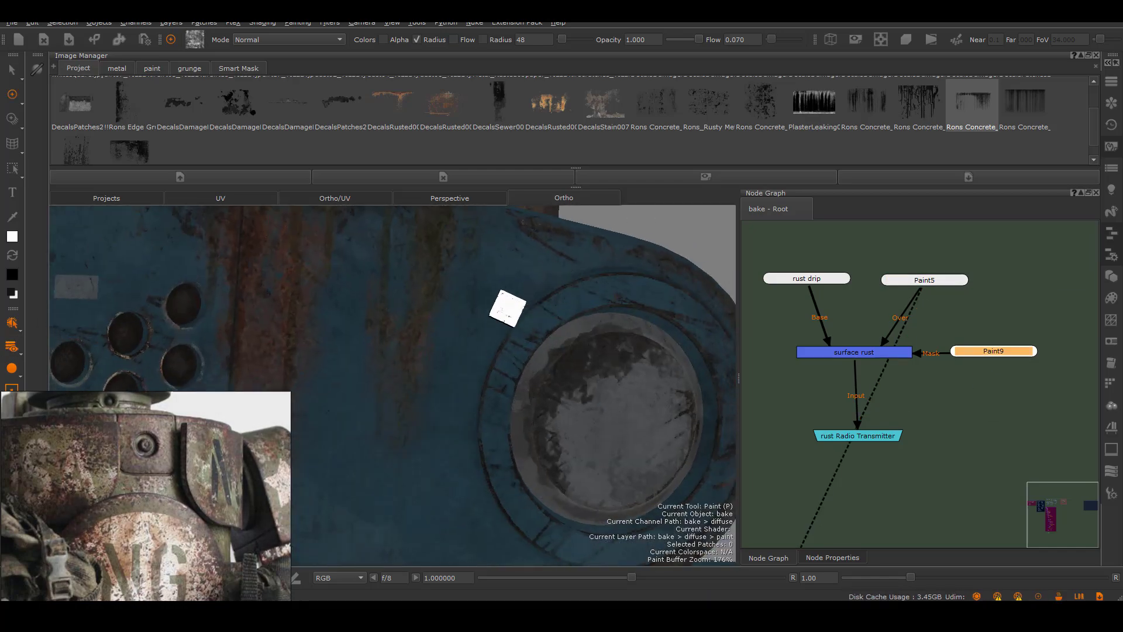
pyautogui.scroll(-2, 479, 349)
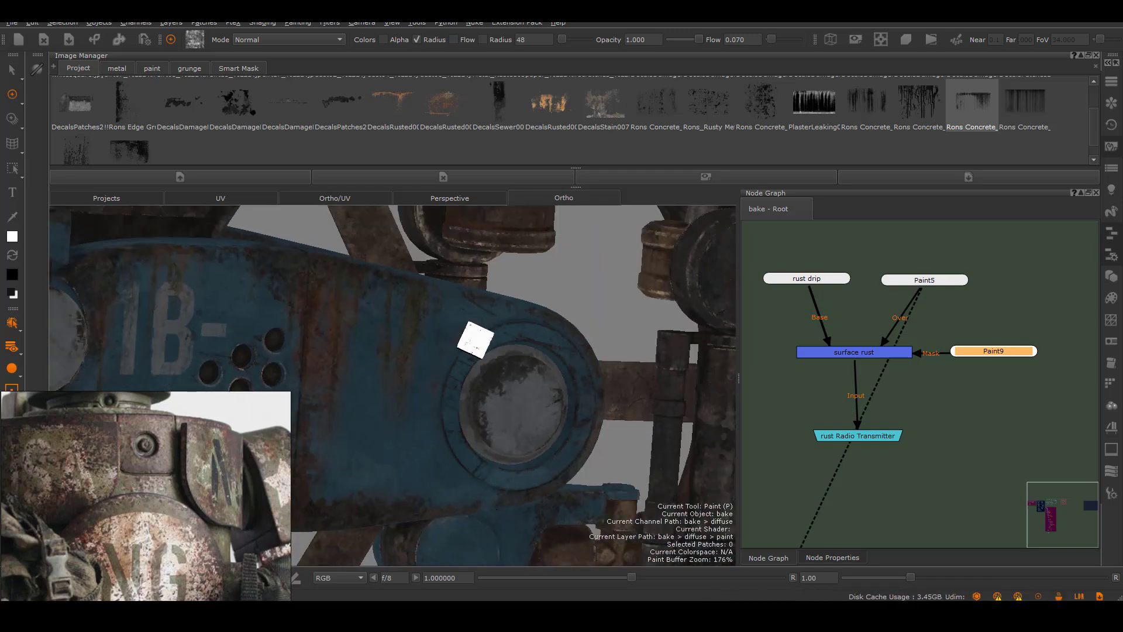
pyautogui.keyDown('alt'); pyautogui.moveTo(503, 495); pyautogui.dragTo(375, 444, button='right'); pyautogui.keyUp('alt')
pyautogui.keyDown('alt'); pyautogui.moveTo(374, 398); pyautogui.dragTo(503, 392); pyautogui.keyUp('alt')
pyautogui.keyDown('alt'); pyautogui.moveTo(316, 363); pyautogui.dragTo(392, 328, button='right'); pyautogui.keyUp('alt')
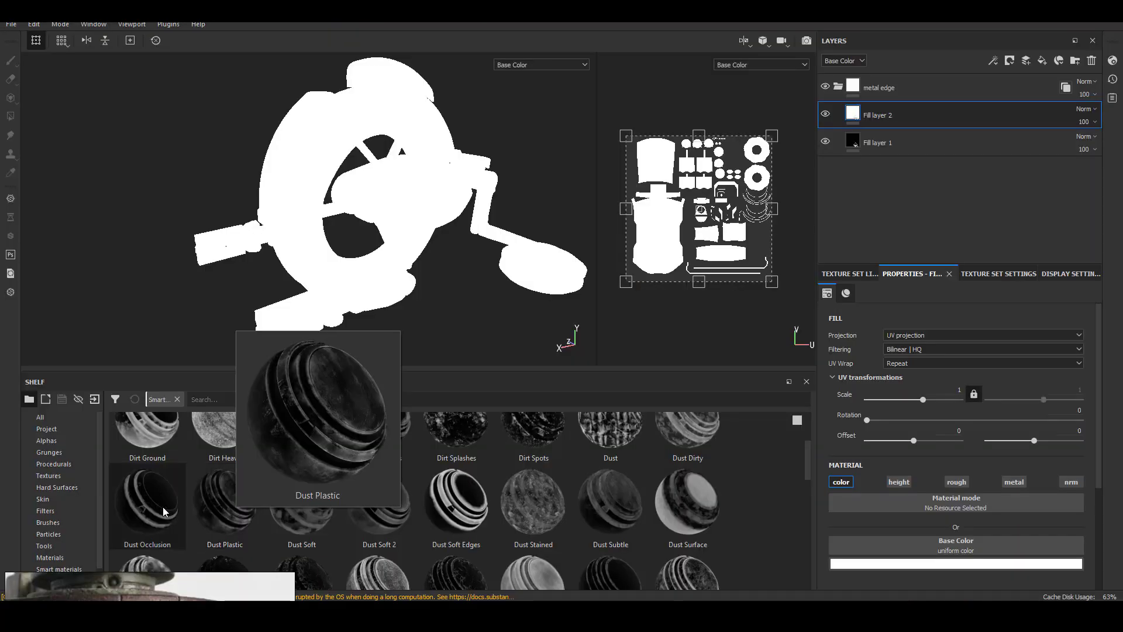
# Step: Apply the Dust Occlusion smart mask to Fill layer 2 and check the dirt on the model
pyautogui.moveTo(148, 503)
pyautogui.mouseDown()
pyautogui.moveTo(1003, 105)
pyautogui.moveTo(994, 117)
pyautogui.mouseUp()
pyautogui.keyDown('alt'); pyautogui.moveTo(382, 234); pyautogui.dragTo(351, 249); pyautogui.keyUp('alt')
pyautogui.keyDown('alt'); pyautogui.moveTo(351, 249); pyautogui.dragTo(397, 234, button='right'); pyautogui.keyUp('alt')
pyautogui.keyDown('alt'); pyautogui.moveTo(397, 234); pyautogui.dragTo(134, 301, button='middle'); pyautogui.keyUp('alt')
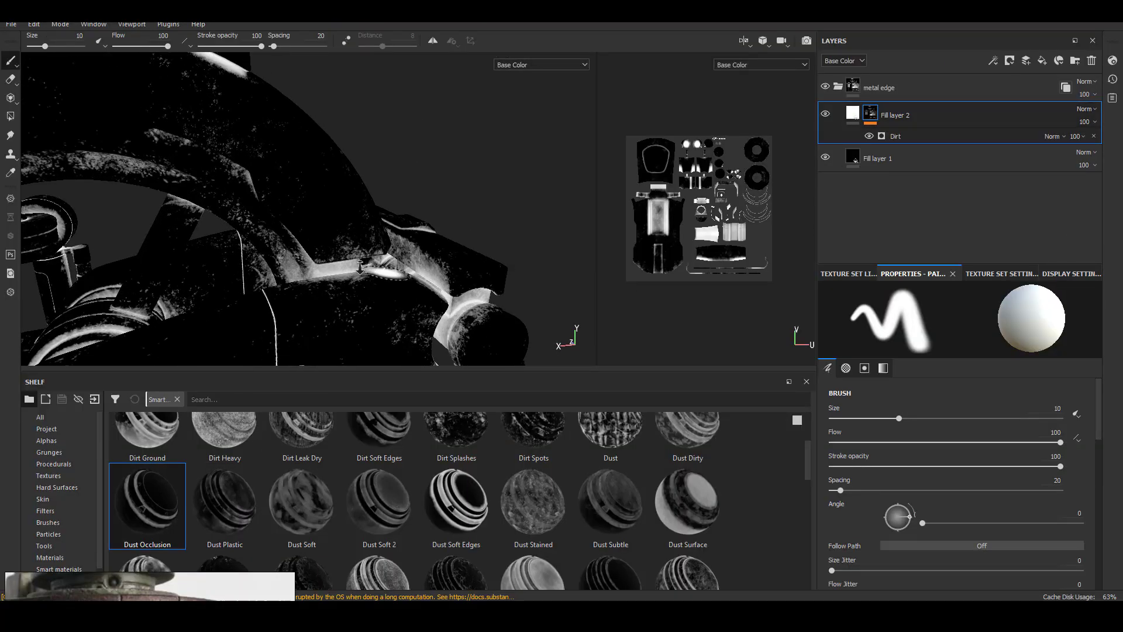
pyautogui.keyDown('alt'); pyautogui.moveTo(360, 267); pyautogui.dragTo(335, 228, button='right'); pyautogui.keyUp('alt')
pyautogui.keyDown('alt'); pyautogui.moveTo(336, 228); pyautogui.dragTo(351, 164); pyautogui.keyUp('alt')
# Step: Add the Dust Plastic smart mask to Fill layer 2 and set its Mask Editor's blend mode to Screen
pyautogui.moveTo(228, 506); pyautogui.dragTo(955, 118)
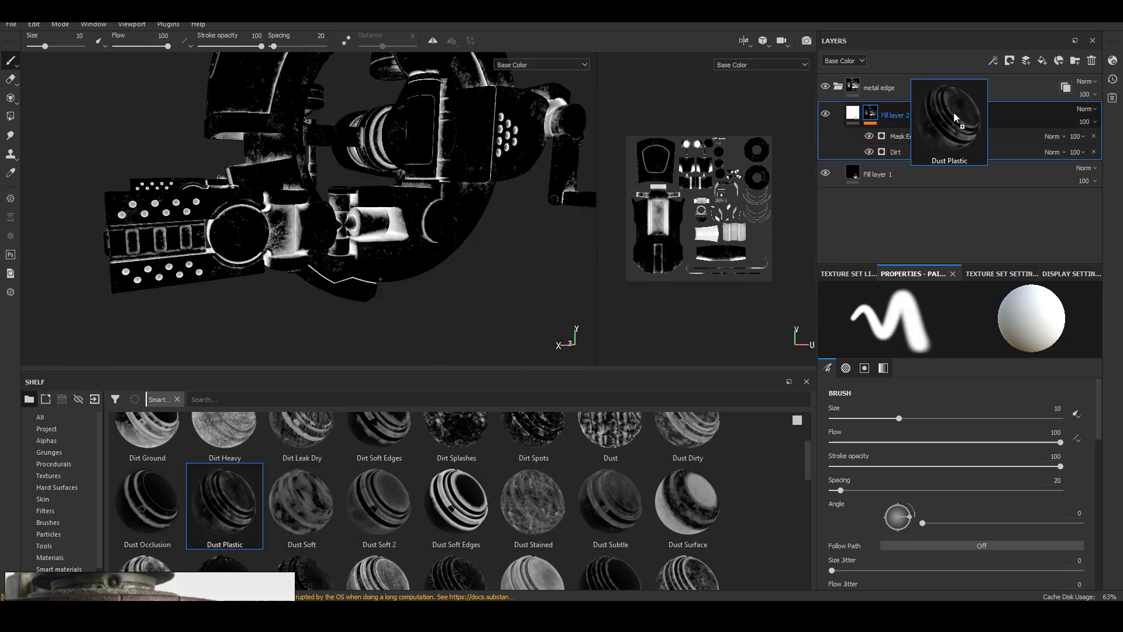
pyautogui.keyDown('alt'); pyautogui.moveTo(310, 199); pyautogui.dragTo(443, 306); pyautogui.keyUp('alt')
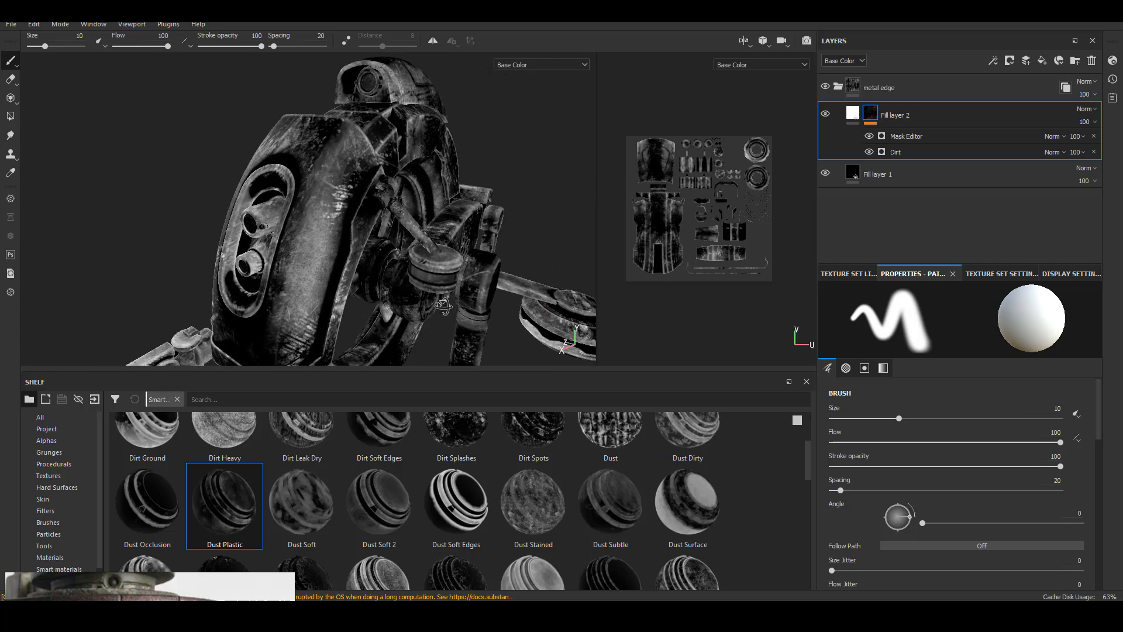
pyautogui.keyDown('alt'); pyautogui.moveTo(444, 306); pyautogui.dragTo(409, 263, button='right'); pyautogui.keyUp('alt')
pyautogui.keyDown('alt'); pyautogui.moveTo(410, 263); pyautogui.dragTo(374, 234); pyautogui.keyUp('alt')
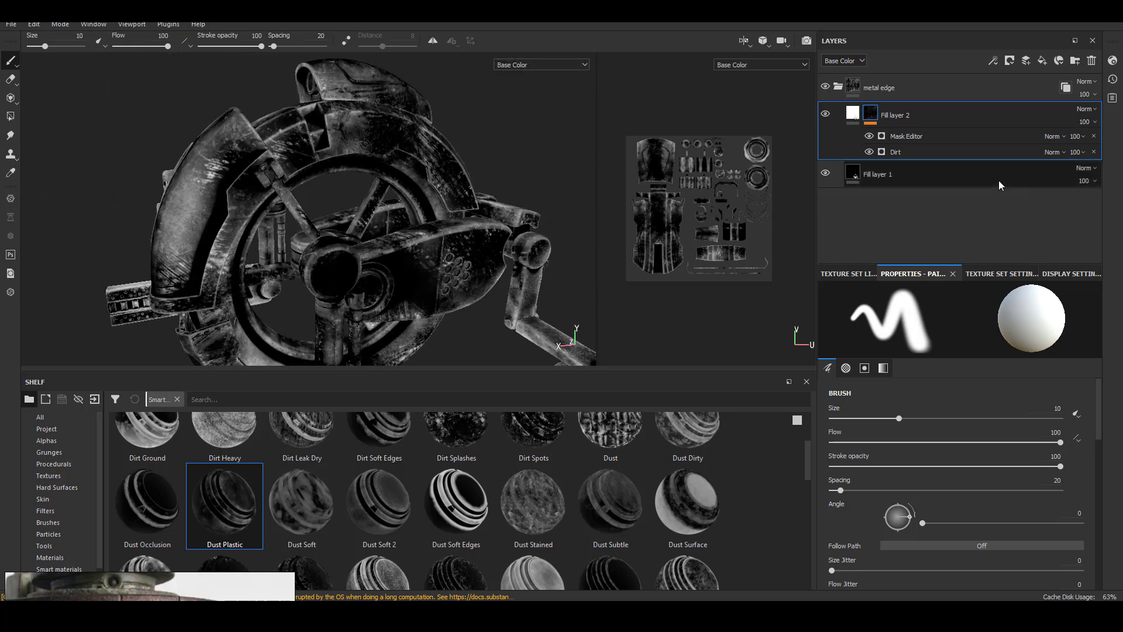
pyautogui.click(1053, 136)
pyautogui.click(1071, 324)
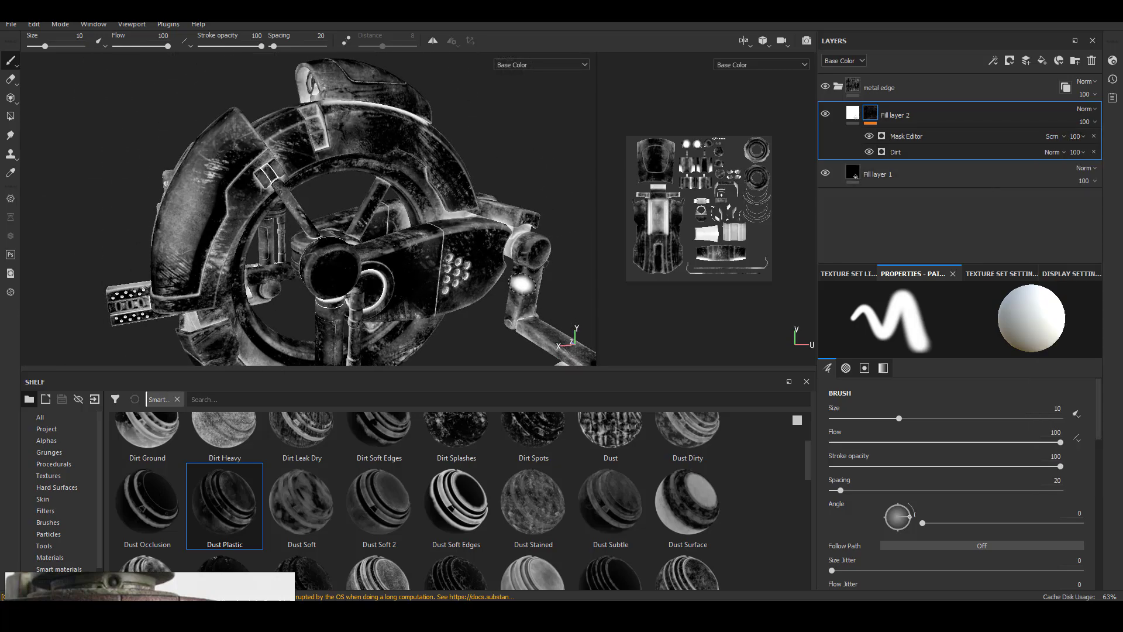
pyautogui.keyDown('alt'); pyautogui.moveTo(445, 225); pyautogui.dragTo(419, 219); pyautogui.keyUp('alt')
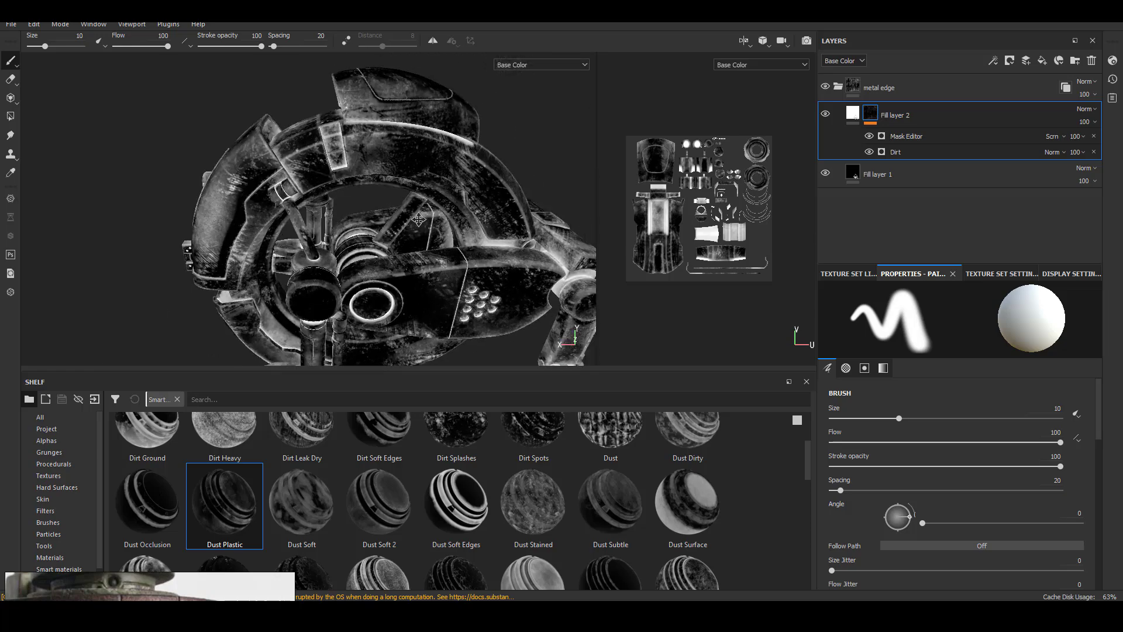
pyautogui.scroll(5, 419, 218)
# Step: Add a fill to Fill layer 2's mask, place it beneath the Dirt generator and make it fully black
pyautogui.rightClick(871, 113)
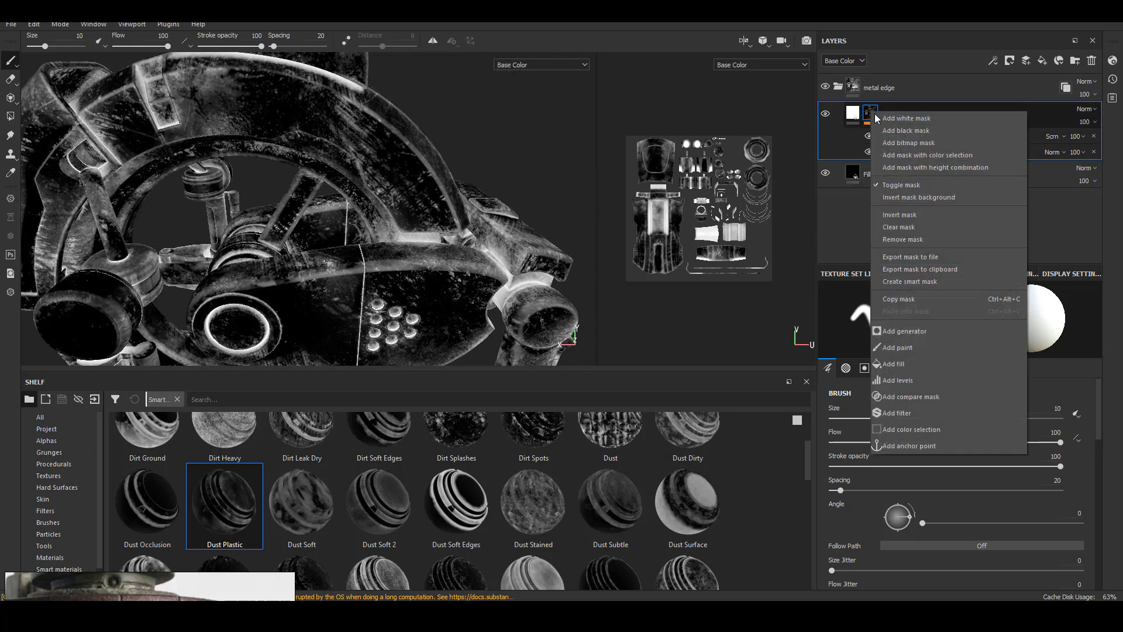
pyautogui.click(907, 363)
pyautogui.moveTo(906, 168); pyautogui.dragTo(919, 170)
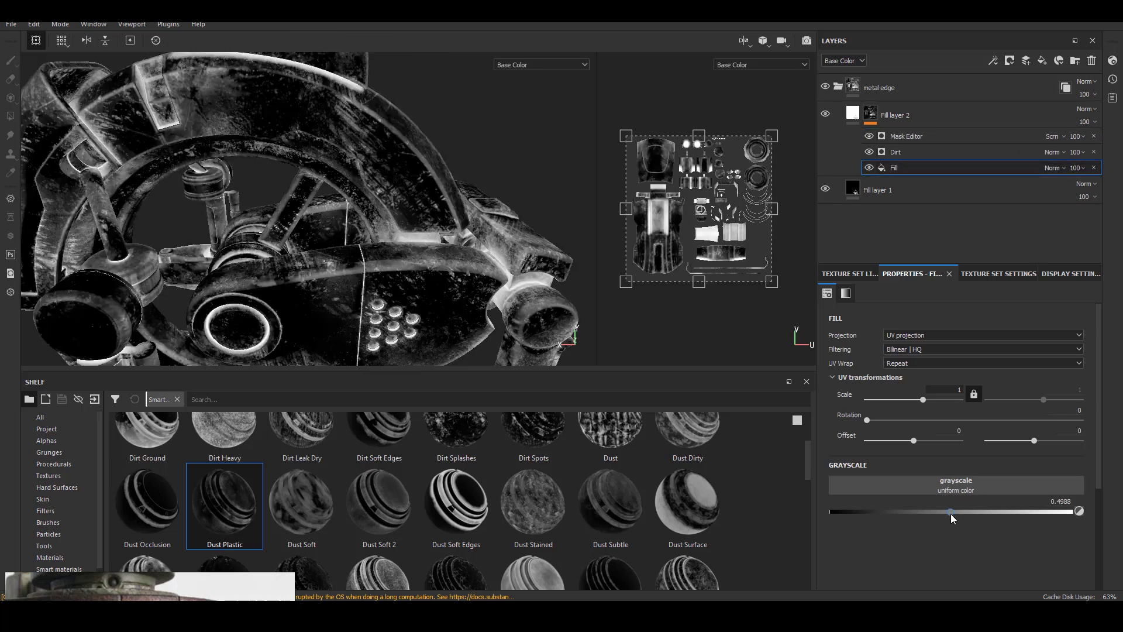
pyautogui.moveTo(950, 512); pyautogui.dragTo(797, 517)
# Step: Try the Dirt generator at 53 opacity in the Fill layer 2 mask
pyautogui.click(920, 153)
pyautogui.click(1076, 152)
pyautogui.moveTo(1118, 173); pyautogui.dragTo(1100, 180)
pyautogui.keyDown('alt'); pyautogui.moveTo(445, 193); pyautogui.dragTo(316, 199, button='right'); pyautogui.keyUp('alt')
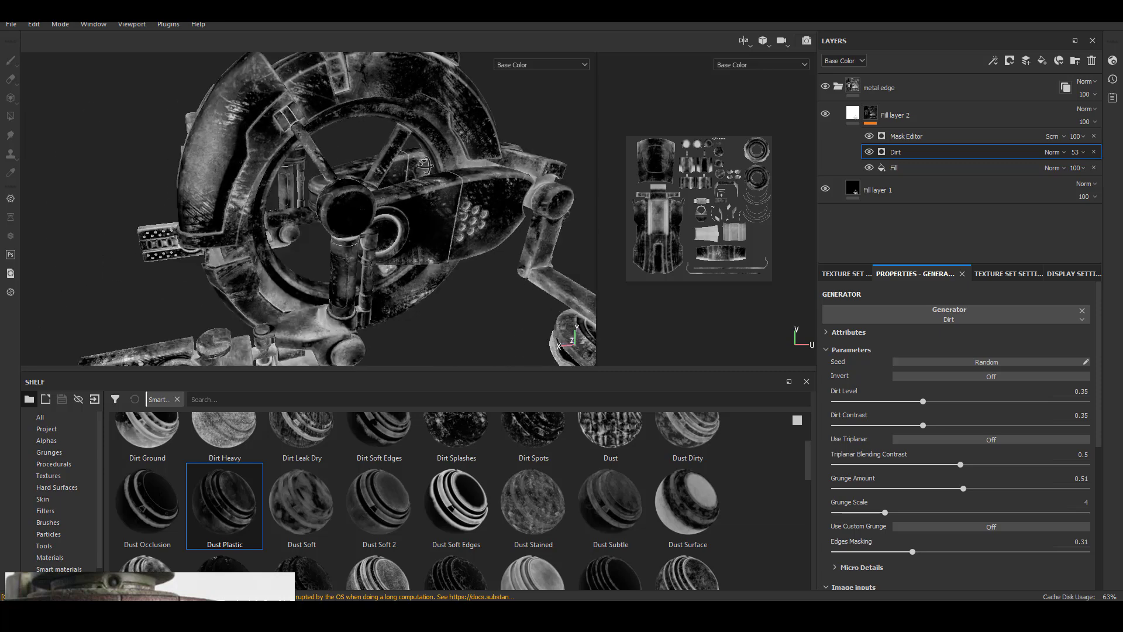
pyautogui.keyDown('alt'); pyautogui.moveTo(316, 199); pyautogui.dragTo(375, 201); pyautogui.keyUp('alt')
pyautogui.keyDown('alt'); pyautogui.moveTo(328, 202); pyautogui.dragTo(462, 202, button='right'); pyautogui.keyUp('alt')
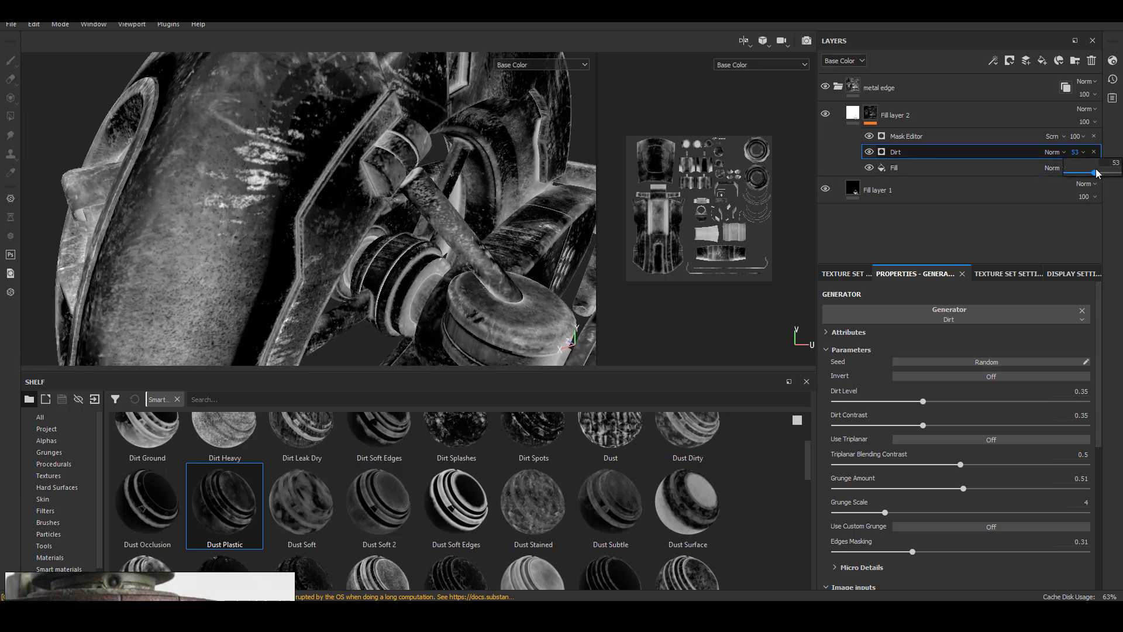
# Step: Add another fill to the mask above the Dirt generator and assign the Grunge Dirt texture to it
pyautogui.rightClick(872, 114)
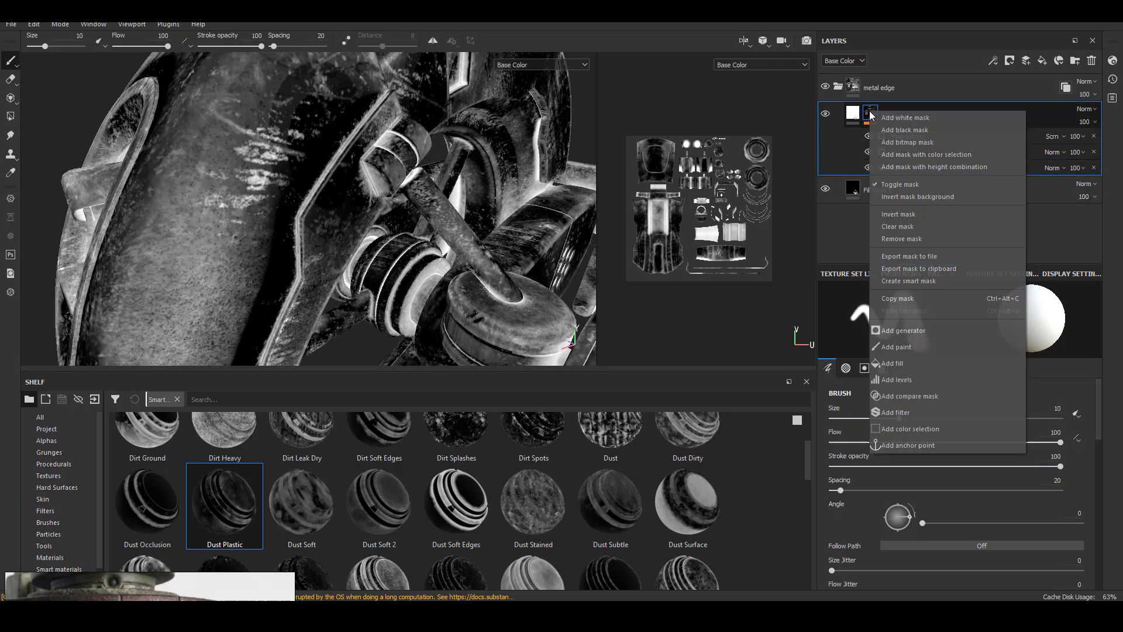
pyautogui.click(899, 362)
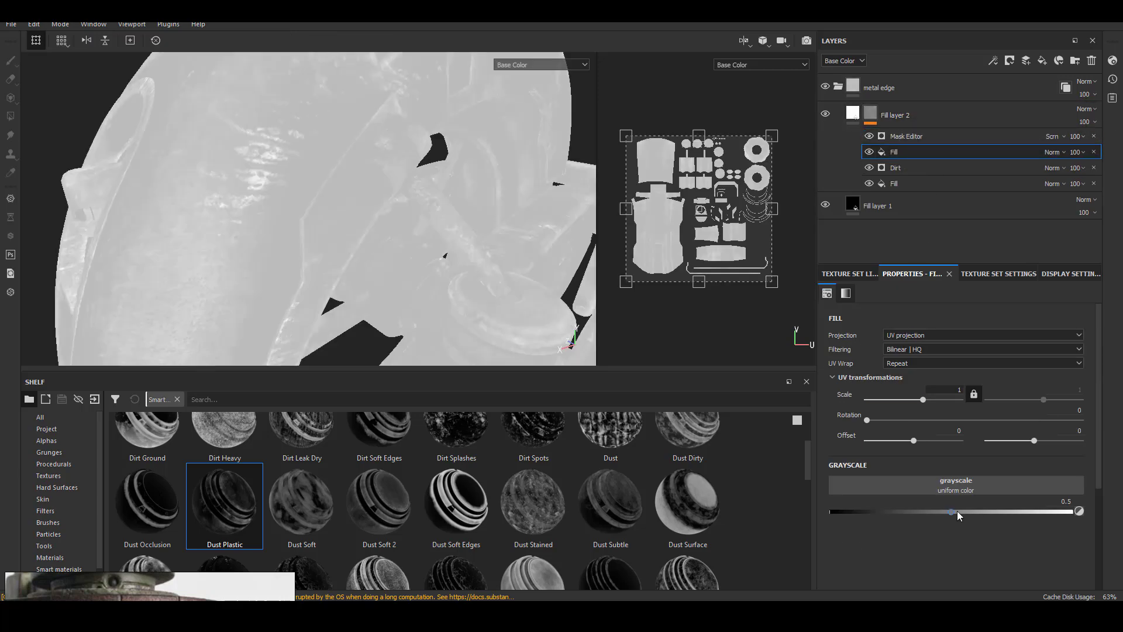
pyautogui.click(982, 481)
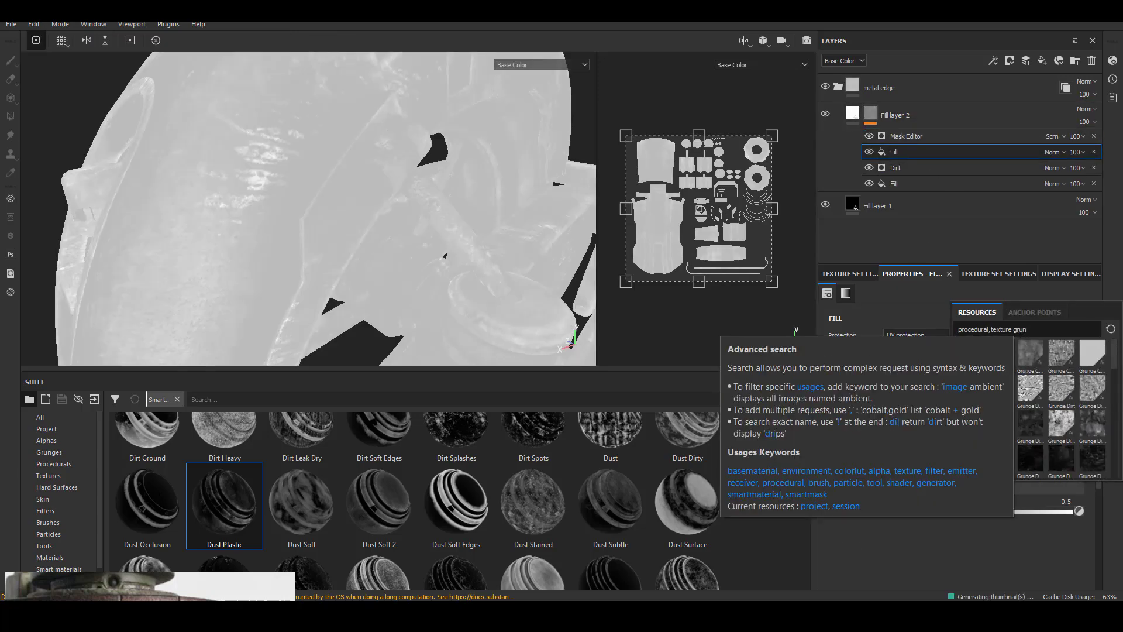
pyautogui.moveTo(1031, 425)
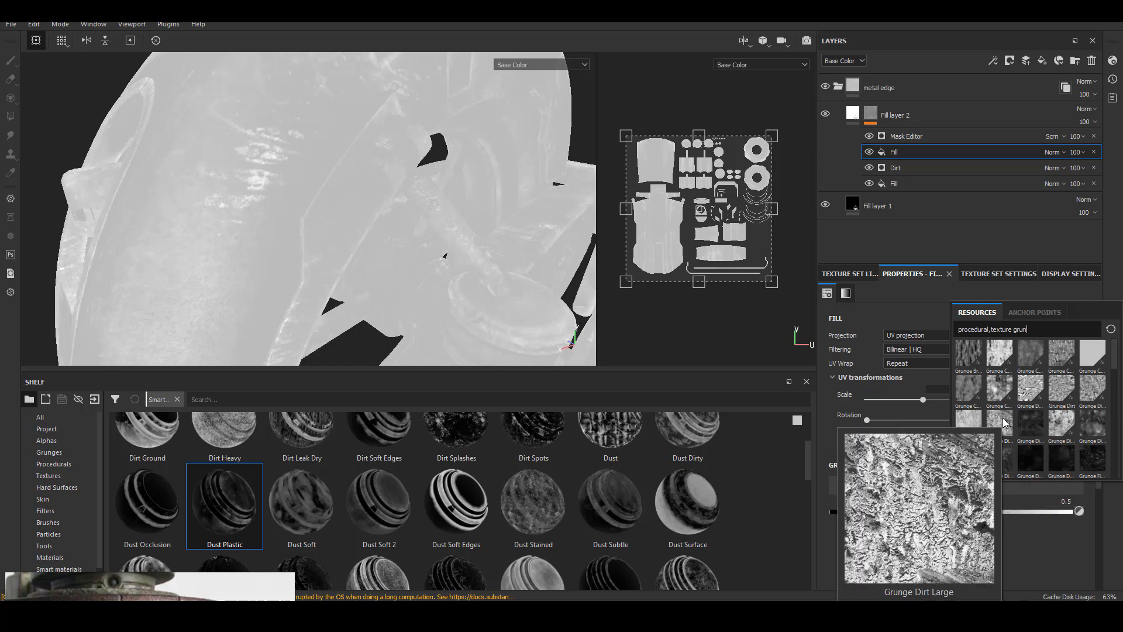
pyautogui.moveTo(964, 422)
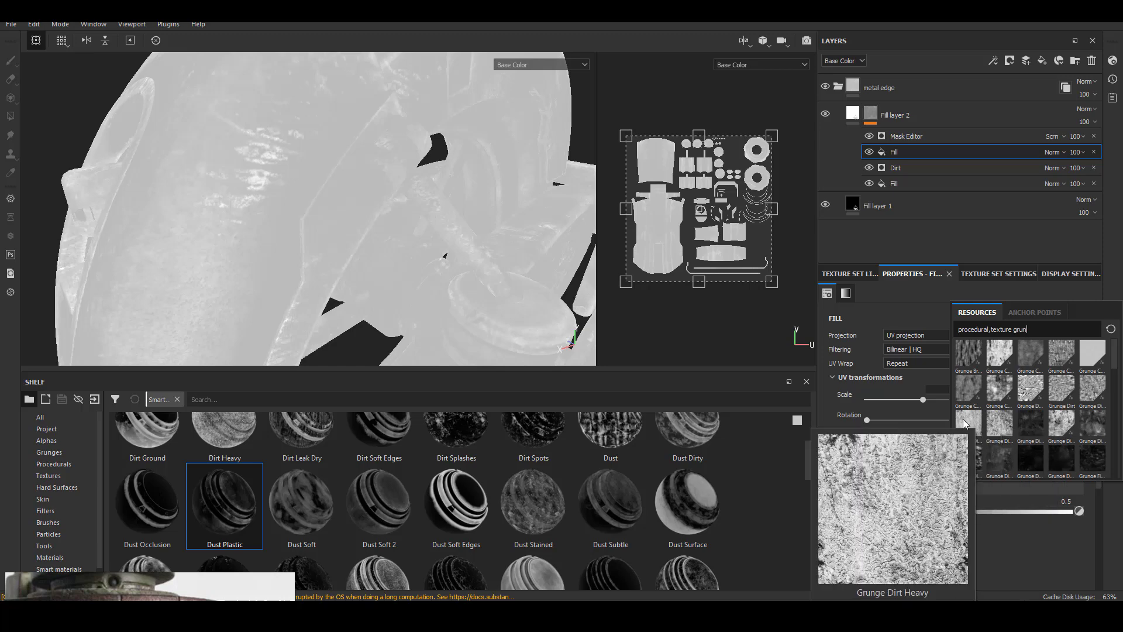
pyautogui.click(1061, 394)
# Step: Set the Grunge Dirt fill to tri-planar projection with a scale of 3
pyautogui.click(975, 336)
pyautogui.click(954, 362)
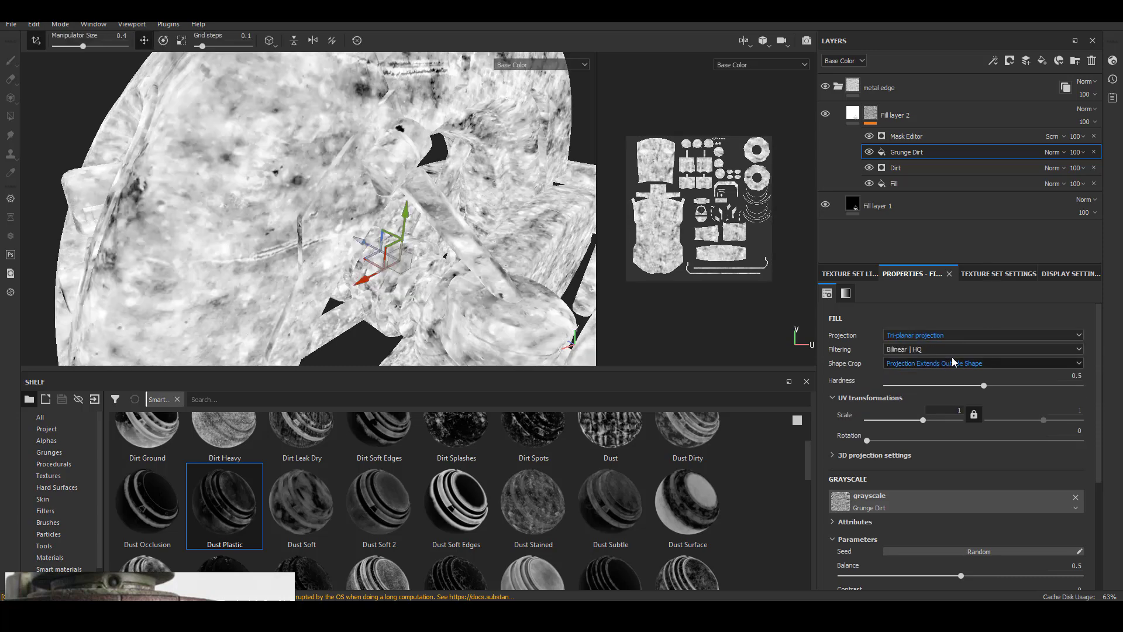
pyautogui.click(960, 410)
pyautogui.write('2')
pyautogui.press('Return')
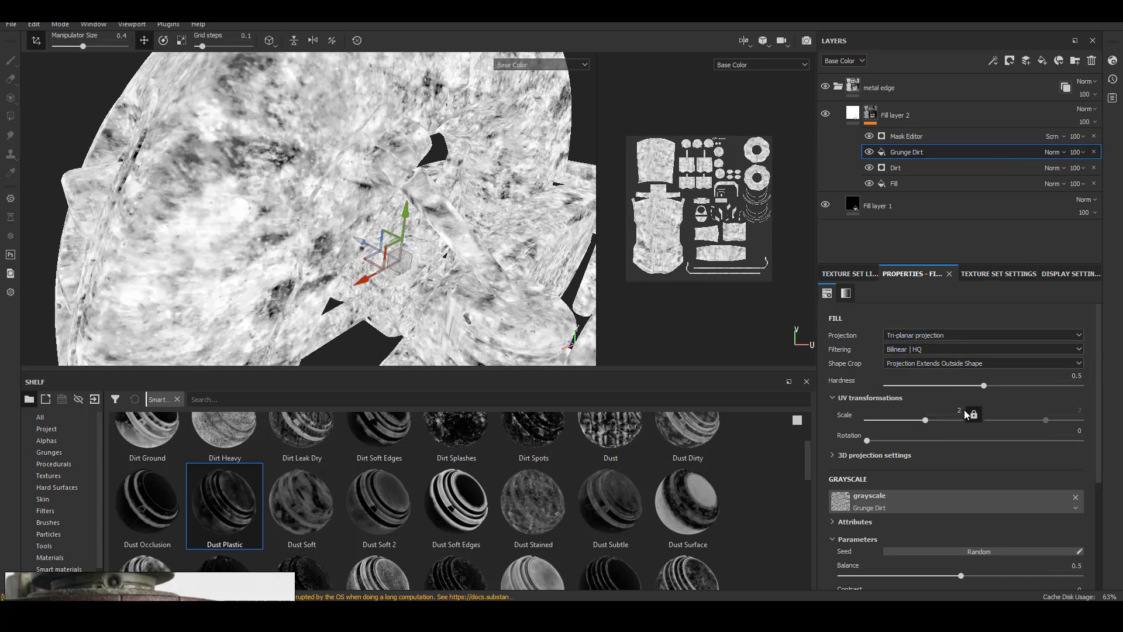
pyautogui.press('Return')
# Step: Set the Grunge Dirt fill's blend mode to Multiply and check the result on the model's upper body
pyautogui.click(1053, 152)
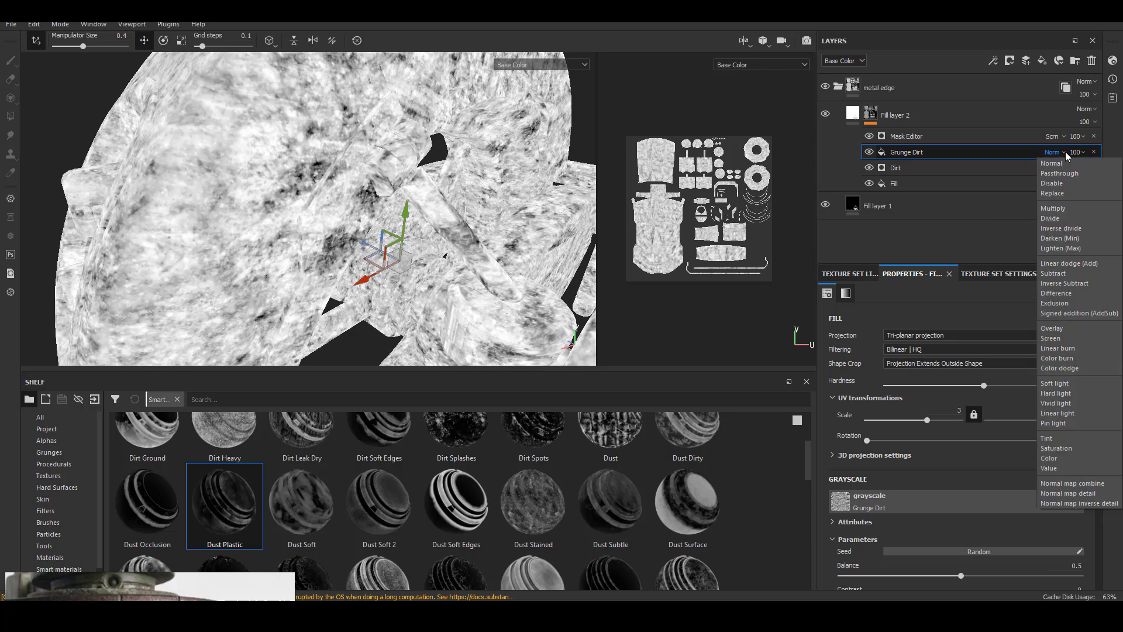
pyautogui.click(1070, 209)
pyautogui.keyDown('alt'); pyautogui.moveTo(454, 246); pyautogui.dragTo(429, 175, button='right'); pyautogui.keyUp('alt')
pyautogui.keyDown('alt'); pyautogui.moveTo(429, 175); pyautogui.dragTo(472, 251, button='middle'); pyautogui.keyUp('alt')
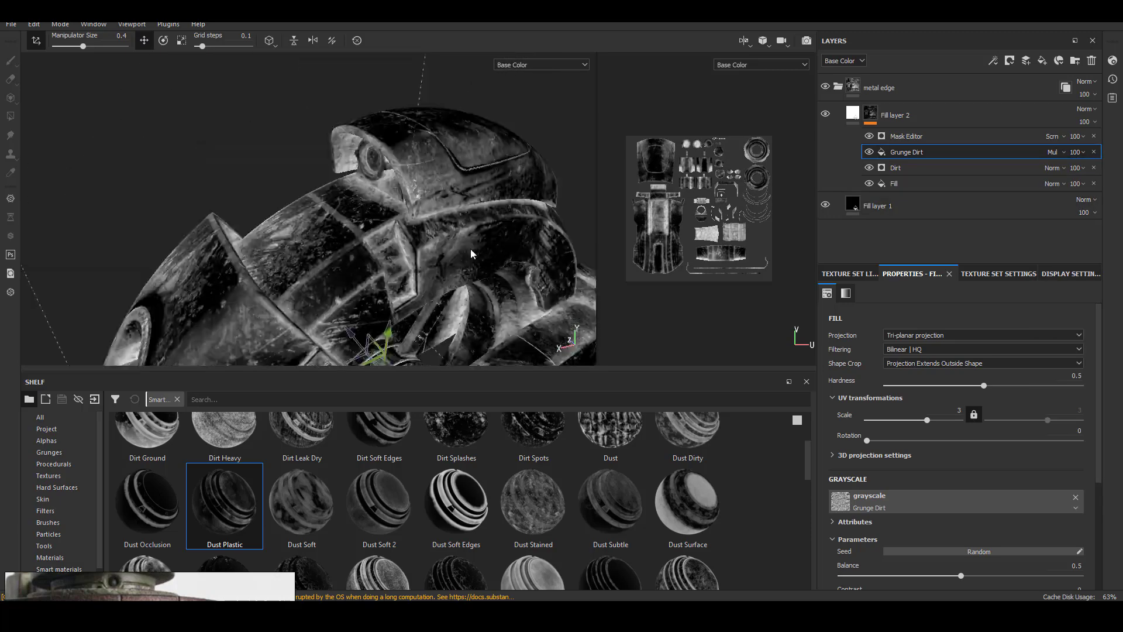
pyautogui.keyDown('alt'); pyautogui.moveTo(471, 251); pyautogui.dragTo(522, 253, button='right'); pyautogui.keyUp('alt')
# Step: Compare the mask with and without the Grunge Dirt fill and examine the body, legs and foot
pyautogui.click(869, 152)
pyautogui.click(869, 152)
pyautogui.click(869, 153)
pyautogui.click(870, 152)
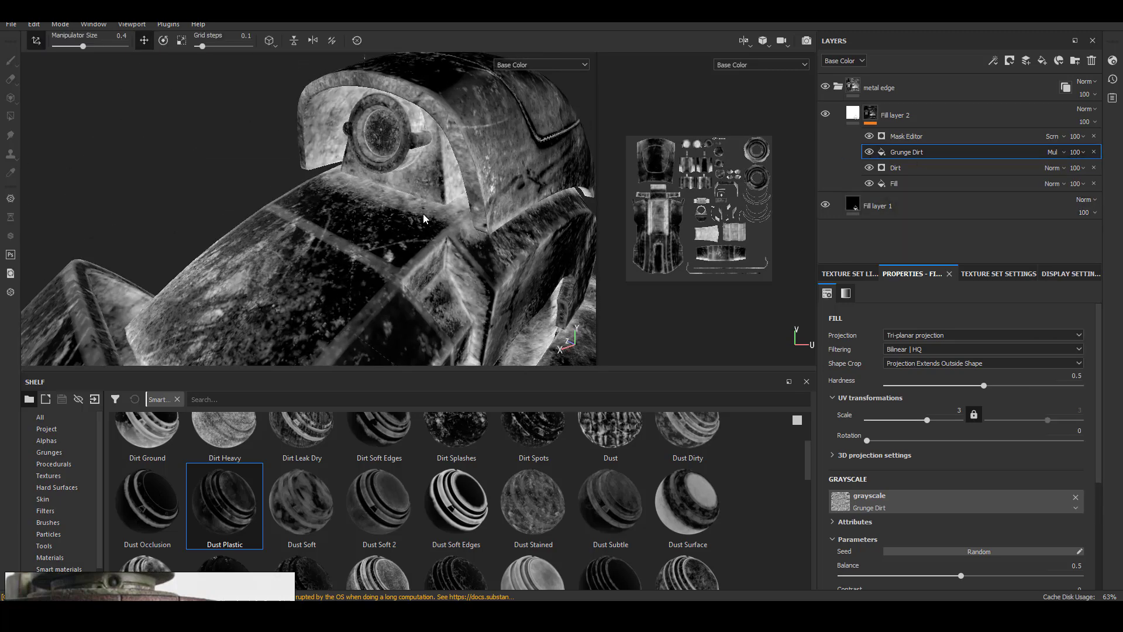
pyautogui.keyDown('alt'); pyautogui.moveTo(423, 216); pyautogui.dragTo(377, 304, button='right'); pyautogui.keyUp('alt')
pyautogui.keyDown('alt'); pyautogui.moveTo(377, 304); pyautogui.dragTo(380, 217, button='middle'); pyautogui.keyUp('alt')
pyautogui.keyDown('alt'); pyautogui.moveTo(380, 217); pyautogui.dragTo(392, 199); pyautogui.keyUp('alt')
pyautogui.keyDown('alt'); pyautogui.moveTo(392, 199); pyautogui.dragTo(436, 201, button='right'); pyautogui.keyUp('alt')
pyautogui.keyDown('alt'); pyautogui.moveTo(435, 202); pyautogui.dragTo(430, 229); pyautogui.keyUp('alt')
pyautogui.keyDown('alt'); pyautogui.moveTo(430, 228); pyautogui.dragTo(424, 120, button='middle'); pyautogui.keyUp('alt')
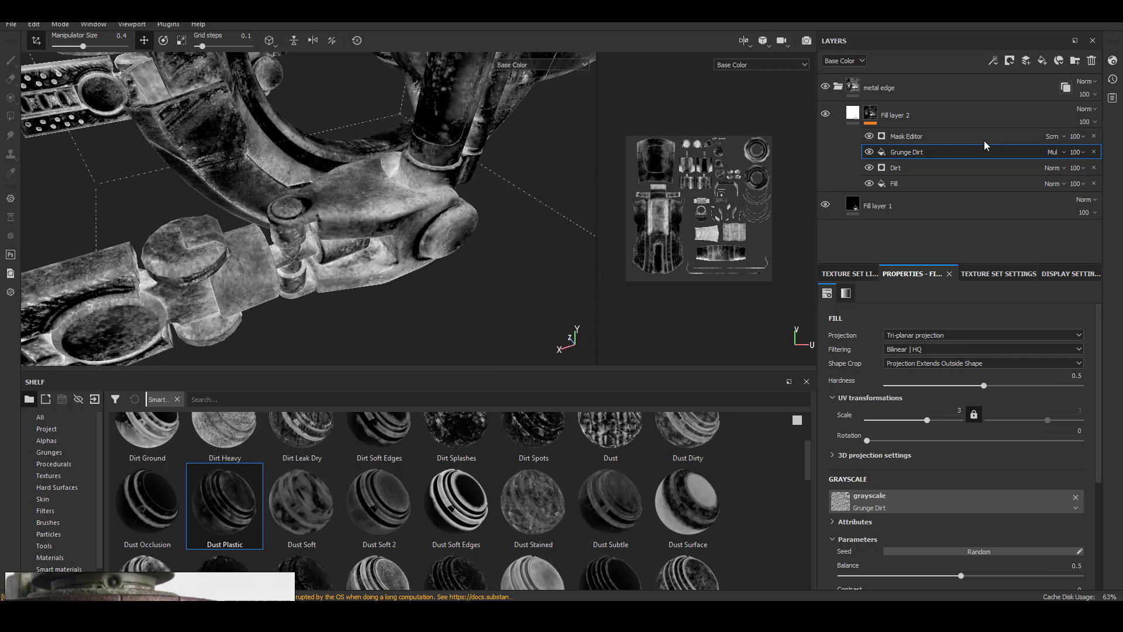
# Step: Move the Grunge Dirt fill above the Mask Editor in the mask's effect stack
pyautogui.moveTo(933, 152); pyautogui.dragTo(935, 132)
pyautogui.keyDown('alt'); pyautogui.moveTo(496, 166); pyautogui.dragTo(410, 194, button='right'); pyautogui.keyUp('alt')
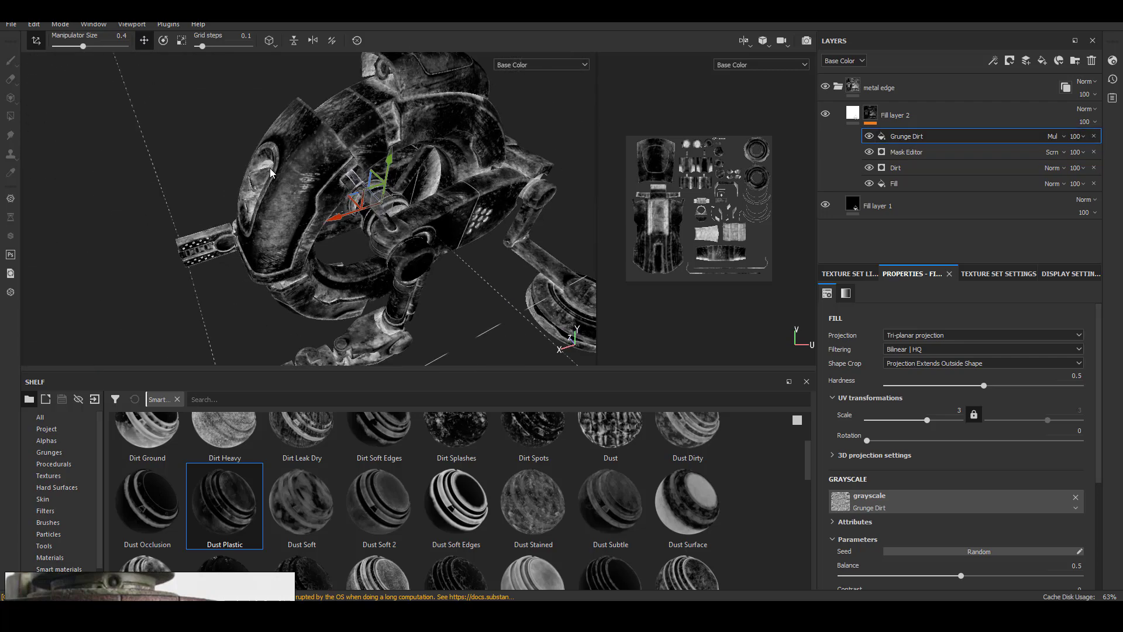
pyautogui.keyDown('alt'); pyautogui.moveTo(409, 193); pyautogui.dragTo(383, 240, button='middle'); pyautogui.keyUp('alt')
pyautogui.keyDown('alt'); pyautogui.moveTo(383, 240); pyautogui.dragTo(436, 231, button='right'); pyautogui.keyUp('alt')
# Step: Toggle the Grunge Dirt fill's visibility to compare its effect on the whole dust mask
pyautogui.click(869, 137)
pyautogui.click(869, 137)
pyautogui.click(870, 137)
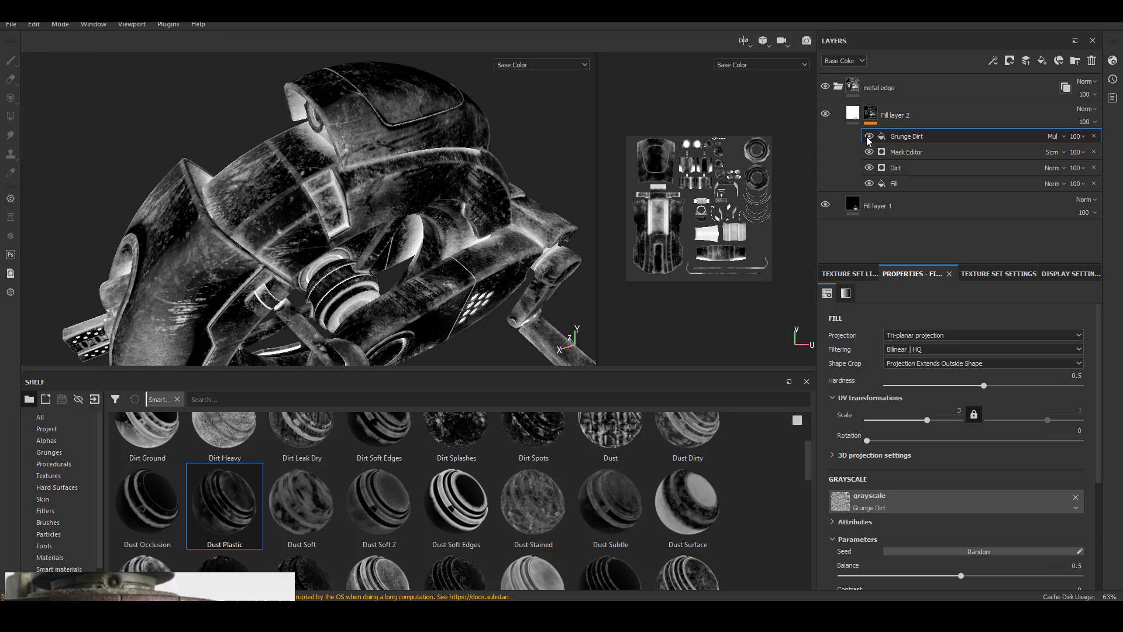
pyautogui.click(869, 137)
pyautogui.click(869, 137)
pyautogui.click(869, 137)
pyautogui.keyDown('alt'); pyautogui.moveTo(436, 301); pyautogui.dragTo(398, 324, button='right'); pyautogui.keyUp('alt')
pyautogui.keyDown('alt'); pyautogui.moveTo(397, 325); pyautogui.dragTo(458, 237, button='middle'); pyautogui.keyUp('alt')
pyautogui.keyDown('alt'); pyautogui.moveTo(457, 237); pyautogui.dragTo(53, 128, button='right'); pyautogui.keyUp('alt')
pyautogui.keyDown('alt'); pyautogui.moveTo(527, 219); pyautogui.dragTo(443, 239); pyautogui.keyUp('alt')
# Step: Create a new folder named dust inside the substance folder in File Explorer and open it
pyautogui.click(532, 617)
pyautogui.hotkey('alt', 'Up')
pyautogui.rightClick(421, 193)
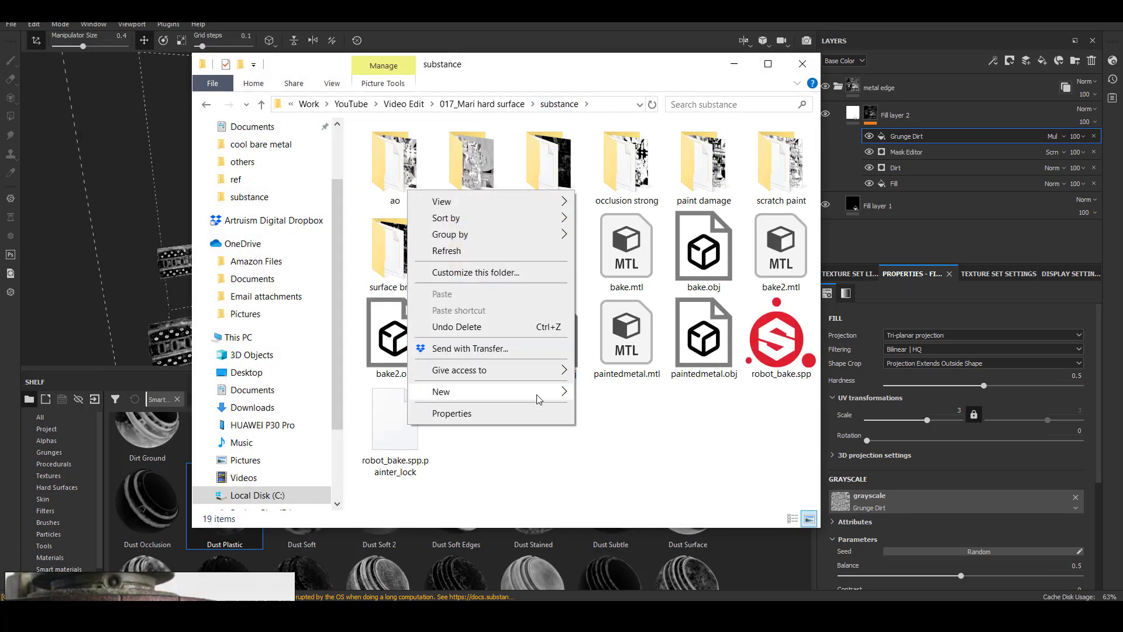
pyautogui.moveTo(444, 391)
pyautogui.click(626, 399)
pyautogui.write('dust')
pyautogui.press('Return')
pyautogui.doubleClick(548, 152)
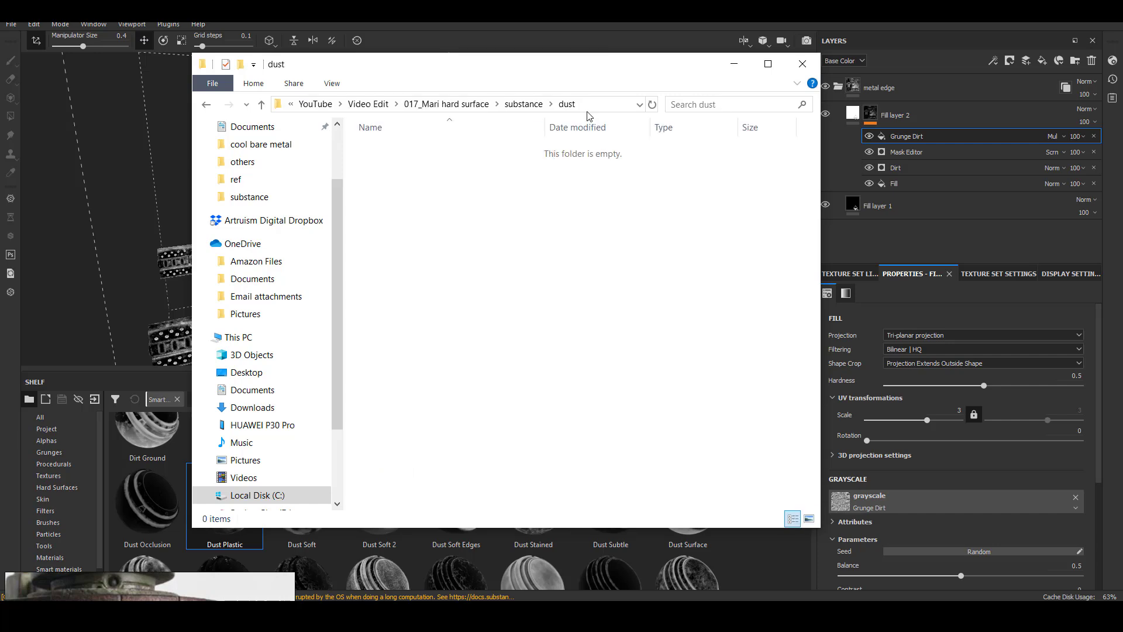
# Step: Copy the dust folder's path, then open the texture export settings and review the export configuration
pyautogui.click(598, 106)
pyautogui.click(734, 64)
pyautogui.click(11, 25)
pyautogui.click(89, 229)
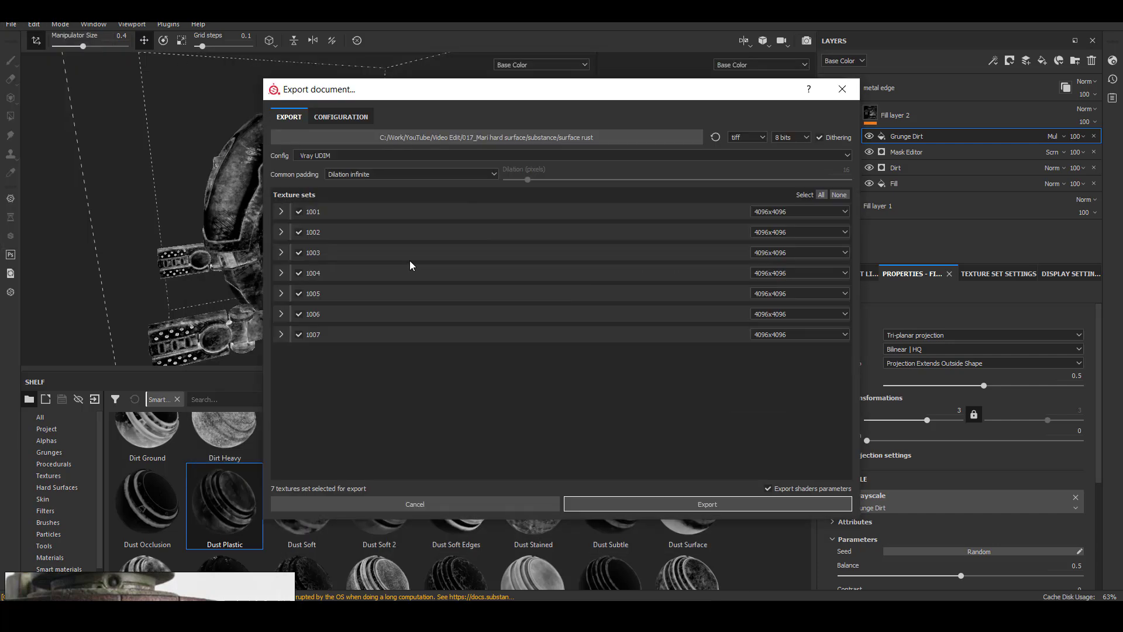
pyautogui.click(341, 117)
pyautogui.click(325, 474)
pyautogui.click(289, 116)
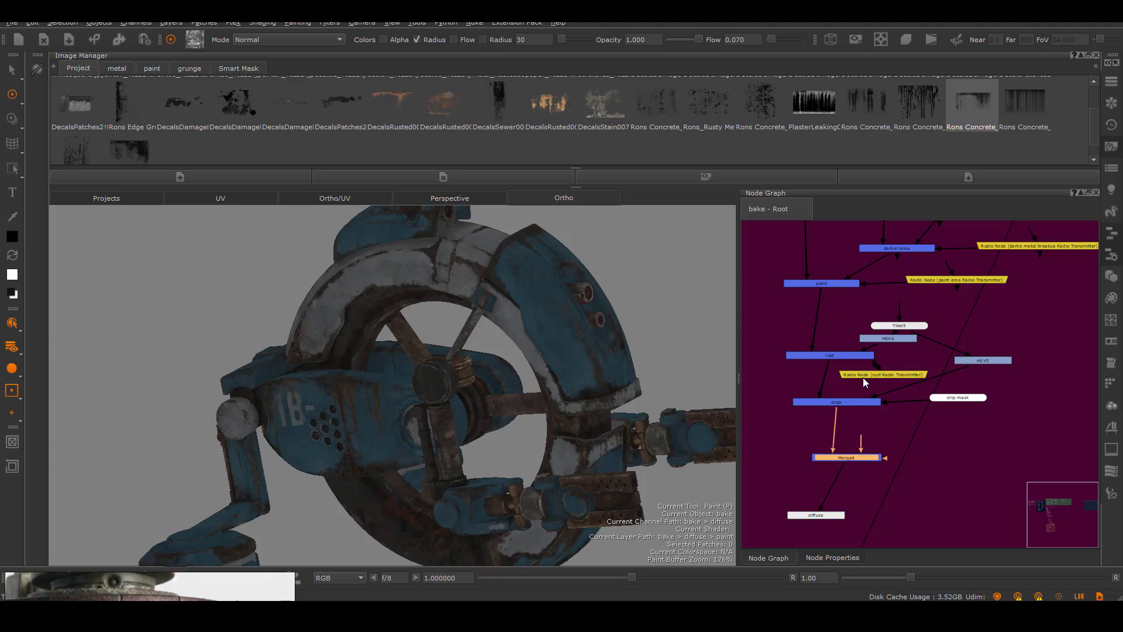
# Step: Rename the new merge node above diffuse as dust and add a Tiled node feeding it
pyautogui.doubleClick(863, 458)
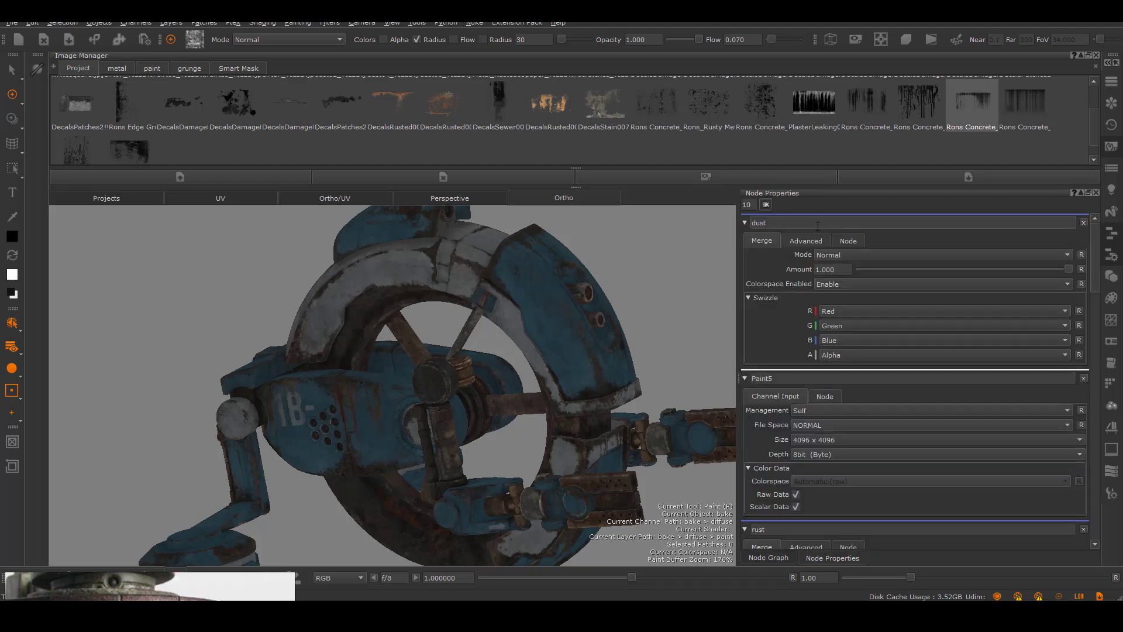
pyautogui.click(768, 558)
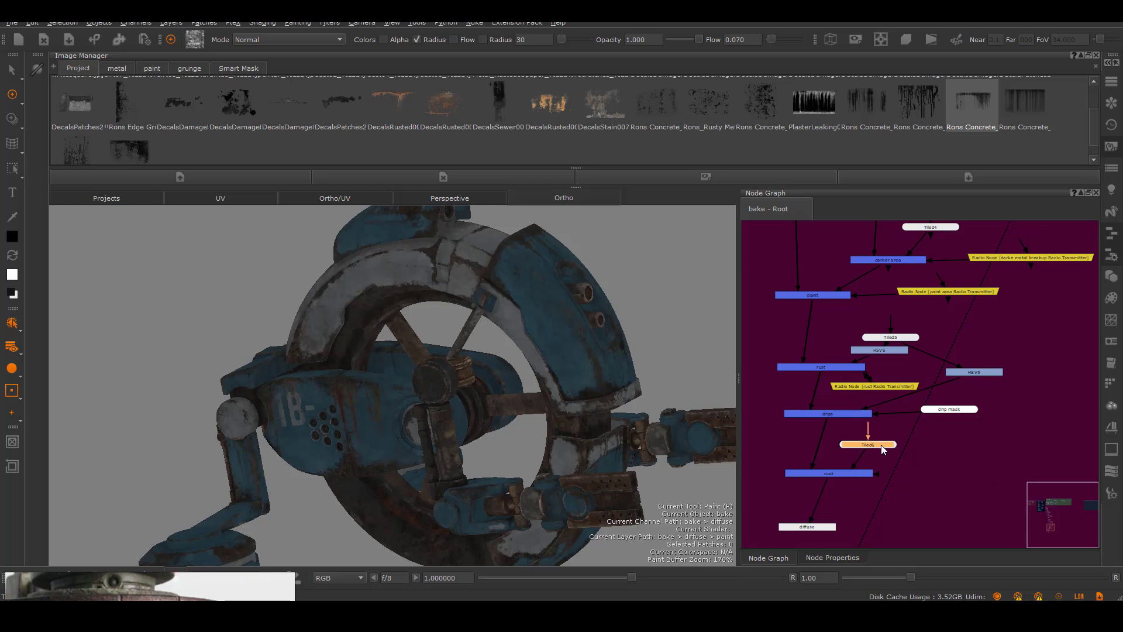
# Step: Preview the tjsiegin_4K_Alb grunge image and assign it as the Tiled6 node's tile image
pyautogui.doubleClick(865, 439)
pyautogui.click(190, 67)
pyautogui.doubleClick(408, 114)
pyautogui.click(778, 127)
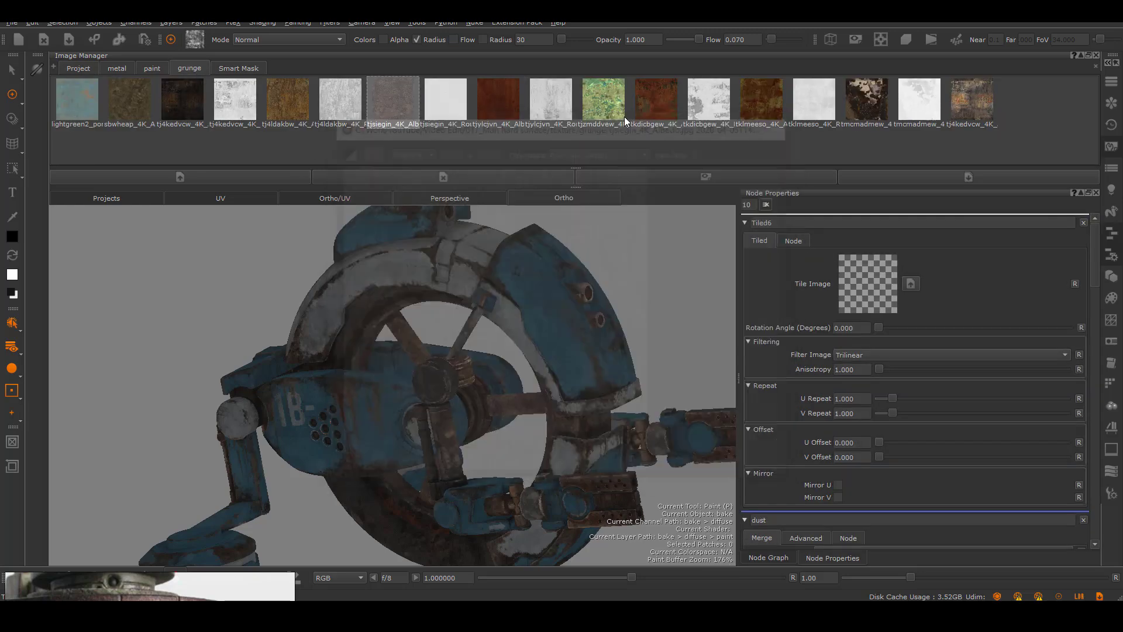
pyautogui.moveTo(398, 98); pyautogui.dragTo(887, 285)
# Step: Set the Tiled6 node's U and V Repeat to 6 and inspect the texture scale on the wheel
pyautogui.moveTo(864, 401); pyautogui.dragTo(810, 400)
pyautogui.write('6')
pyautogui.press('Tab')
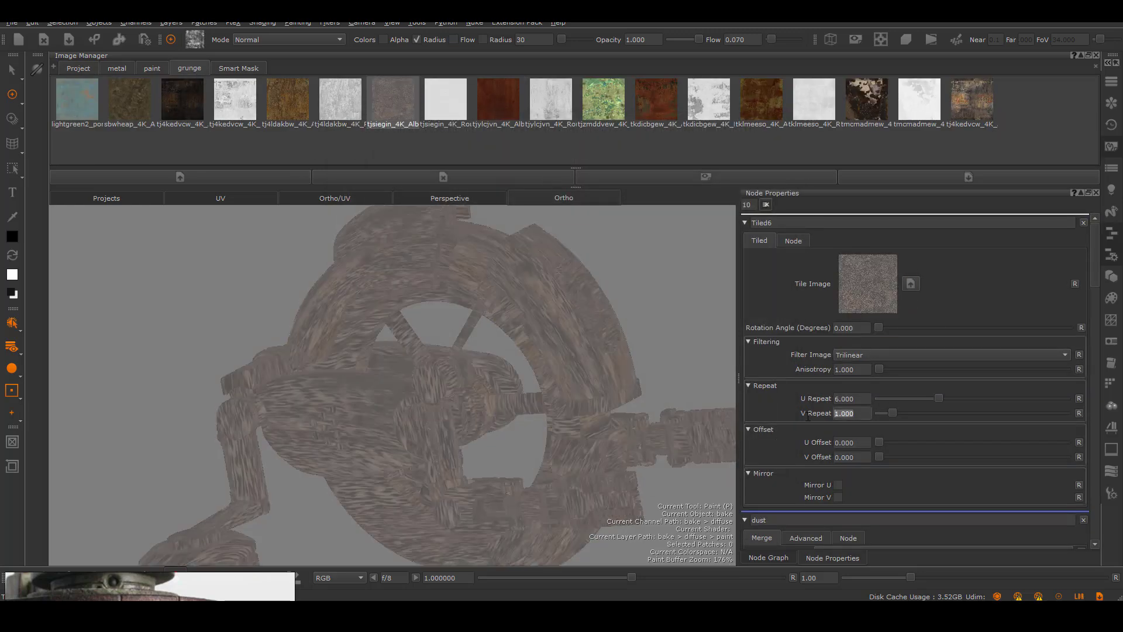
pyautogui.write('6')
pyautogui.press('Return')
pyautogui.scroll(5, 562, 351)
pyautogui.keyDown('alt'); pyautogui.moveTo(541, 327); pyautogui.dragTo(448, 439, button='middle'); pyautogui.keyUp('alt')
# Step: Set the Tiled6 node's U and V Repeat to 7 and check the texture scale on the wheel
pyautogui.write('7')
pyautogui.press('Tab')
pyautogui.write('7')
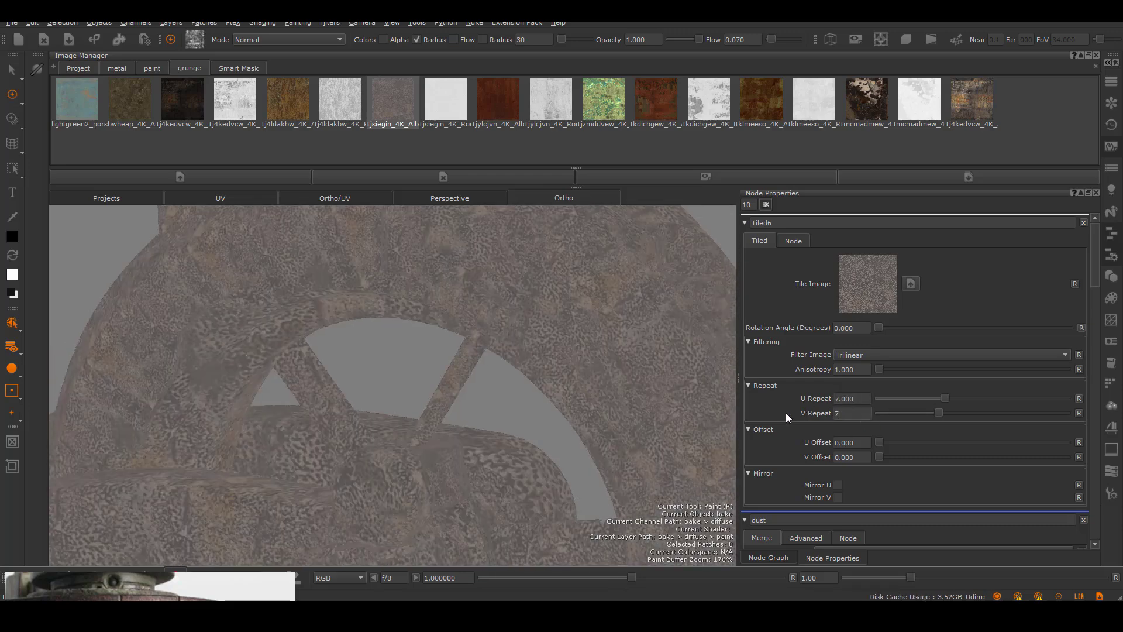
pyautogui.press('Return')
pyautogui.scroll(-5, 408, 314)
pyautogui.scroll(3, 409, 314)
# Step: Create a paint node named over all dust in the green mask area and connect it to a dust Radio Transmitter
pyautogui.click(769, 558)
pyautogui.scroll(-5, 865, 450)
pyautogui.moveTo(989, 246); pyautogui.dragTo(879, 430, button='middle')
pyautogui.scroll(3, 901, 316)
pyautogui.moveTo(899, 288); pyautogui.dragTo(1020, 389)
pyautogui.moveTo(930, 377); pyautogui.dragTo(825, 377)
pyautogui.scroll(3, 921, 381)
pyautogui.scroll(2, 930, 378)
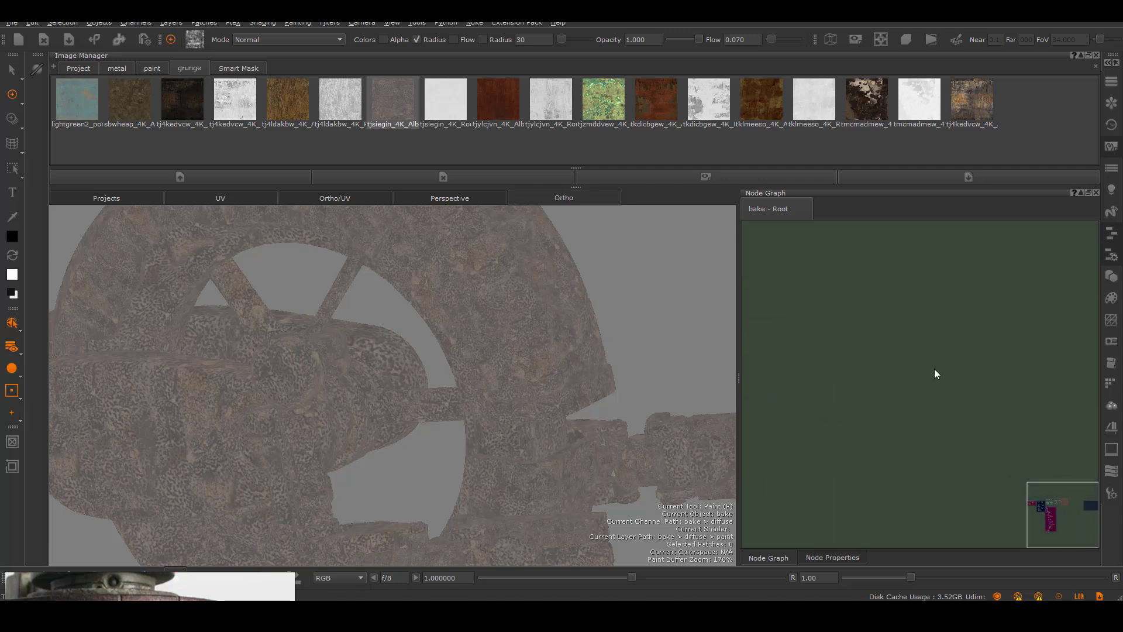
pyautogui.press('p')
pyautogui.click(554, 389)
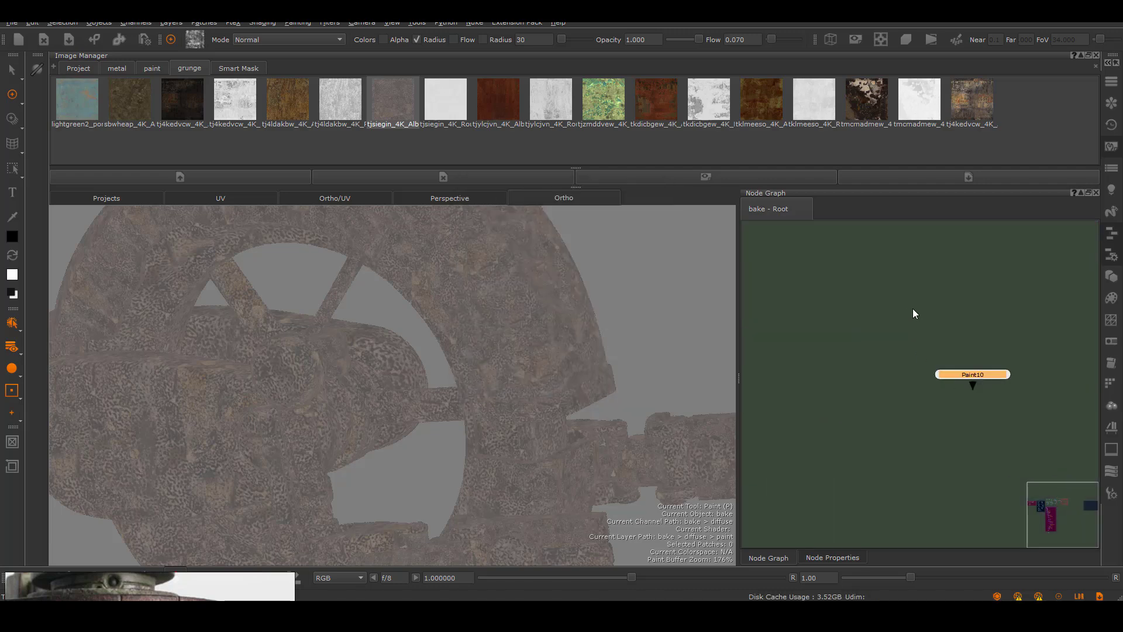
pyautogui.doubleClick(972, 374)
pyautogui.doubleClick(817, 223)
pyautogui.write('over all dust')
pyautogui.click(769, 557)
# Step: Import the exported dust mask texture into the over all dust paint node
pyautogui.rightClick(914, 322)
pyautogui.moveTo(968, 355)
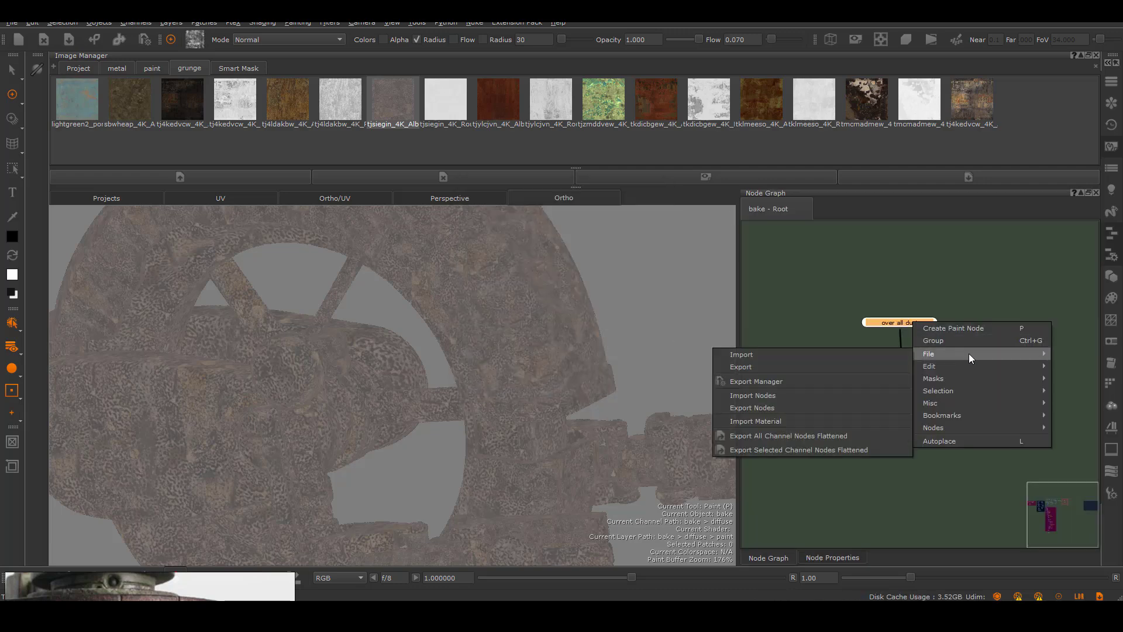
pyautogui.click(781, 357)
pyautogui.doubleClick(601, 384)
# Step: Add a Radio Node beside the dust merge node in the diffuse network
pyautogui.scroll(-5, 851, 500)
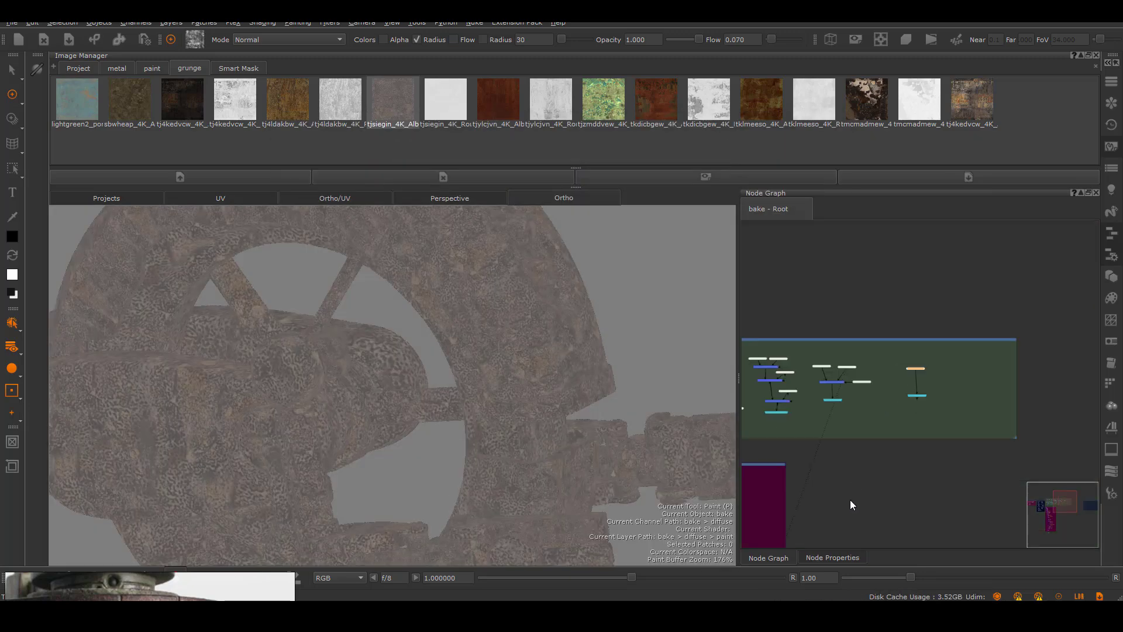
pyautogui.moveTo(850, 500); pyautogui.dragTo(1077, 284, button='middle')
pyautogui.scroll(3, 907, 490)
pyautogui.moveTo(907, 489); pyautogui.dragTo(943, 358, button='middle')
pyautogui.scroll(3, 943, 358)
pyautogui.press('Tab')
pyautogui.write('rad')
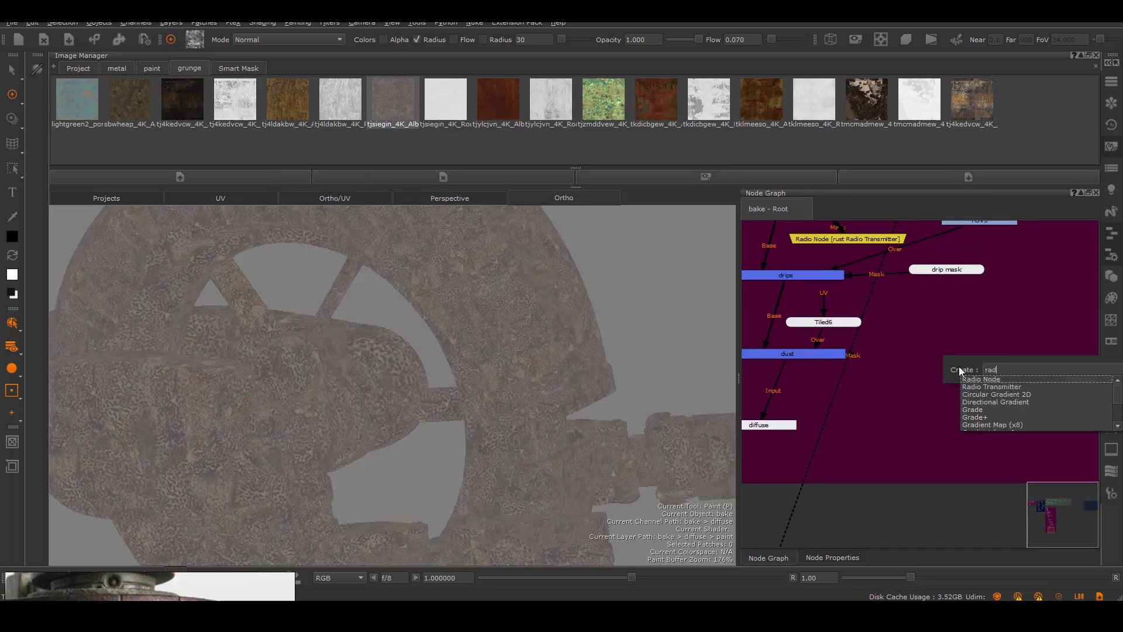
pyautogui.press('Return')
# Step: Link the new radio node to the dust Radio Transmitter and plug it into the dust merge node's Mask input
pyautogui.rightClick(971, 360)
pyautogui.moveTo(1037, 443)
pyautogui.click(889, 455)
pyautogui.click(869, 471)
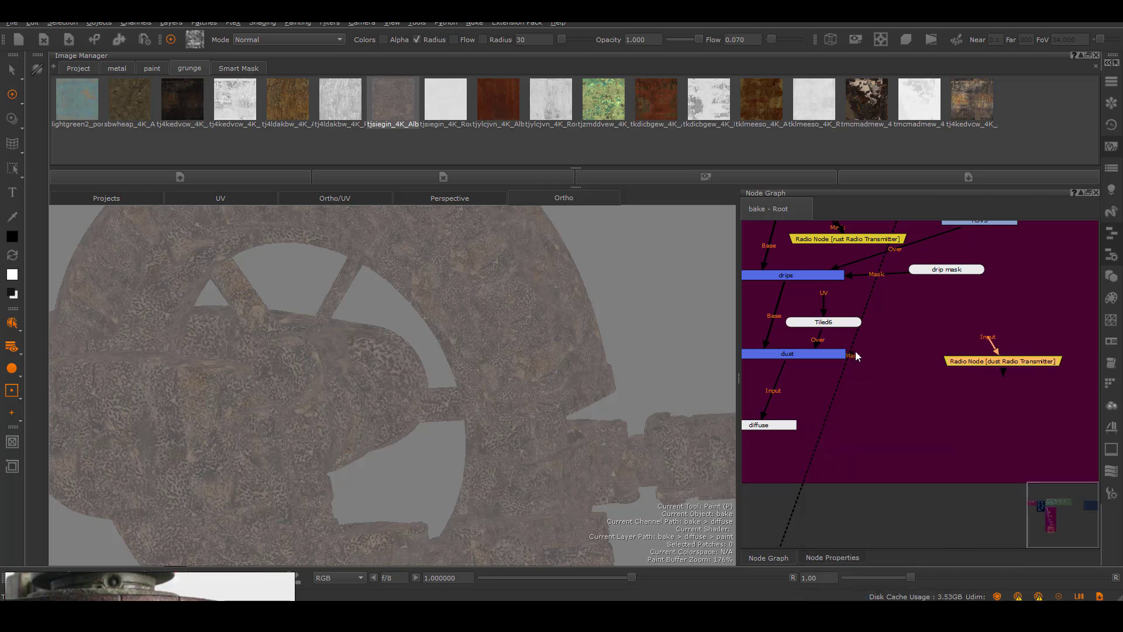
pyautogui.moveTo(852, 355); pyautogui.dragTo(998, 361)
pyautogui.moveTo(1012, 361); pyautogui.dragTo(973, 353)
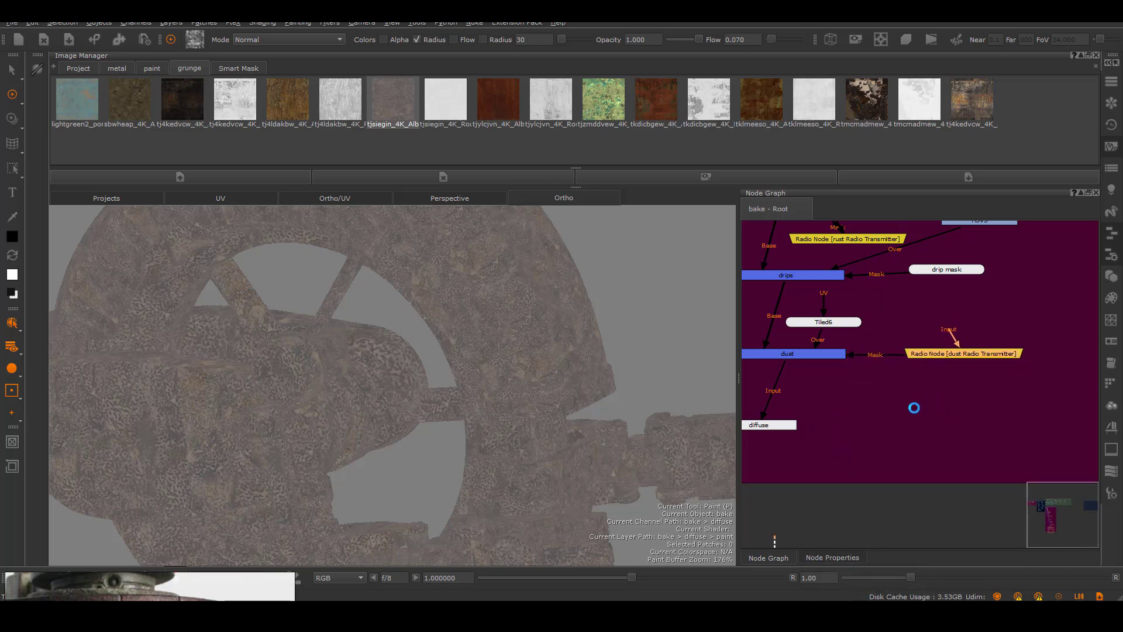
# Step: Insert an HSV node between the Tiled6 node and the dust merge node
pyautogui.scroll(-1, 914, 402)
pyautogui.keyDown('alt'); pyautogui.moveTo(550, 403); pyautogui.dragTo(523, 465, button='right'); pyautogui.keyUp('alt')
pyautogui.moveTo(859, 331); pyautogui.dragTo(870, 318)
pyautogui.click(869, 338)
pyautogui.press('Tab')
pyautogui.write('hsv')
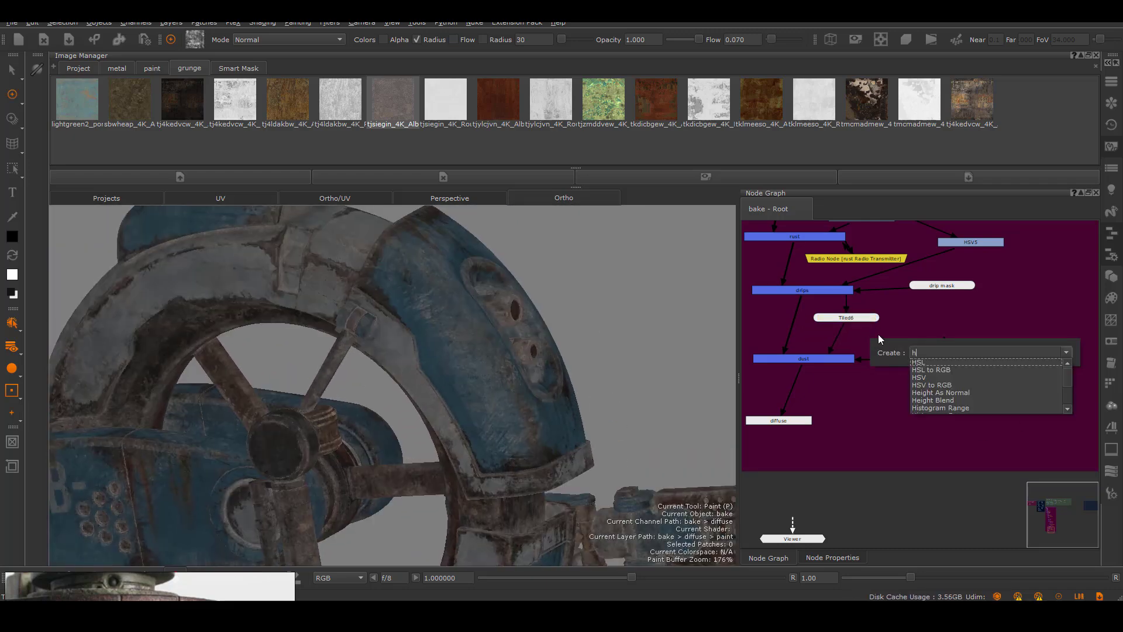
pyautogui.press('Return')
pyautogui.moveTo(923, 345); pyautogui.dragTo(868, 337)
# Step: Lower the HSV7 node's Value Scale through 0.7 and about 0.4 to 0.35, checking the wheel
pyautogui.doubleClick(868, 336)
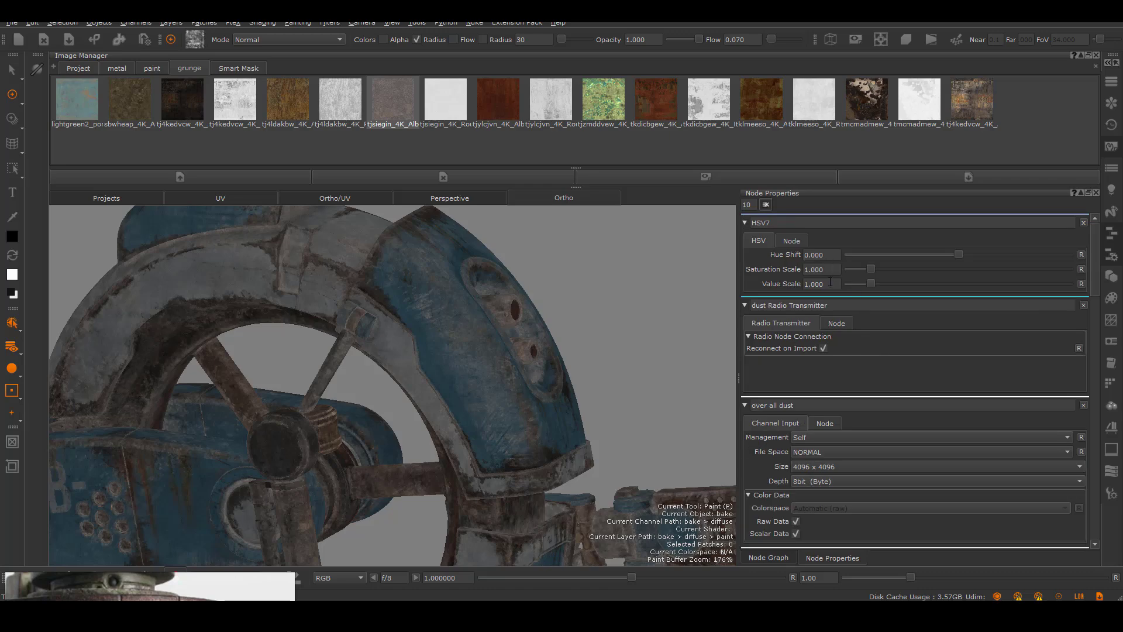
pyautogui.moveTo(826, 283); pyautogui.dragTo(780, 283)
pyautogui.write('.7')
pyautogui.press('Return')
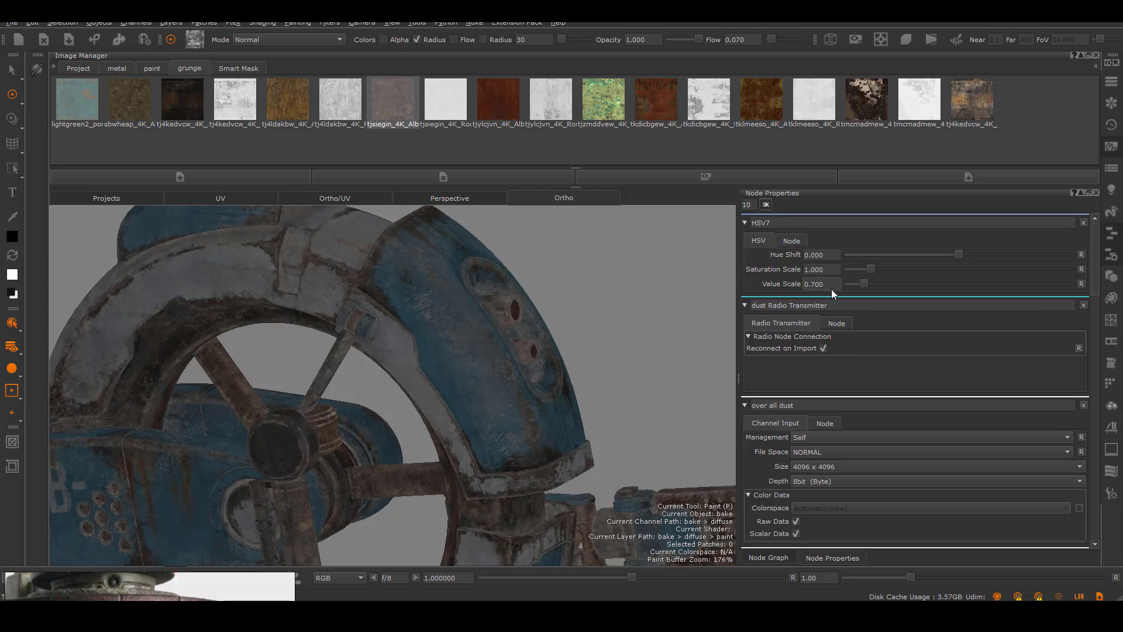
pyautogui.moveTo(864, 284); pyautogui.dragTo(857, 286)
pyautogui.keyDown('alt'); pyautogui.moveTo(478, 365); pyautogui.dragTo(403, 368, button='right'); pyautogui.keyUp('alt')
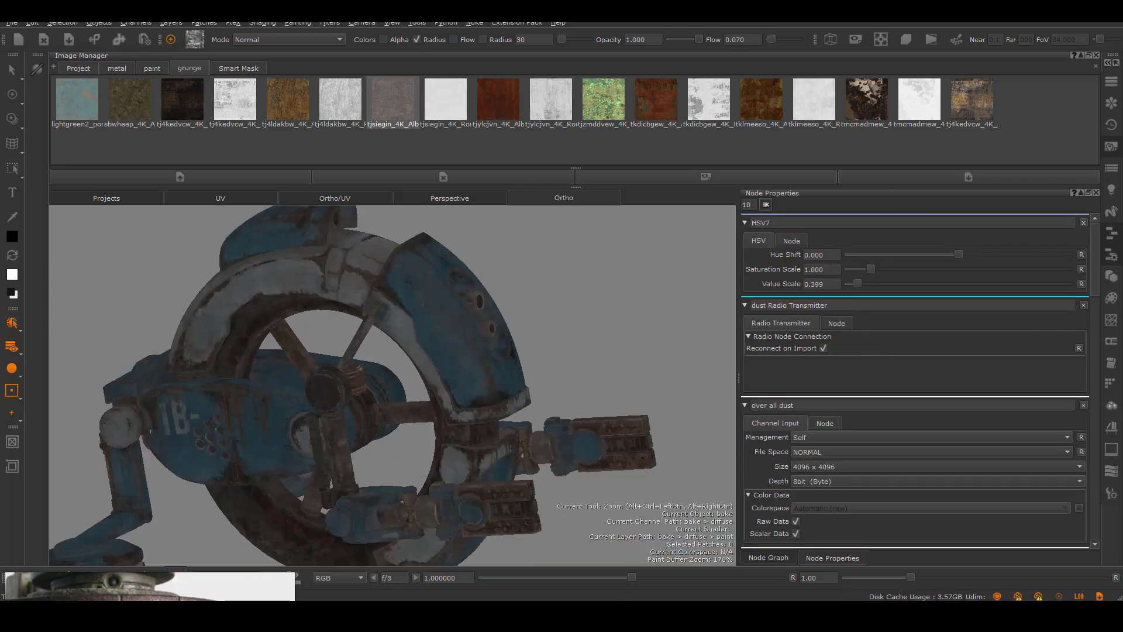
pyautogui.keyDown('alt'); pyautogui.moveTo(404, 368); pyautogui.dragTo(358, 369); pyautogui.keyUp('alt')
pyautogui.keyDown('alt'); pyautogui.moveTo(359, 369); pyautogui.dragTo(439, 502, button='right'); pyautogui.keyUp('alt')
pyautogui.keyDown('alt'); pyautogui.moveTo(439, 501); pyautogui.dragTo(651, 340); pyautogui.keyUp('alt')
pyautogui.click(822, 287)
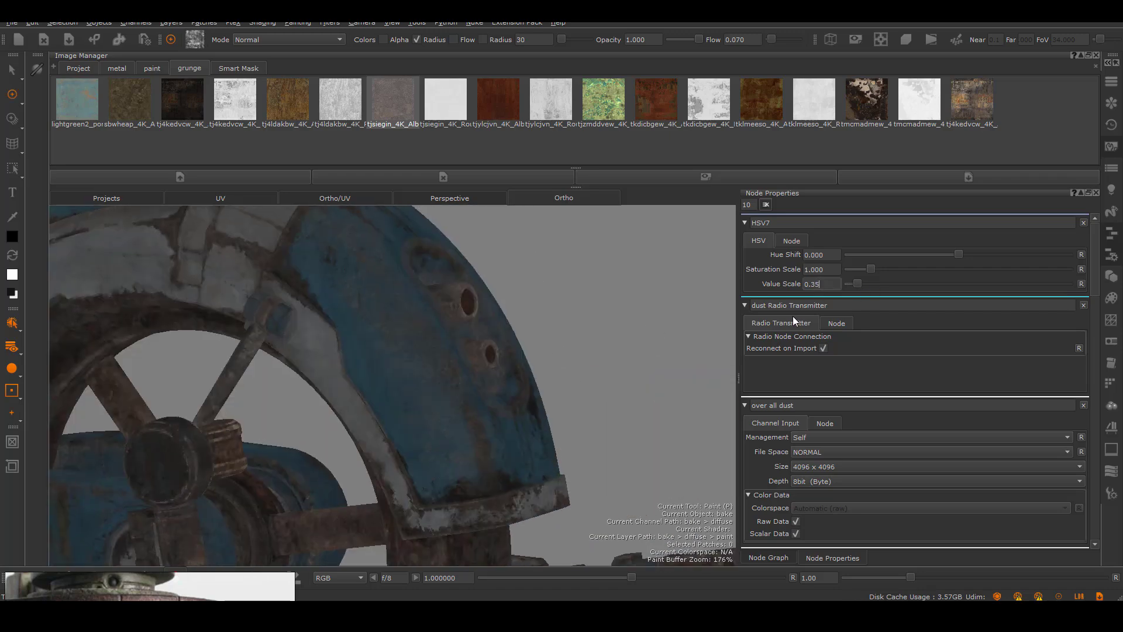
pyautogui.keyDown('alt'); pyautogui.moveTo(545, 354); pyautogui.dragTo(491, 360, button='right'); pyautogui.keyUp('alt')
# Step: Space out the dust layer's nodes by moving the Tiled6, HSV7, dust and radio nodes and the diffuse node down
pyautogui.click(769, 558)
pyautogui.moveTo(813, 306); pyautogui.dragTo(936, 372)
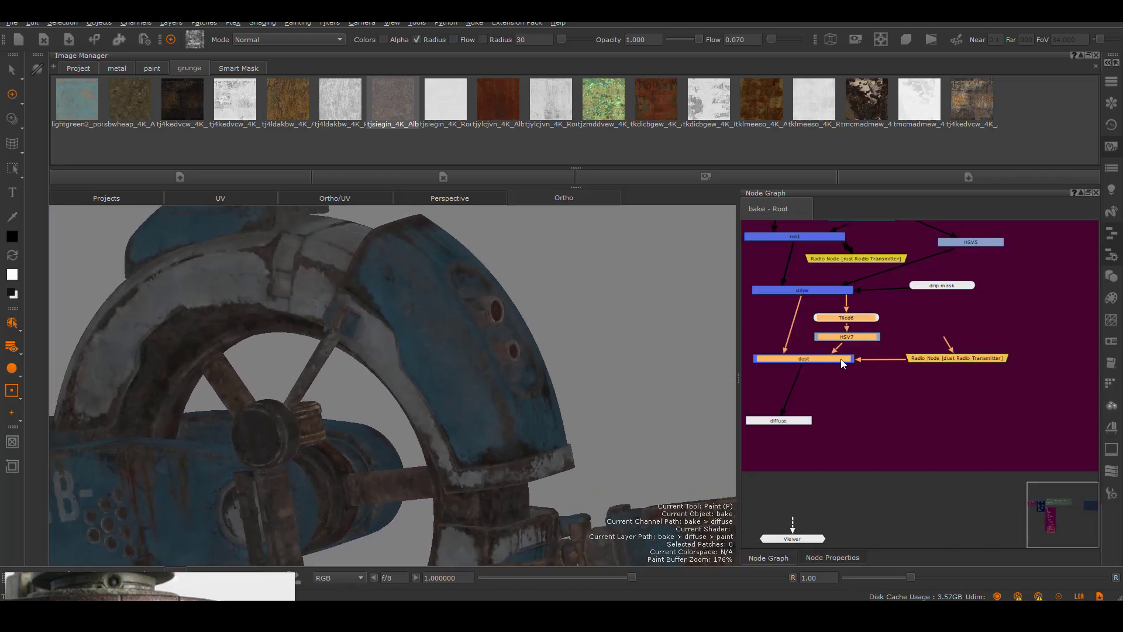
pyautogui.moveTo(841, 359); pyautogui.dragTo(846, 370)
pyautogui.click(804, 422)
pyautogui.moveTo(808, 421); pyautogui.dragTo(832, 437)
# Step: Disable and re-enable the dust merge node to compare the wheel with and without dust
pyautogui.click(824, 369)
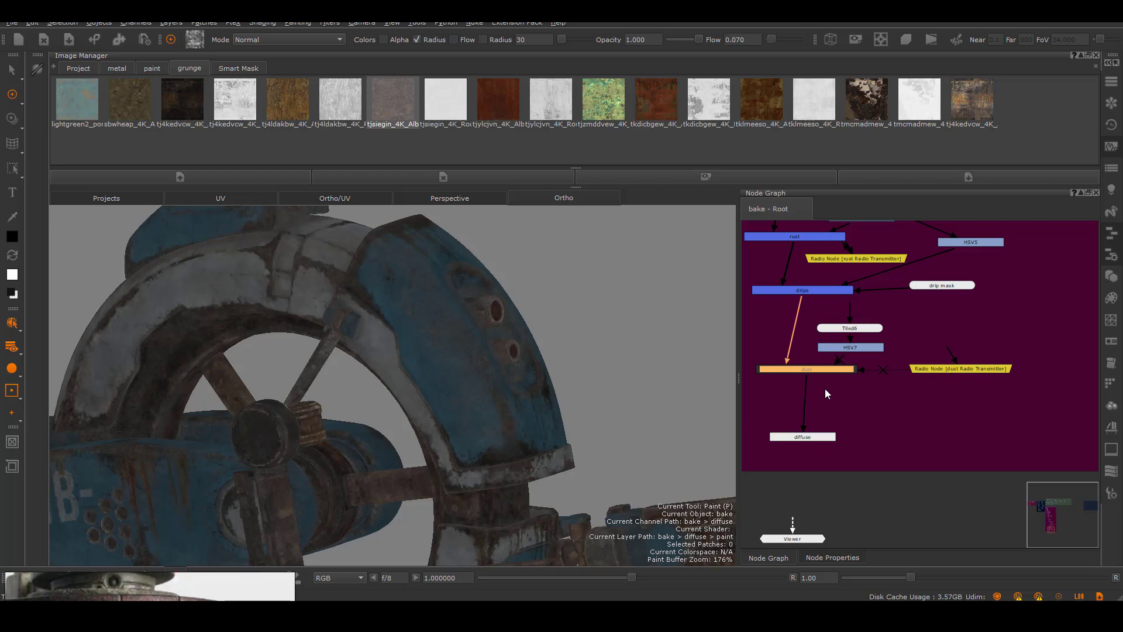
pyautogui.moveTo(822, 373); pyautogui.dragTo(823, 377)
pyautogui.press('d')
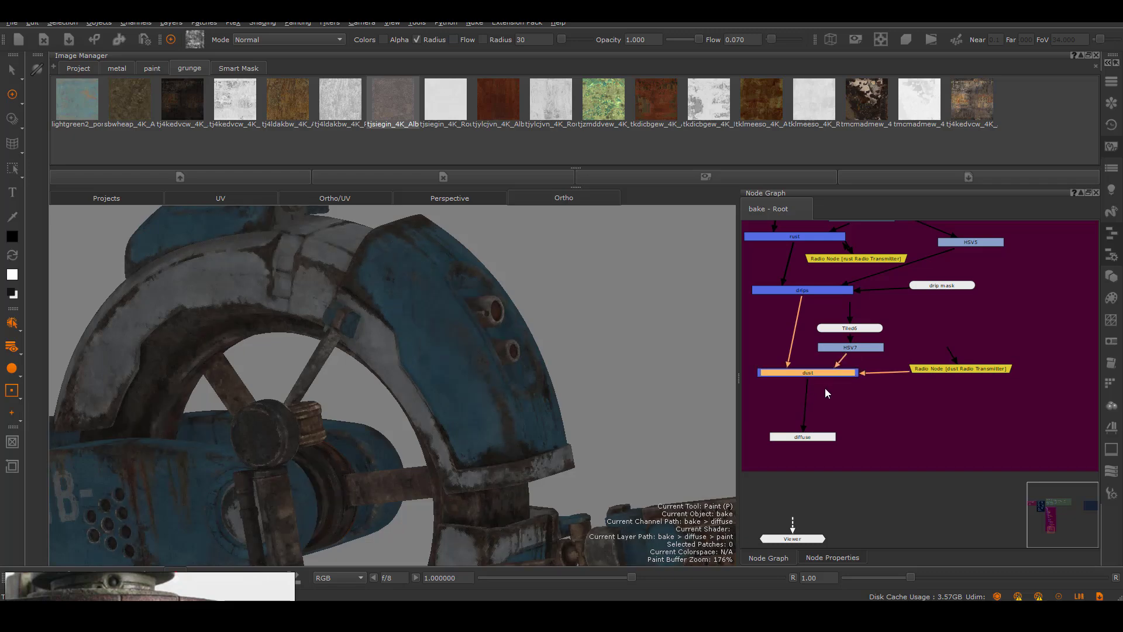
# Step: Set the HSV7 node's Value Scale to 0.3 and check the dust from the wheel's other side
pyautogui.doubleClick(872, 349)
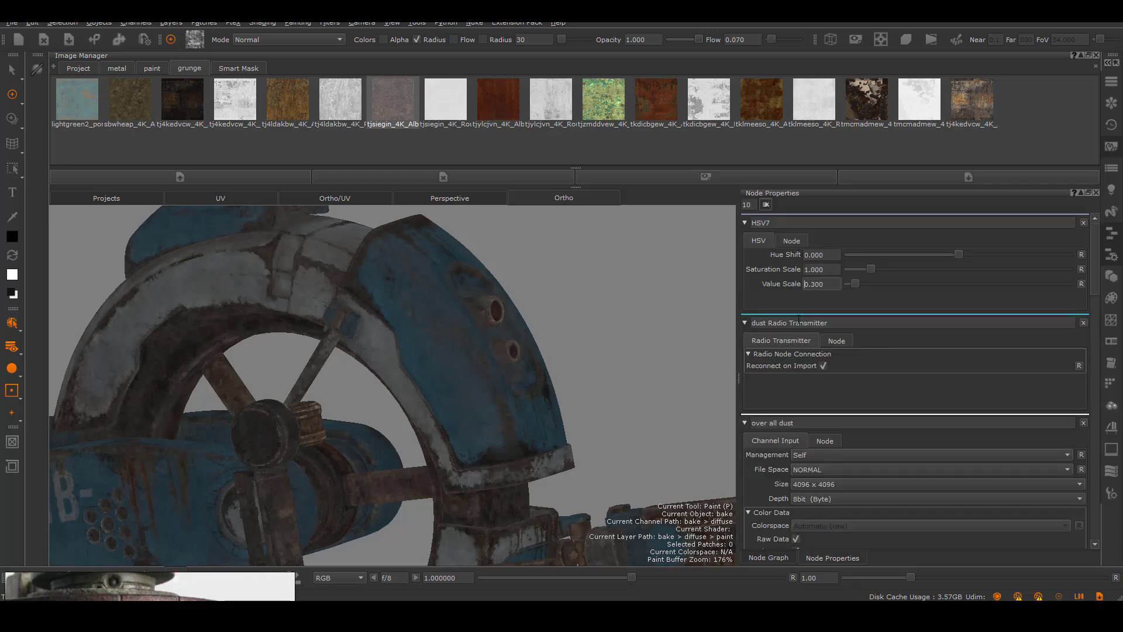
pyautogui.keyDown('alt'); pyautogui.moveTo(328, 409); pyautogui.dragTo(504, 374); pyautogui.keyUp('alt')
pyautogui.click(769, 558)
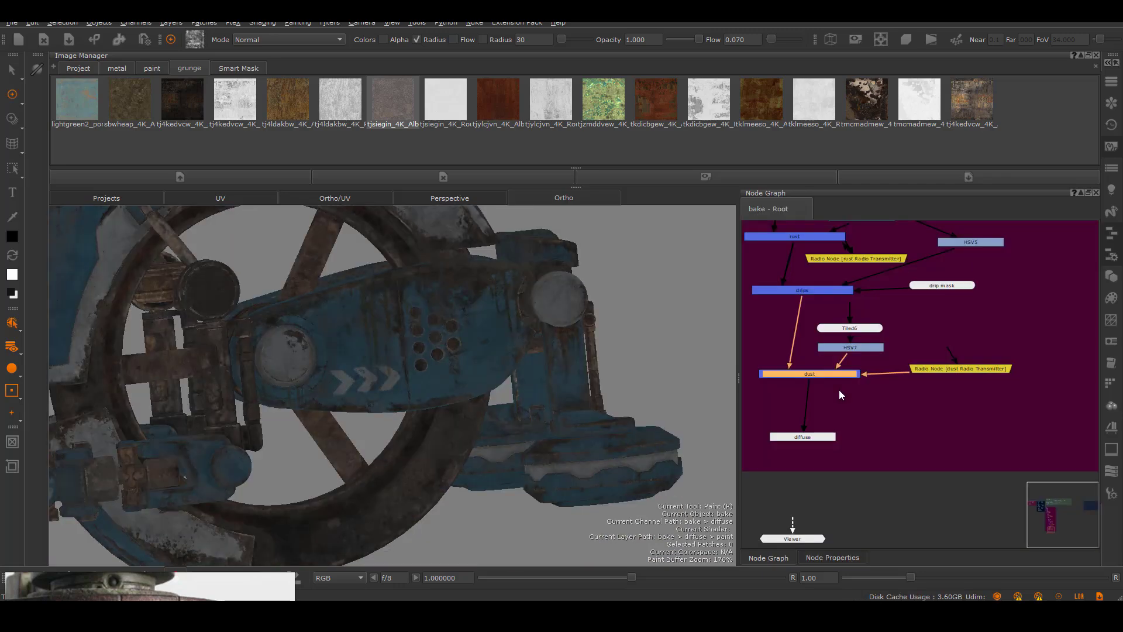
# Step: Compare the dust merge on and off from other angles and recheck the HSV7 node's Value Scale
pyautogui.keyDown('alt'); pyautogui.moveTo(661, 421); pyautogui.dragTo(755, 360); pyautogui.keyUp('alt')
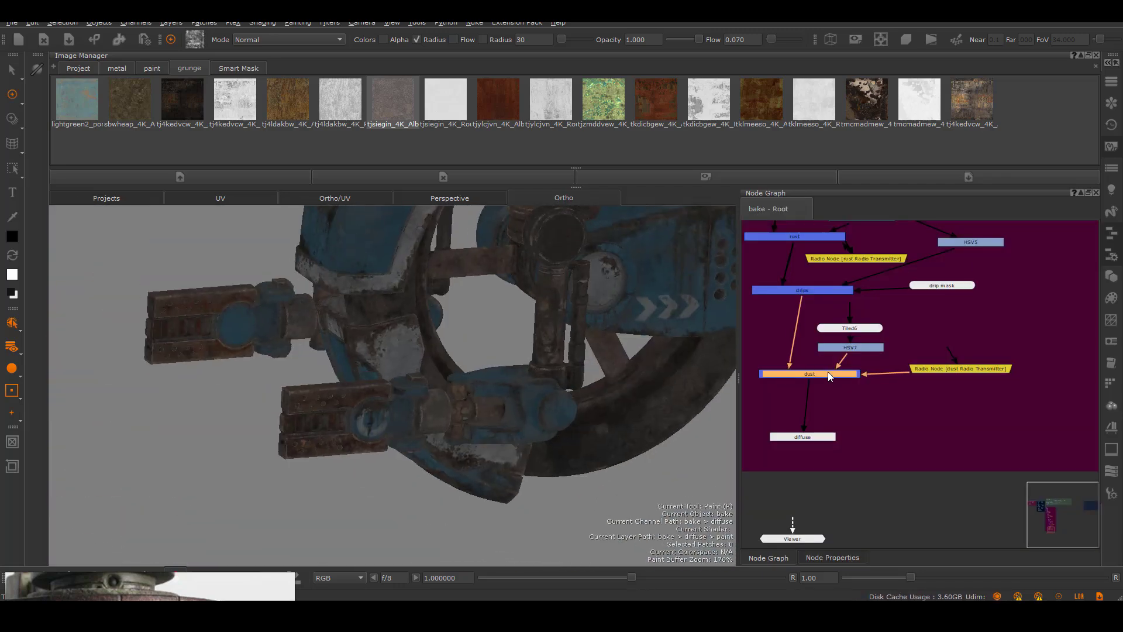
pyautogui.press('d')
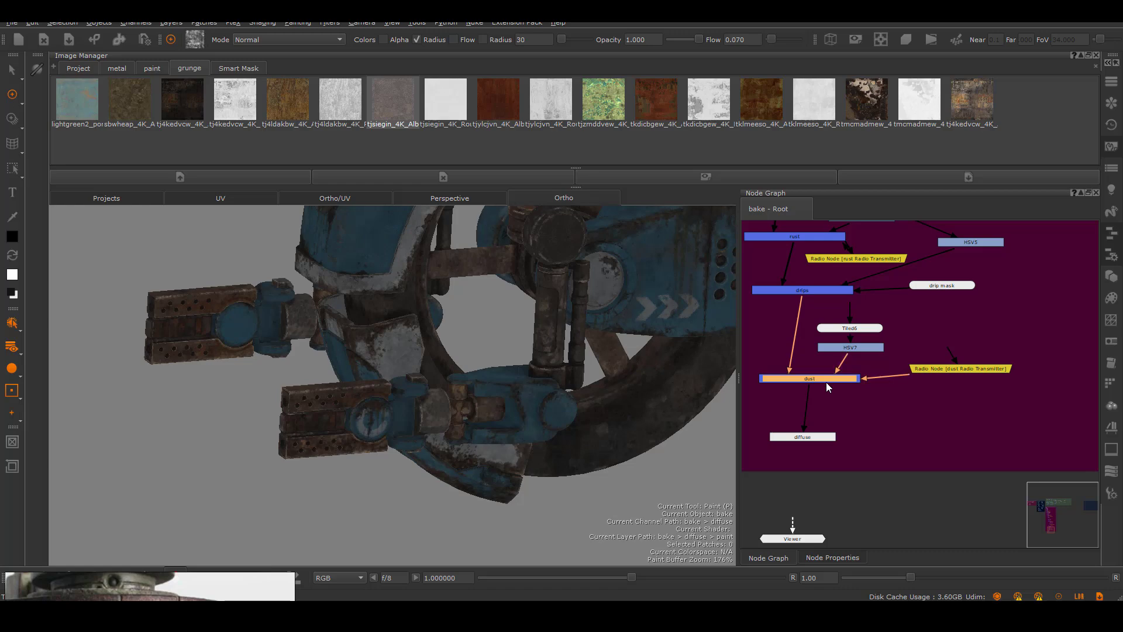
pyautogui.doubleClick(866, 348)
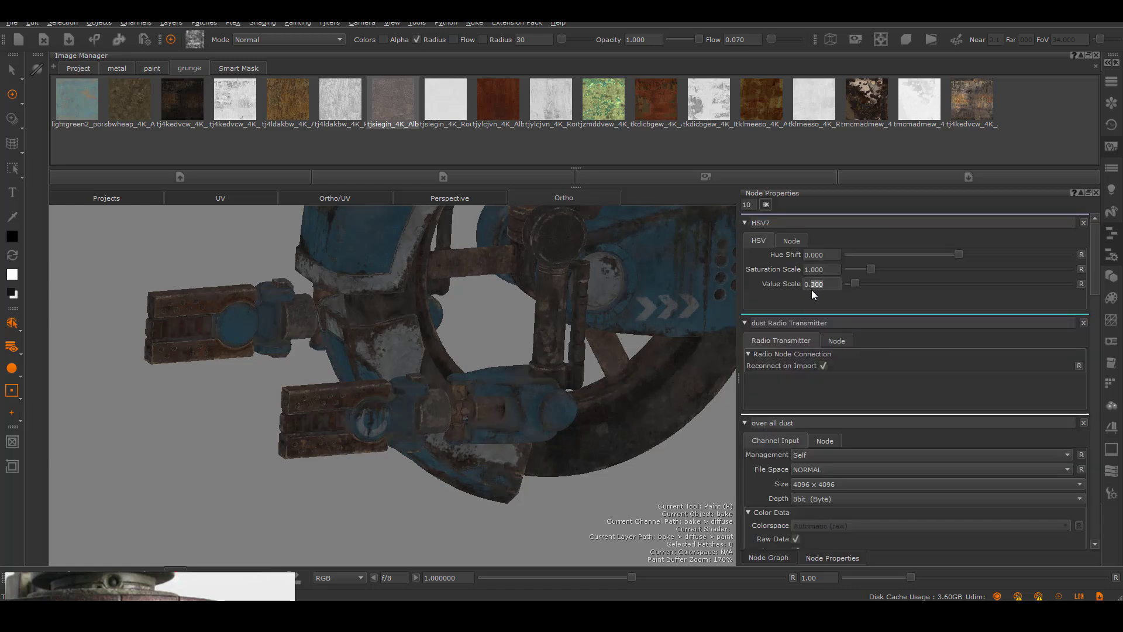
pyautogui.click(768, 558)
pyautogui.keyDown('alt'); pyautogui.moveTo(702, 327); pyautogui.dragTo(572, 364, button='middle'); pyautogui.keyUp('alt')
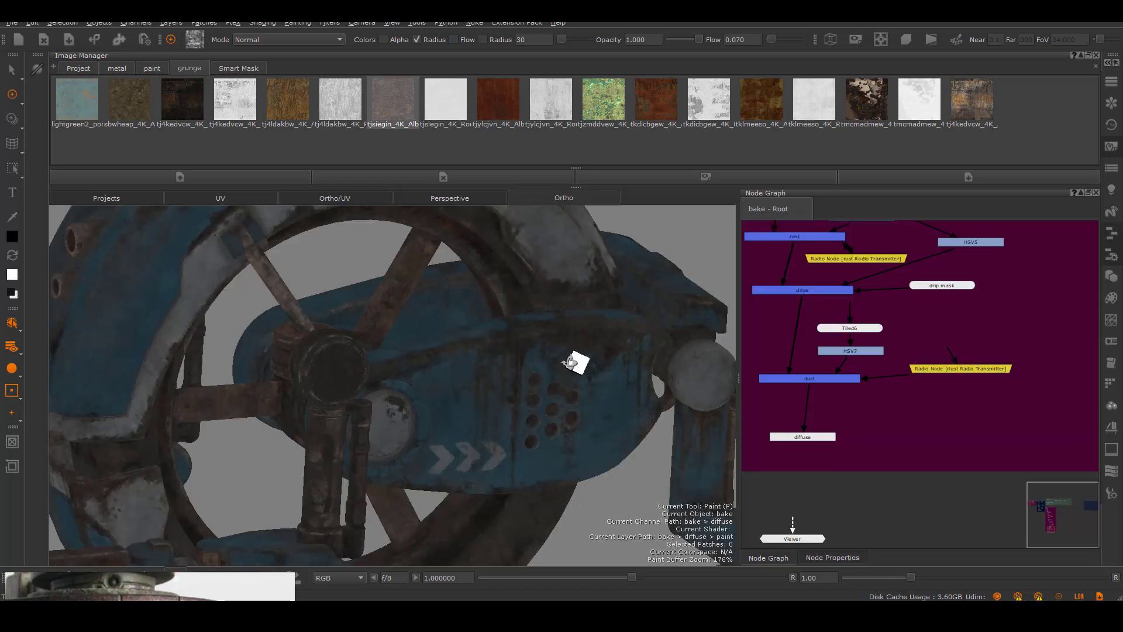
pyautogui.keyDown('alt'); pyautogui.moveTo(571, 364); pyautogui.dragTo(689, 399); pyautogui.keyUp('alt')
# Step: Display the dust Radio Transmitter's mask on the model and examine its coverage around the wheel
pyautogui.scroll(-6, 901, 375)
pyautogui.moveTo(901, 305); pyautogui.dragTo(929, 495, button='middle')
pyautogui.scroll(6, 888, 346)
pyautogui.click(888, 347)
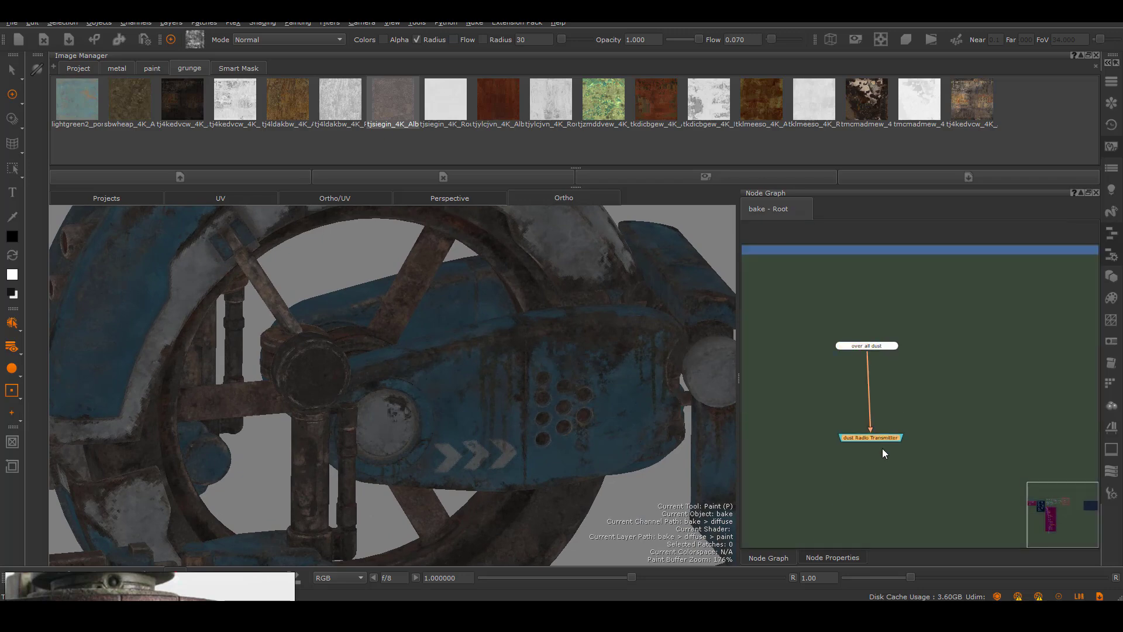
pyautogui.keyDown('alt'); pyautogui.moveTo(374, 320); pyautogui.dragTo(515, 421, button='middle'); pyautogui.keyUp('alt')
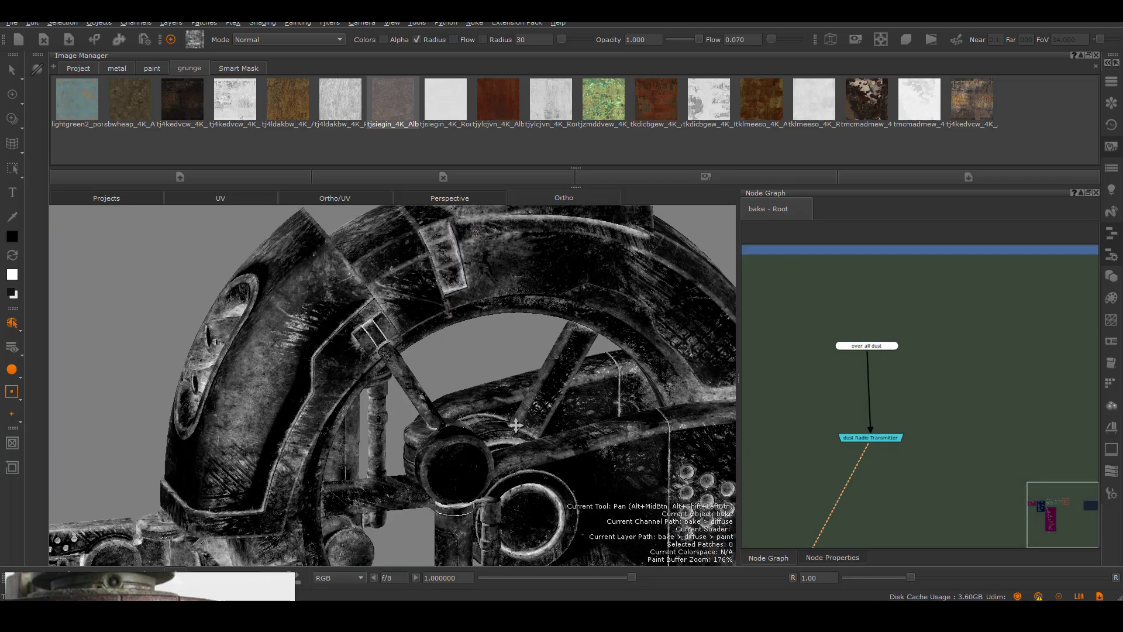
pyautogui.keyDown('alt'); pyautogui.moveTo(515, 421); pyautogui.dragTo(565, 386); pyautogui.keyUp('alt')
pyautogui.keyDown('alt'); pyautogui.moveTo(565, 386); pyautogui.dragTo(576, 383, button='right'); pyautogui.keyUp('alt')
# Step: Insert a merge node between over all dust and its radio transmitter, and feed a new Tiled node into it
pyautogui.moveTo(878, 346); pyautogui.dragTo(877, 342)
pyautogui.press('m')
pyautogui.moveTo(936, 392)
pyautogui.mouseDown()
pyautogui.moveTo(876, 392)
pyautogui.moveTo(915, 392)
pyautogui.mouseUp()
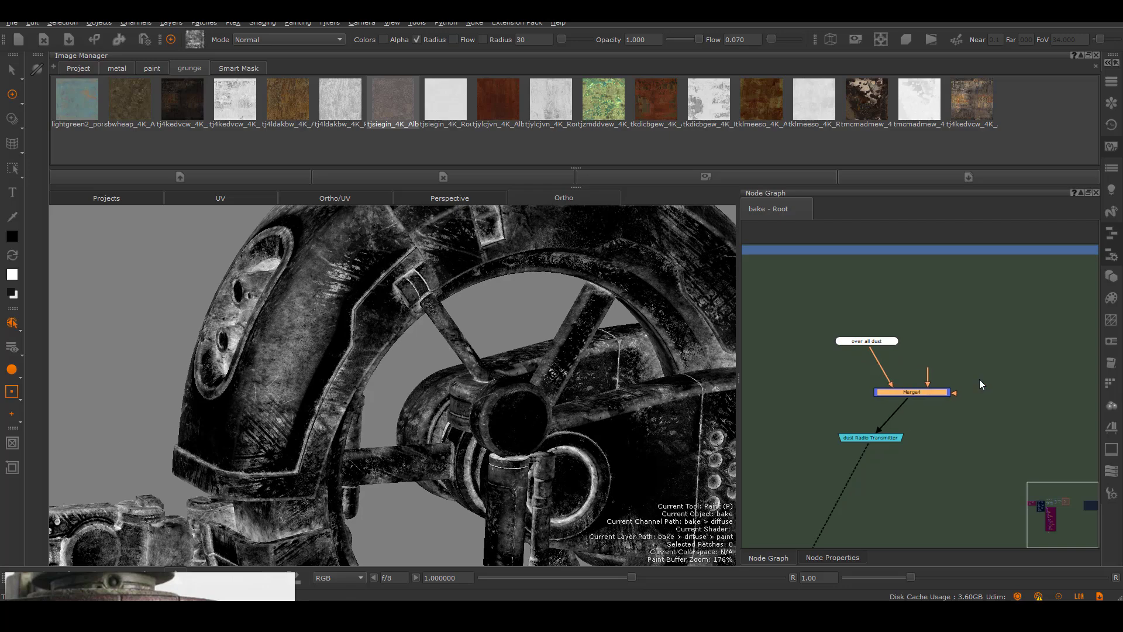
pyautogui.click(978, 378)
pyautogui.press('Tab')
pyautogui.write('tiled')
pyautogui.press('Return')
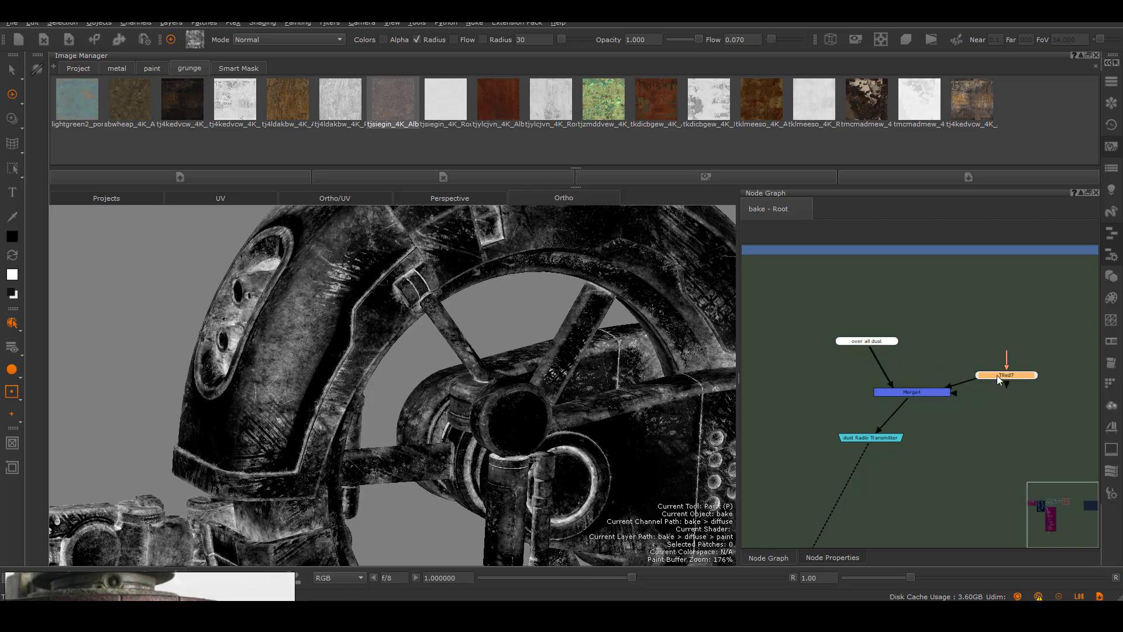
pyautogui.moveTo(996, 379); pyautogui.dragTo(940, 358)
# Step: Preview the tiling mask images in the Project image collection, including dust02_TILED.jpg
pyautogui.moveTo(1097, 120); pyautogui.dragTo(1087, 98)
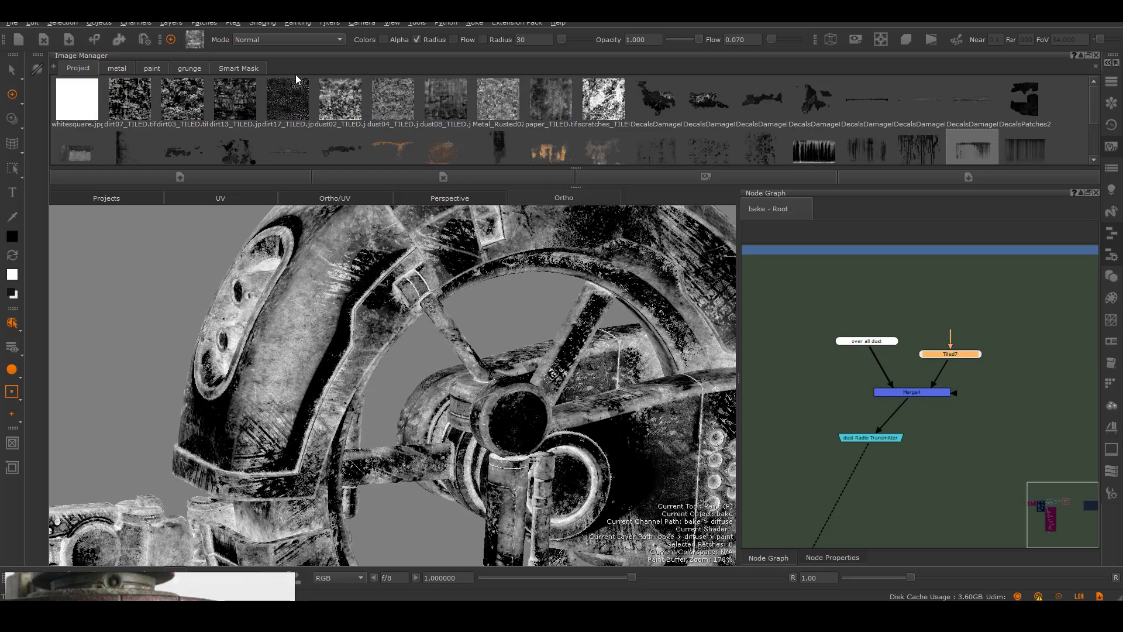
pyautogui.doubleClick(235, 99)
pyautogui.click(783, 123)
pyautogui.doubleClick(623, 114)
pyautogui.press('Escape')
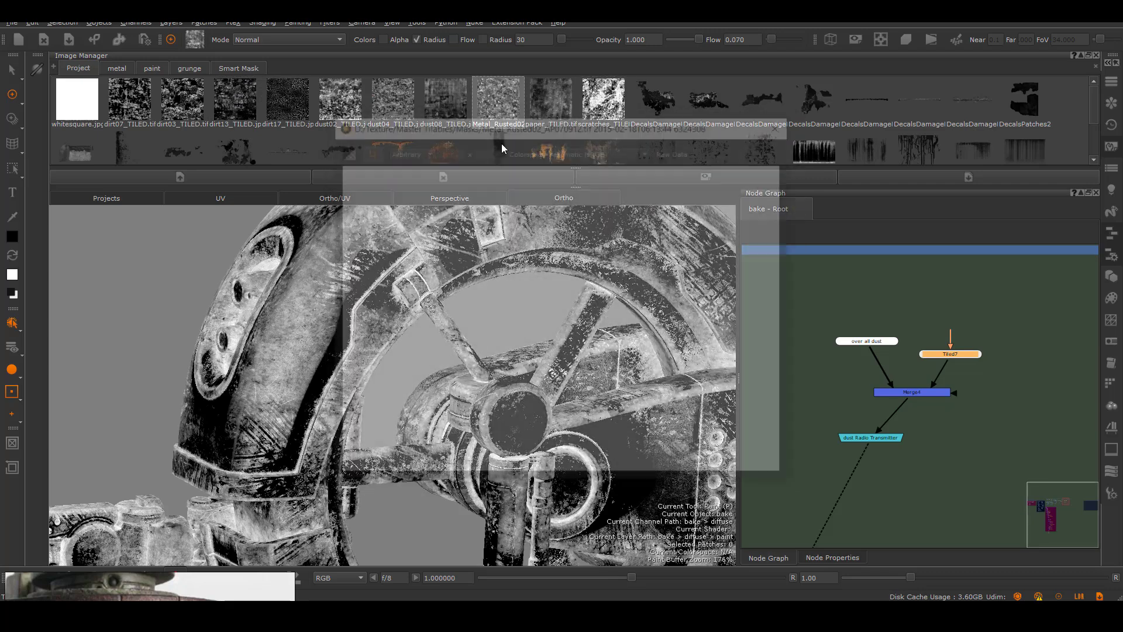
pyautogui.doubleClick(340, 98)
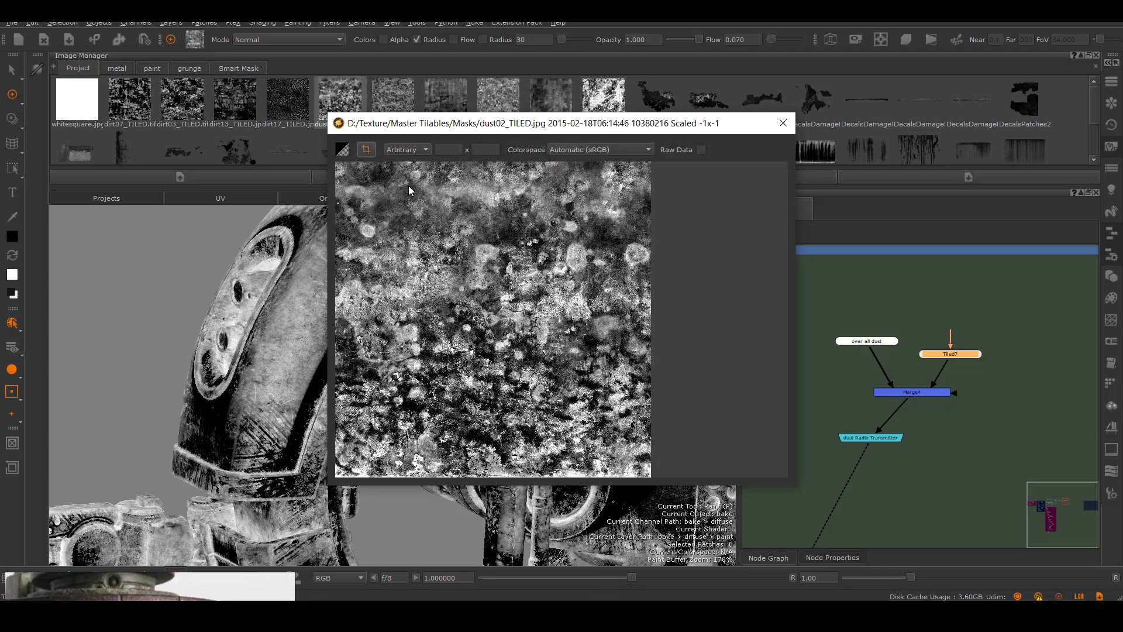
pyautogui.click(782, 123)
# Step: Assign dust02_TILED.jpg as the Tiled7 node's tile image and set its U and V Repeat to 5
pyautogui.doubleClick(941, 354)
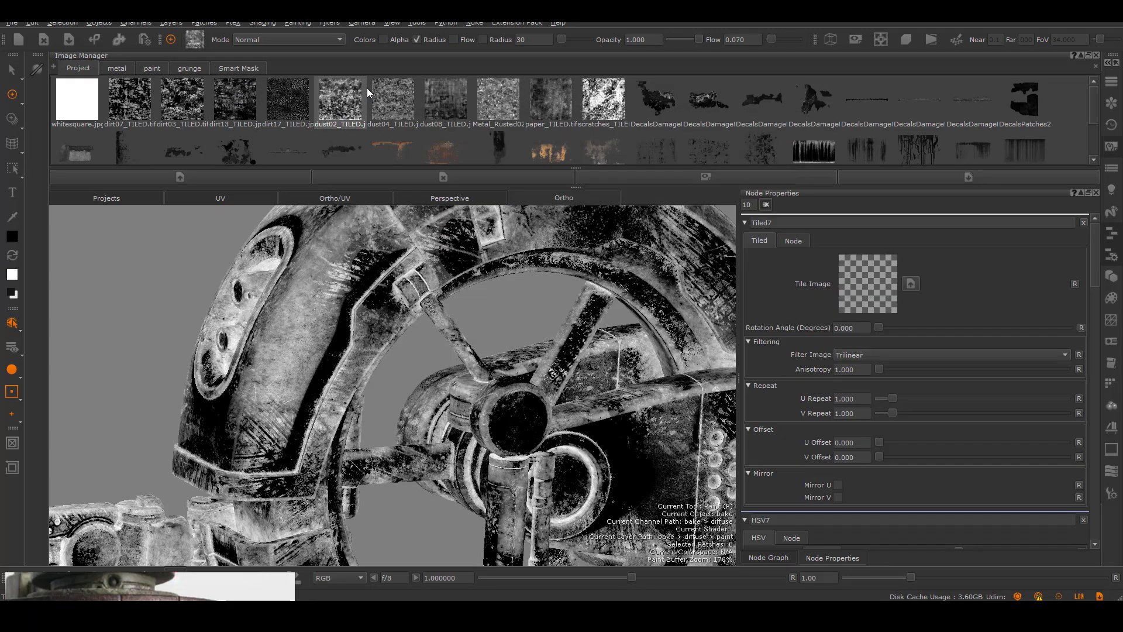
pyautogui.moveTo(350, 96); pyautogui.dragTo(867, 285)
pyautogui.moveTo(857, 399); pyautogui.dragTo(817, 406)
pyautogui.write('5')
pyautogui.press('Tab')
pyautogui.write('5')
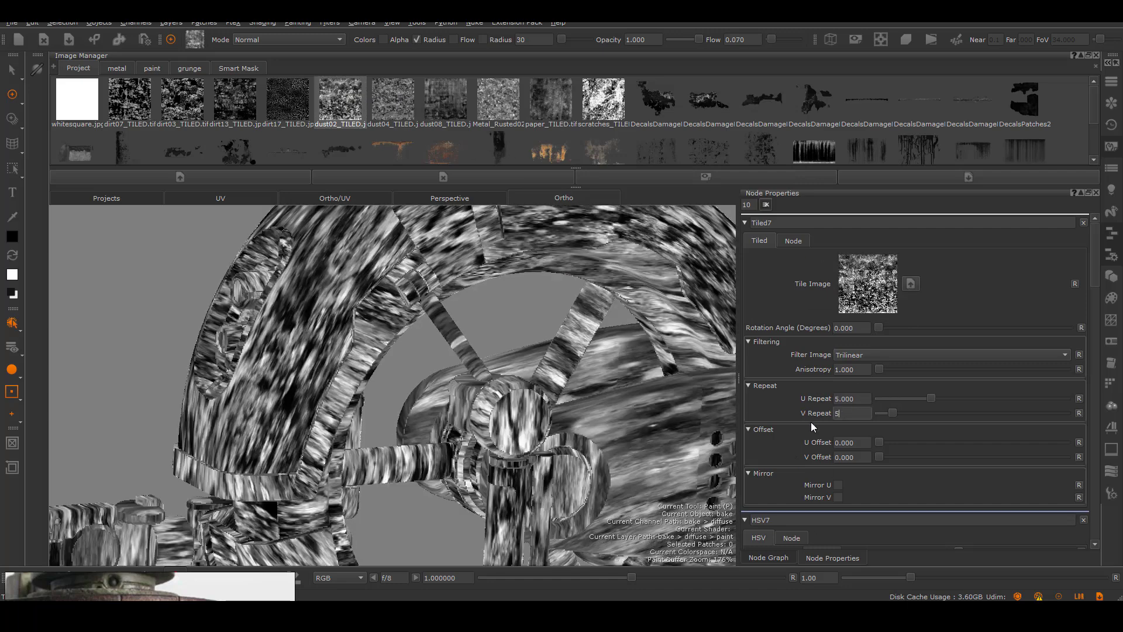
pyautogui.press('Return')
pyautogui.click(778, 557)
# Step: Set the Tiled7 node's U and V Repeat to 4
pyautogui.click(832, 557)
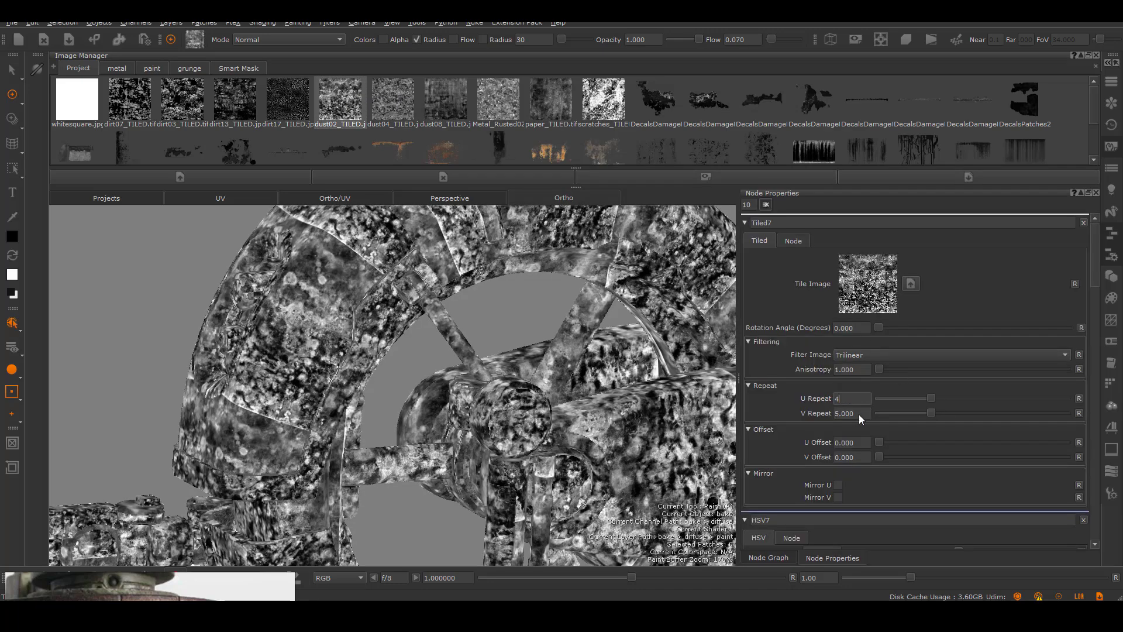
pyautogui.press('Tab')
pyautogui.write('4')
pyautogui.press('Return')
# Step: Change the Merge4 node's blend mode to one of the Darken modes to break up the dust mask
pyautogui.click(768, 558)
pyautogui.doubleClick(903, 392)
pyautogui.click(851, 255)
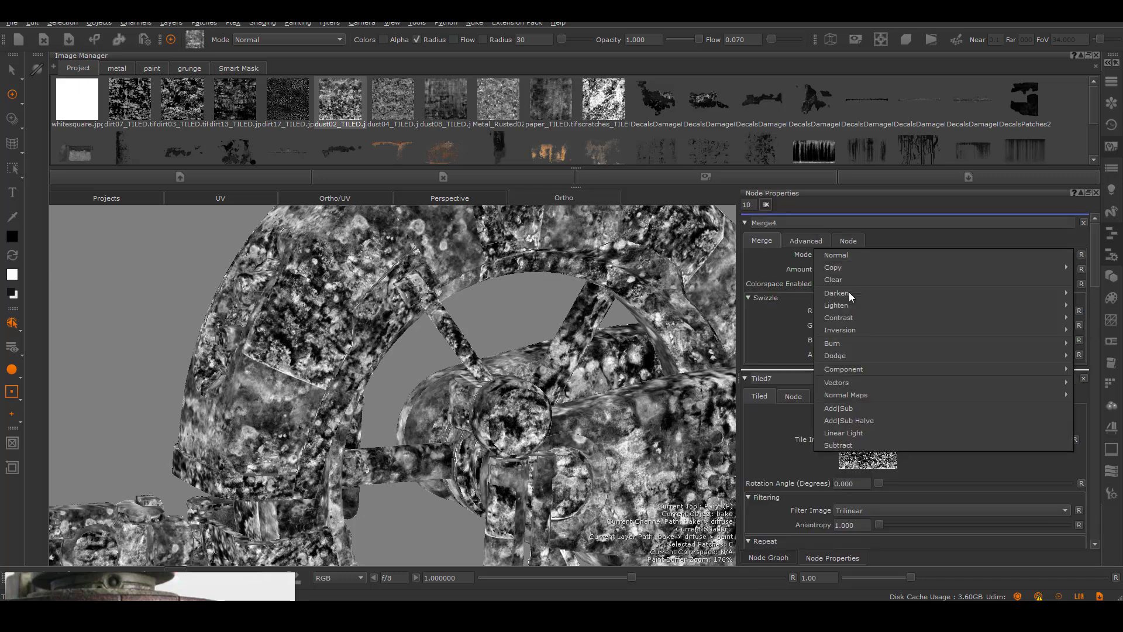
pyautogui.moveTo(849, 293)
pyautogui.click(787, 306)
pyautogui.click(777, 559)
# Step: Disable the Merge4 node to compare the dust mask without the tiled breakup
pyautogui.rightClick(379, 393)
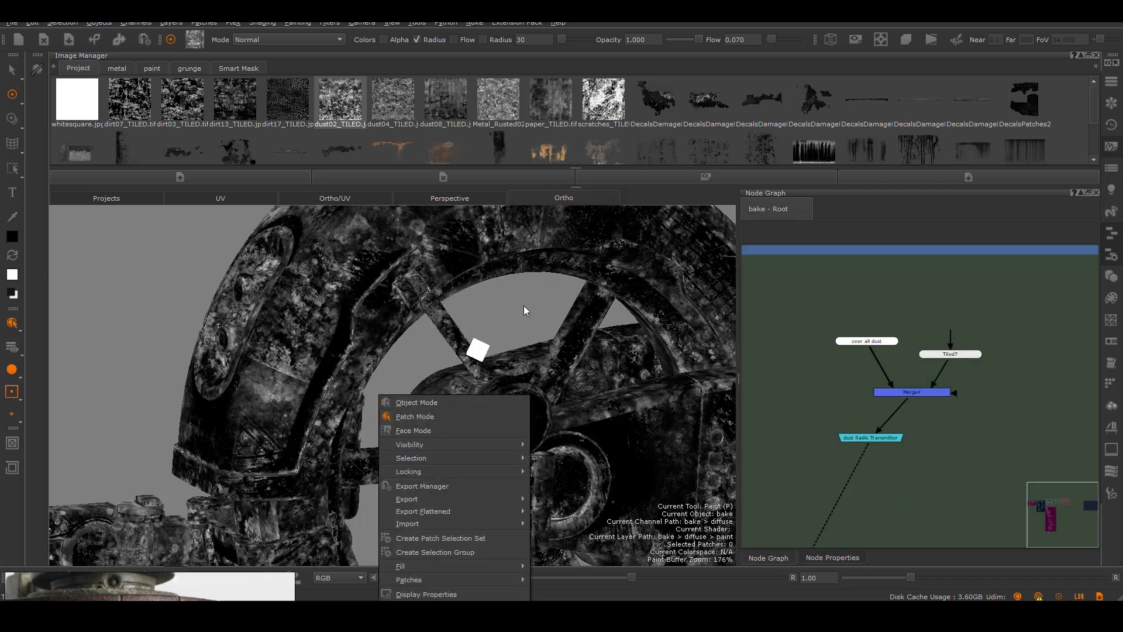
pyautogui.click(524, 310)
pyautogui.click(923, 392)
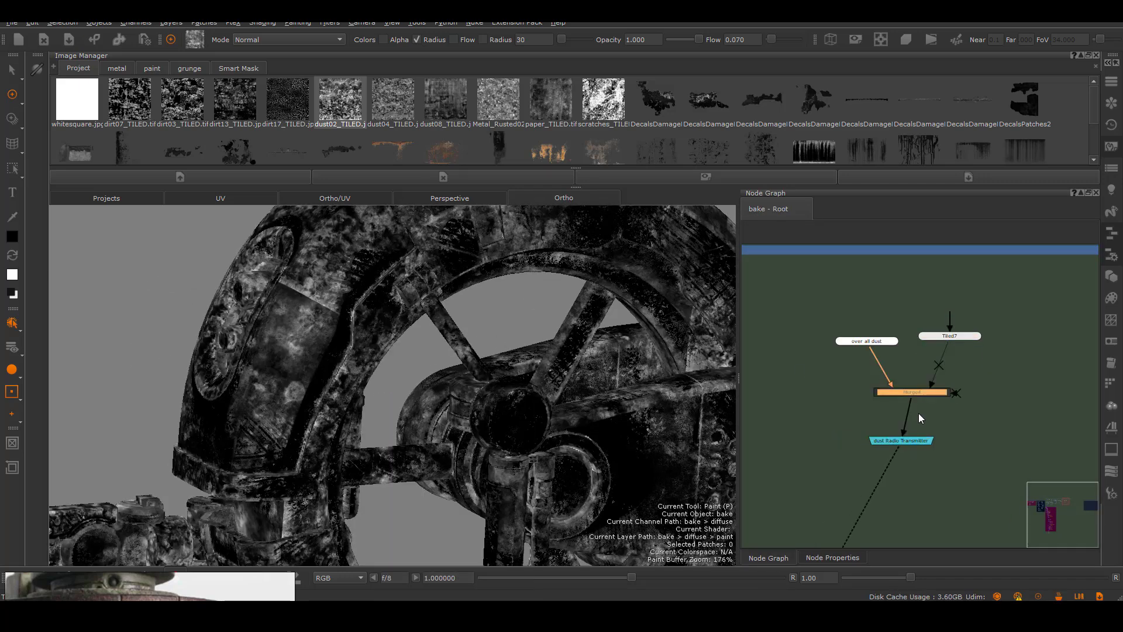
# Step: Re-enable the Merge4 node and set the Tiled7 node's U and V Repeat to 2.5
pyautogui.moveTo(918, 395); pyautogui.dragTo(918, 401)
pyautogui.press('d')
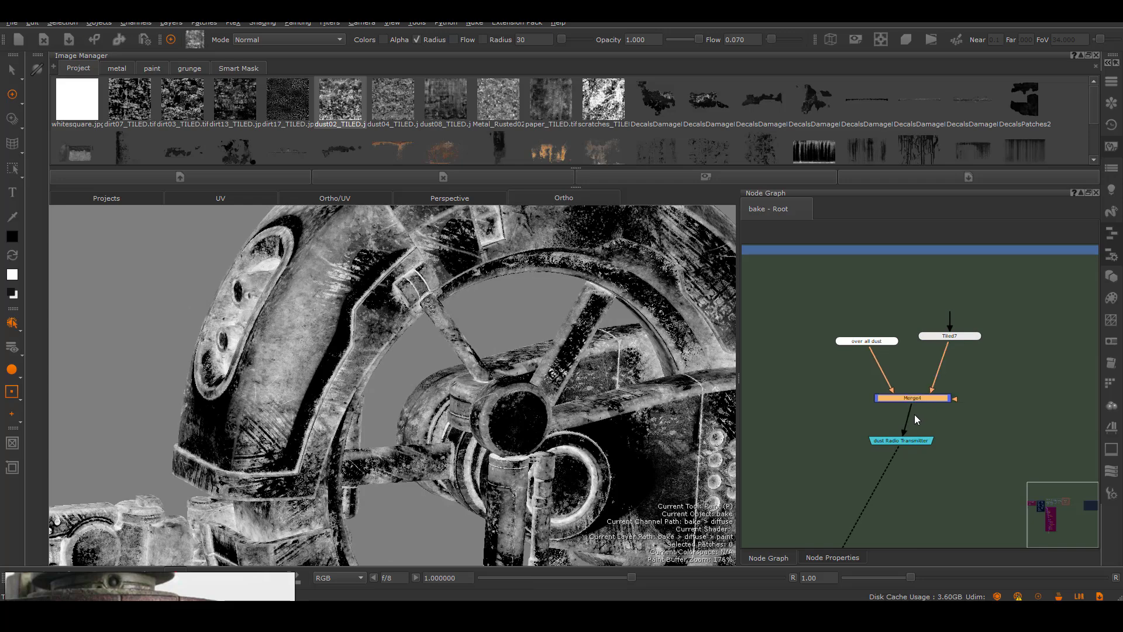
pyautogui.doubleClick(948, 337)
pyautogui.click(833, 557)
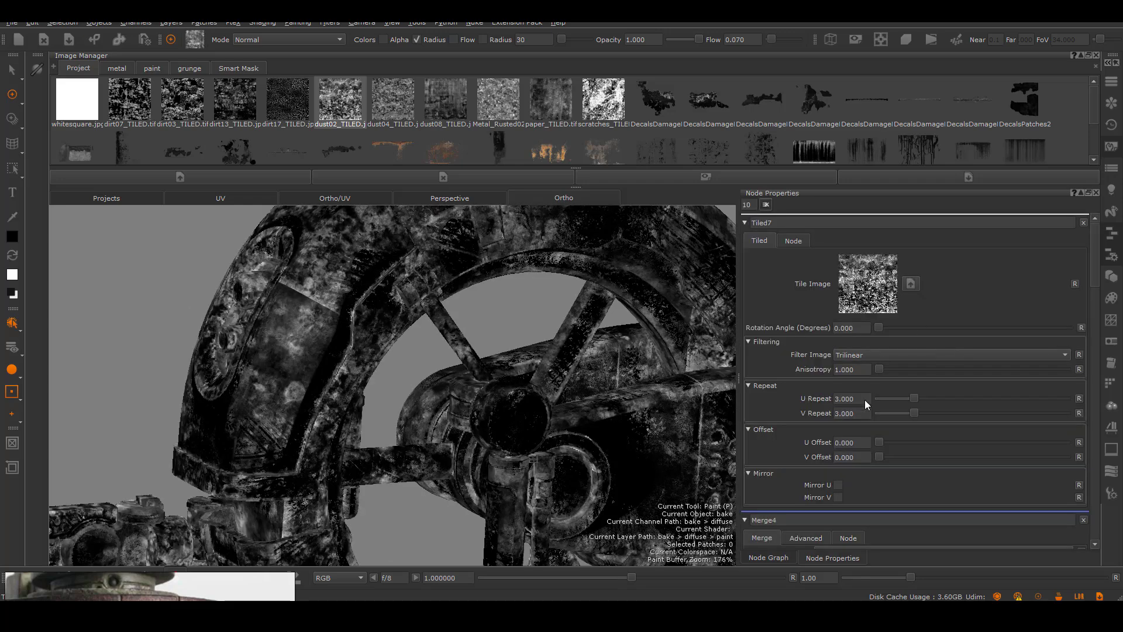
pyautogui.press('Return')
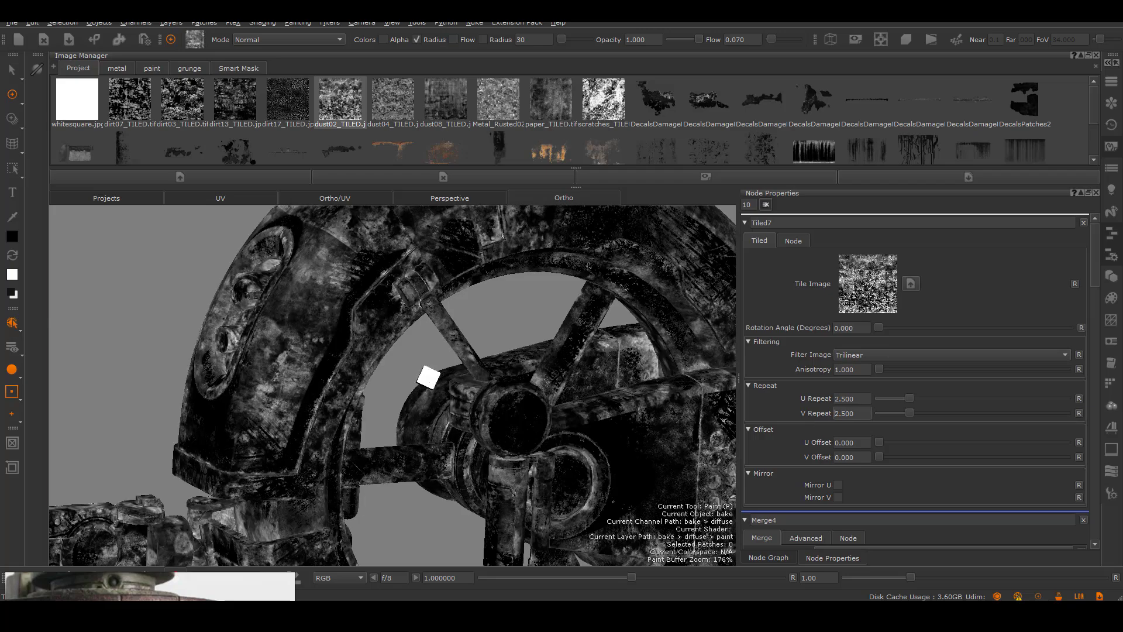
# Step: Inspect the dust breakup on the model and set the Tiled7 node's U and V Repeat to 2
pyautogui.moveTo(415, 363)
pyautogui.keyDown('alt'); pyautogui.mouseDown()
pyautogui.moveTo(446, 439)
pyautogui.moveTo(427, 380)
pyautogui.mouseUp(); pyautogui.keyUp('alt')
pyautogui.keyDown('alt'); pyautogui.moveTo(427, 380); pyautogui.dragTo(374, 380, button='right'); pyautogui.keyUp('alt')
pyautogui.keyDown('alt'); pyautogui.moveTo(375, 380); pyautogui.dragTo(433, 397); pyautogui.keyUp('alt')
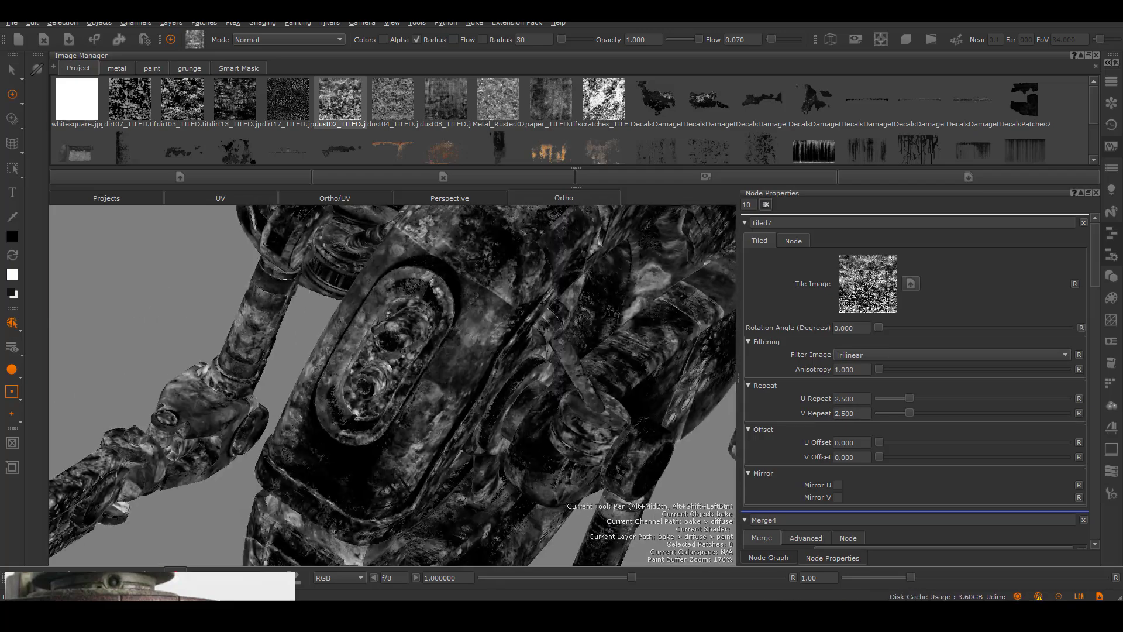
pyautogui.keyDown('alt'); pyautogui.moveTo(433, 397); pyautogui.dragTo(508, 383, button='right'); pyautogui.keyUp('alt')
pyautogui.moveTo(855, 400); pyautogui.dragTo(816, 400)
pyautogui.write('2')
pyautogui.press('Return')
pyautogui.moveTo(855, 414); pyautogui.dragTo(811, 415)
pyautogui.write('2')
pyautogui.press('Return')
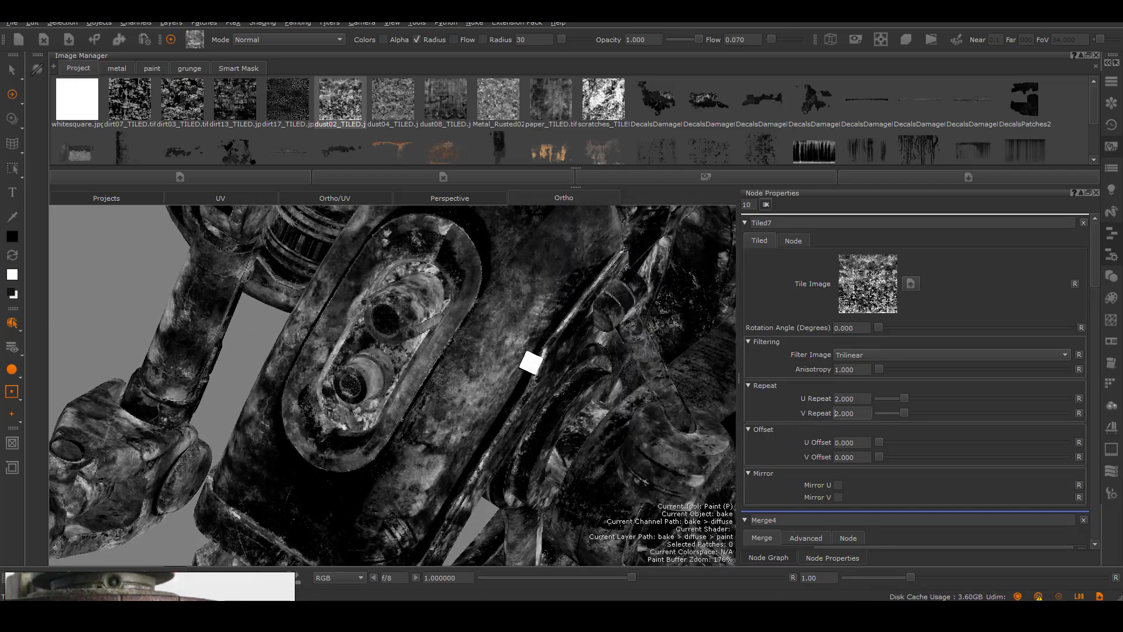
# Step: Toggle the Merge4 node to compare the dust mask with and without the tiled breakup, including on the full diffuse result
pyautogui.keyDown('alt'); pyautogui.moveTo(531, 360); pyautogui.dragTo(476, 395, button='right'); pyautogui.keyUp('alt')
pyautogui.keyDown('alt'); pyautogui.moveTo(477, 395); pyautogui.dragTo(388, 402); pyautogui.keyUp('alt')
pyautogui.click(768, 557)
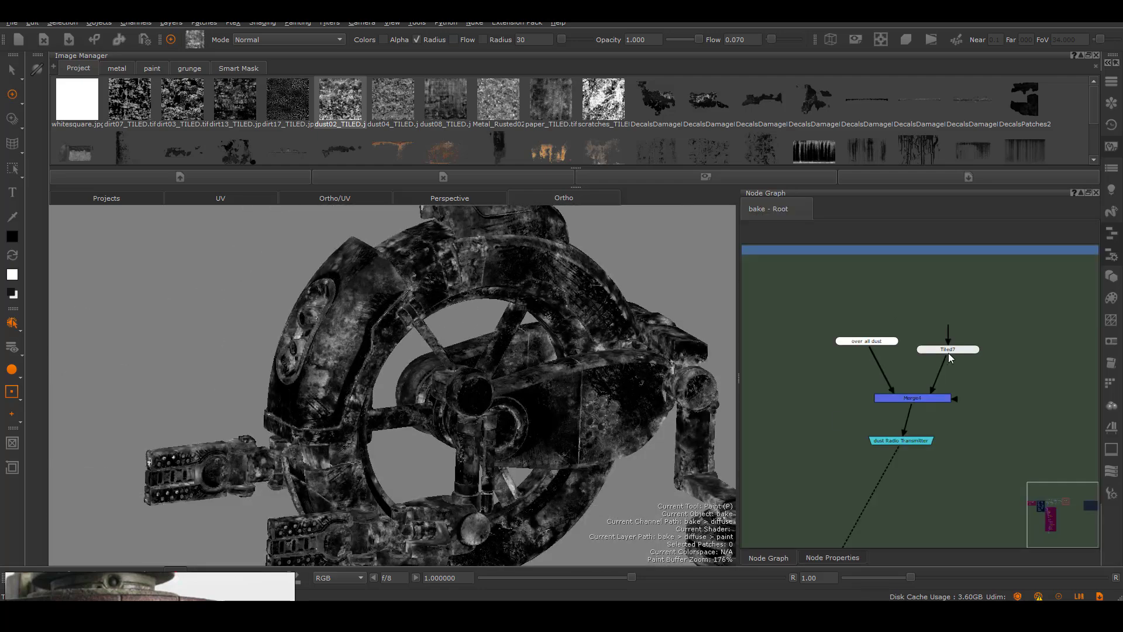
pyautogui.press('d')
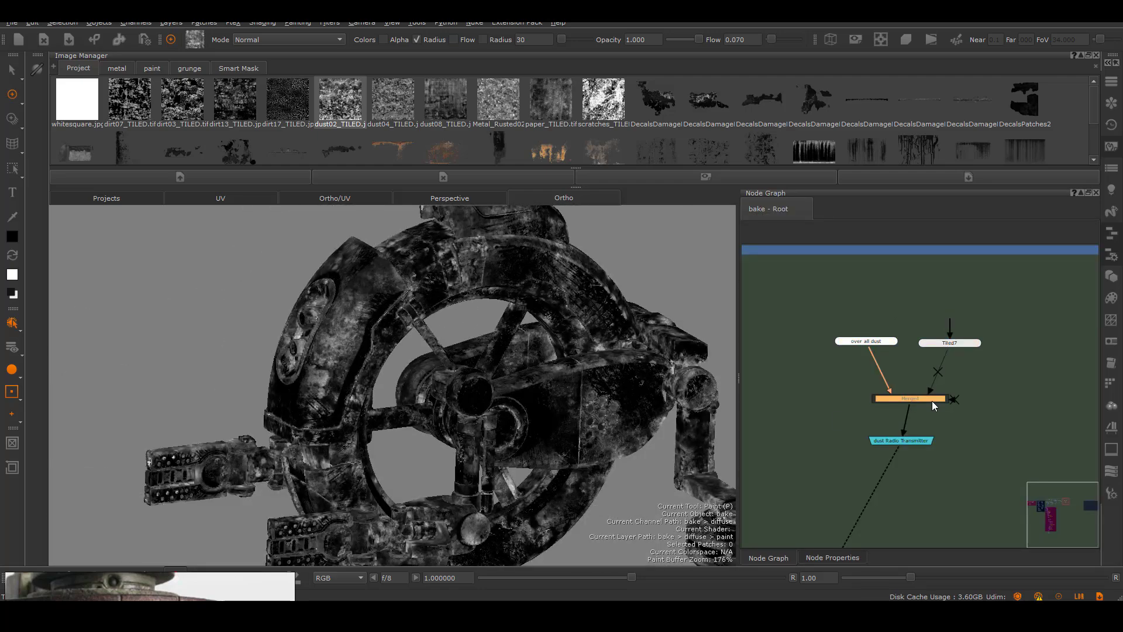
pyautogui.press('d')
pyautogui.click(930, 400)
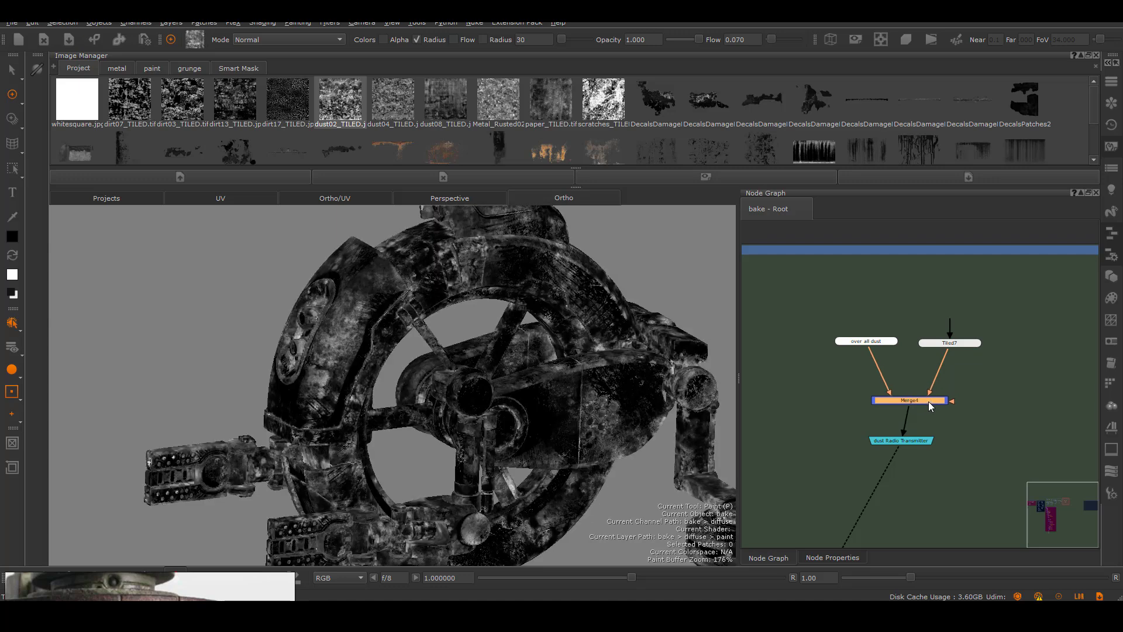
pyautogui.press('d')
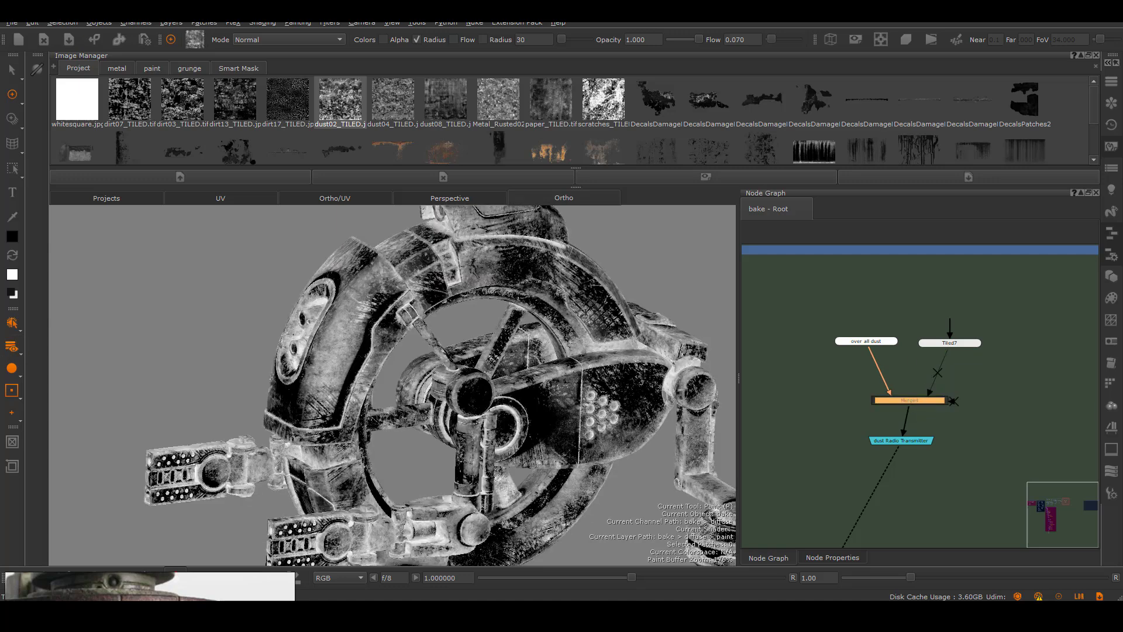
pyautogui.press('1')
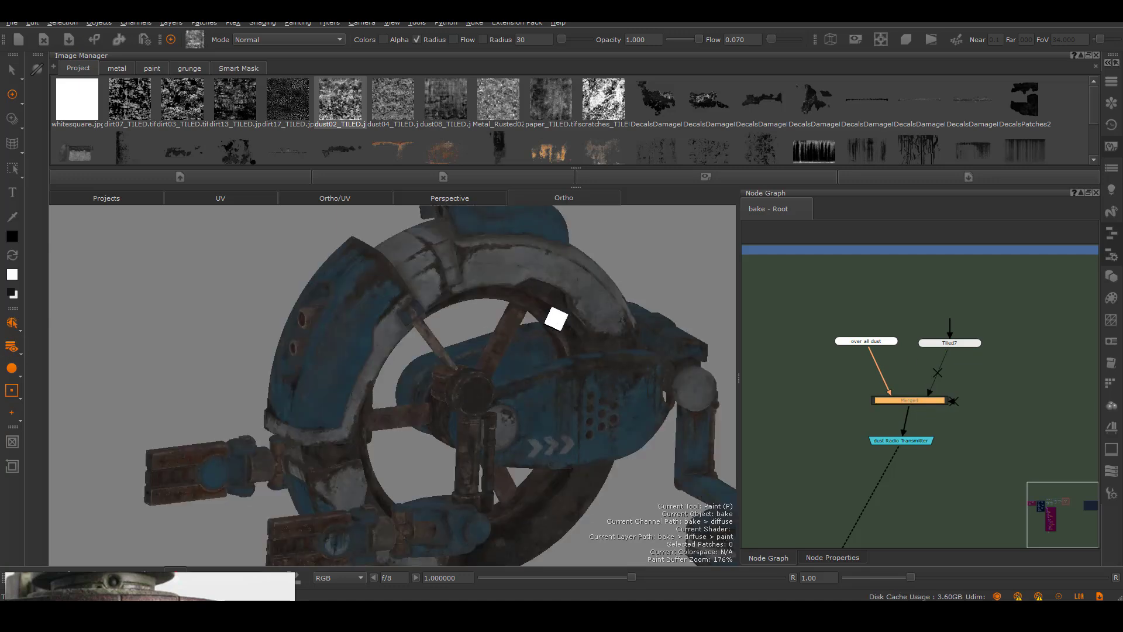
pyautogui.moveTo(489, 396)
pyautogui.keyDown('alt'); pyautogui.mouseDown(button='right')
pyautogui.moveTo(489, 361)
pyautogui.moveTo(449, 394)
pyautogui.moveTo(497, 394)
pyautogui.mouseUp(button='right'); pyautogui.keyUp('alt')
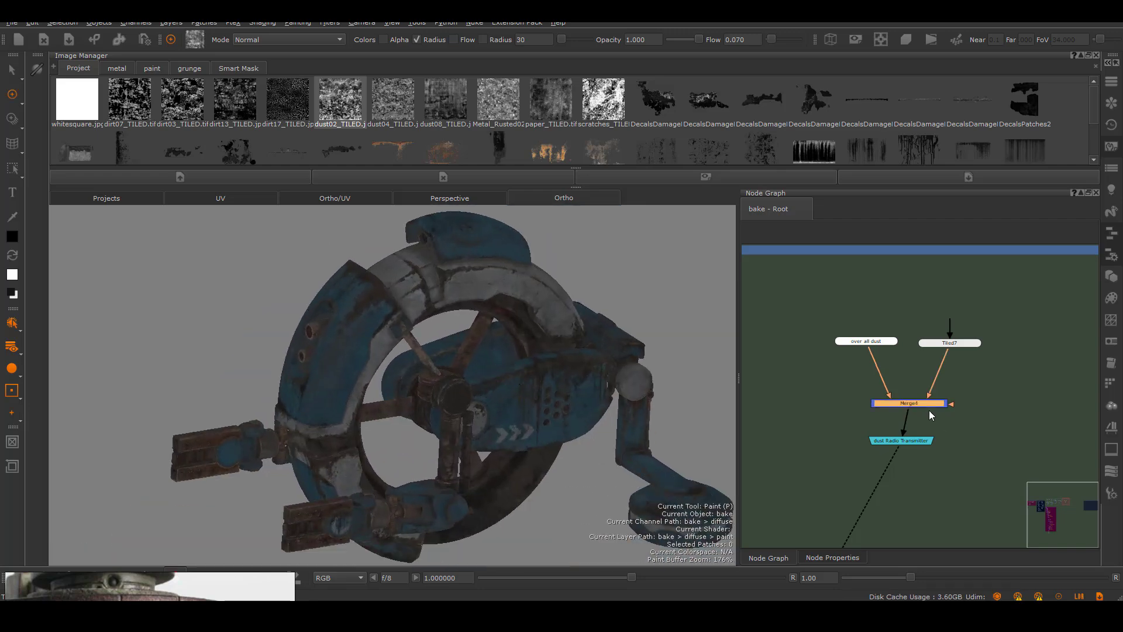
# Step: Darken the dust by setting the HSV7 node's Value Scale to 0.5
pyautogui.moveTo(862, 513); pyautogui.dragTo(967, 316, button='middle')
pyautogui.doubleClick(914, 310)
pyautogui.moveTo(854, 284); pyautogui.dragTo(860, 284)
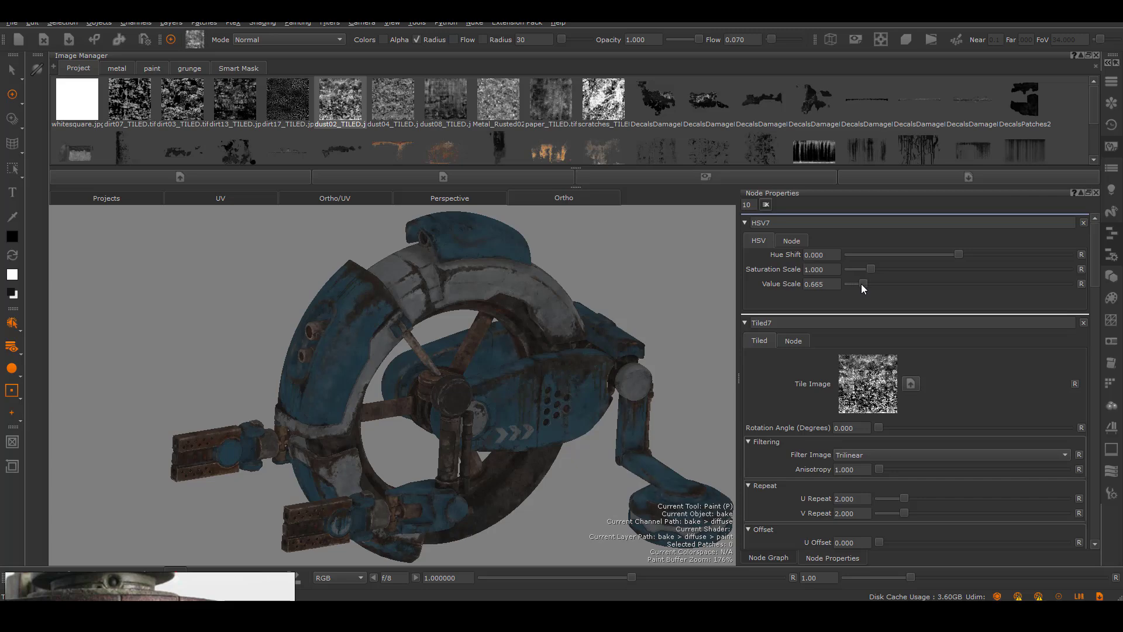
pyautogui.scroll(5, 476, 371)
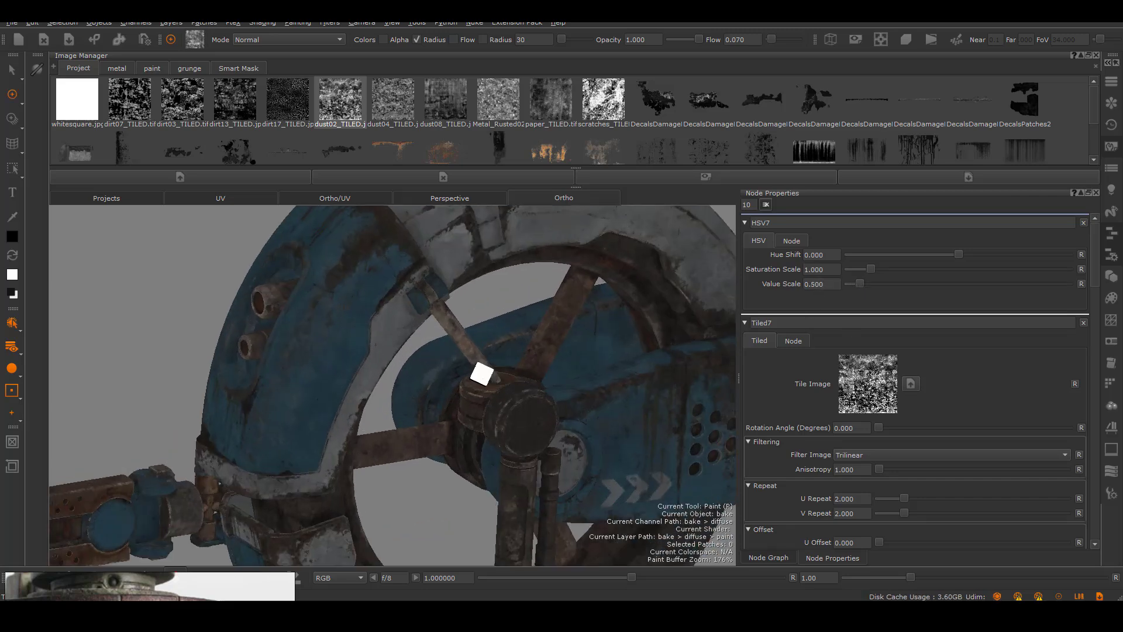
# Step: Toggle the dust merge node off and on to compare the diffuse with and without the darkened dust
pyautogui.click(769, 558)
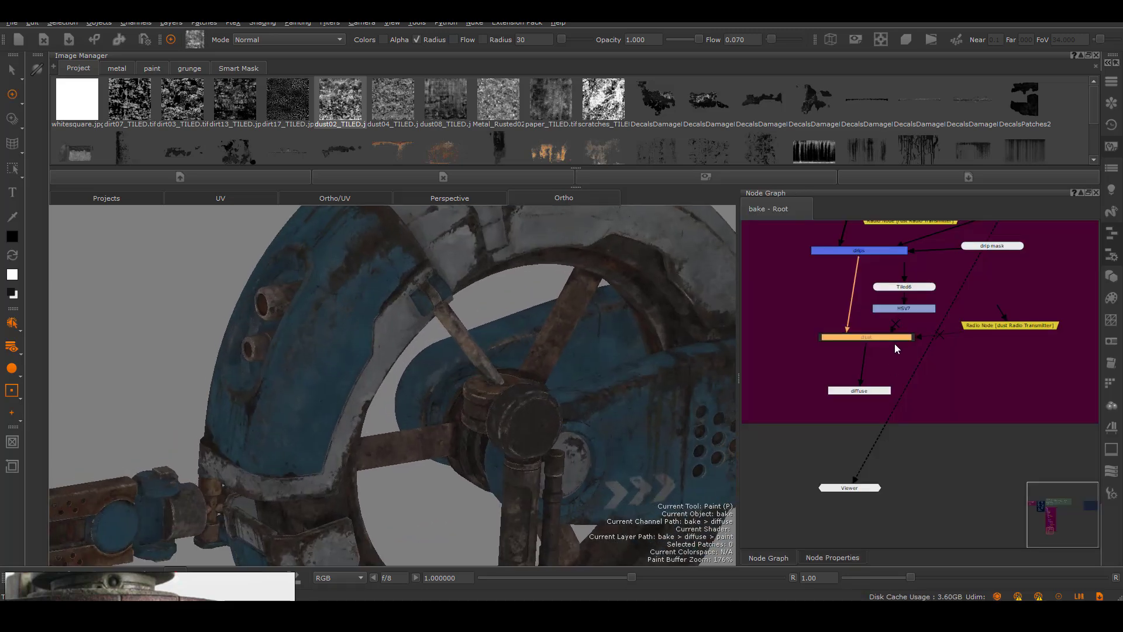
pyautogui.click(894, 341)
pyautogui.press('d')
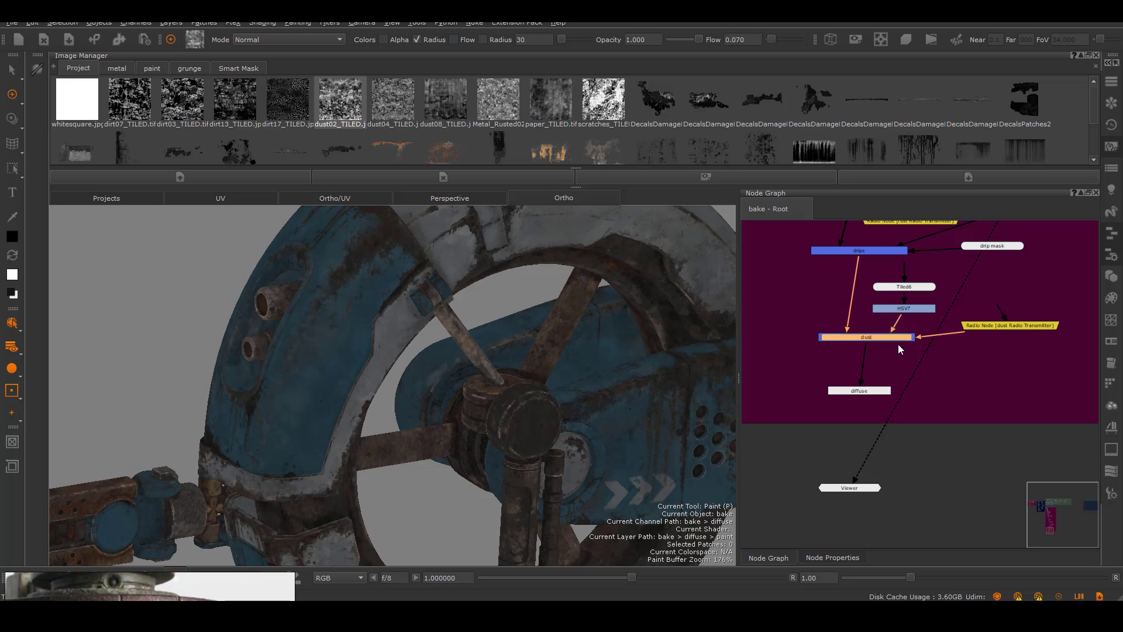
# Step: Display the mask from the dust Radio Transmitter and lower the Merge4 node's Amount to about 0.846
pyautogui.scroll(-5, 357, 345)
pyautogui.scroll(-3, 905, 484)
pyautogui.moveTo(1041, 240); pyautogui.dragTo(959, 409, button='middle')
pyautogui.scroll(3, 959, 409)
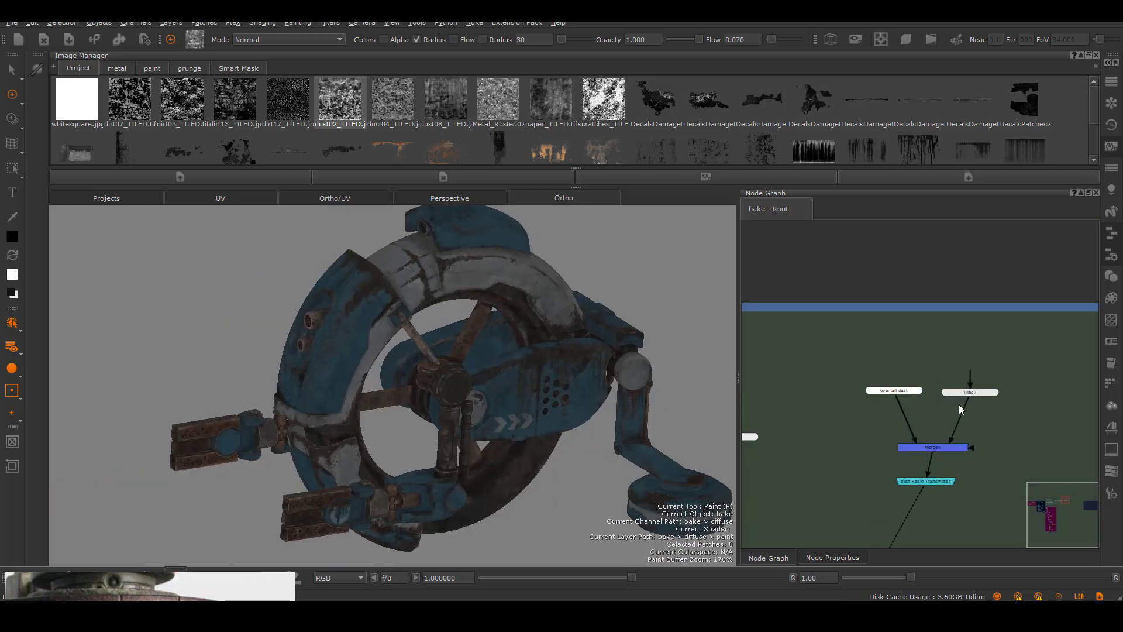
pyautogui.click(914, 471)
pyautogui.click(914, 472)
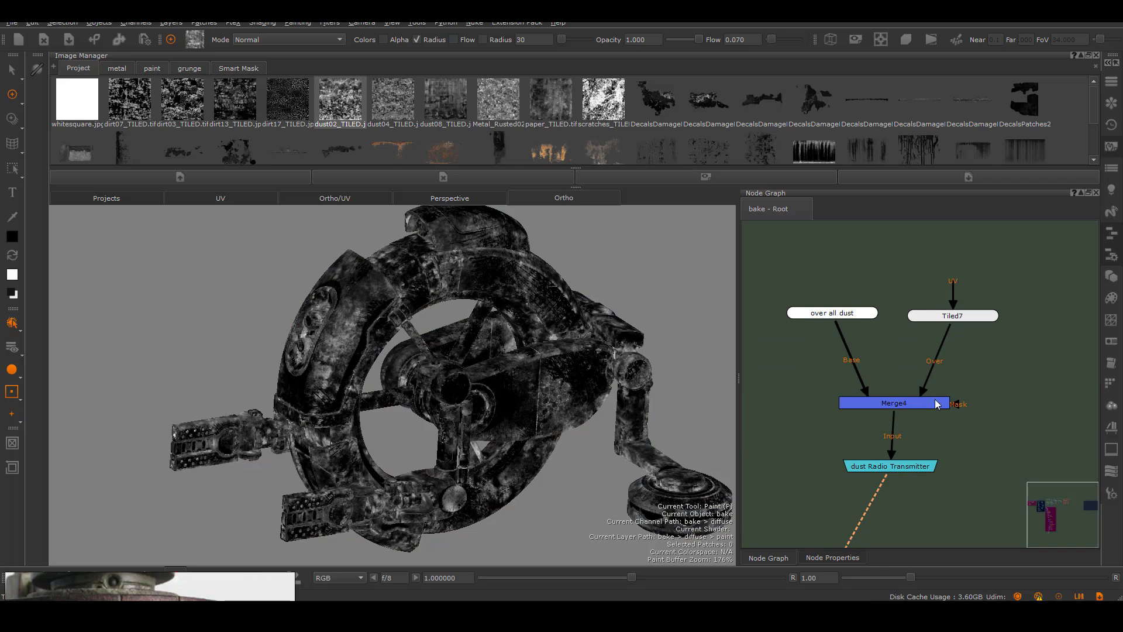
pyautogui.doubleClick(933, 403)
pyautogui.moveTo(1053, 270); pyautogui.dragTo(1036, 269)
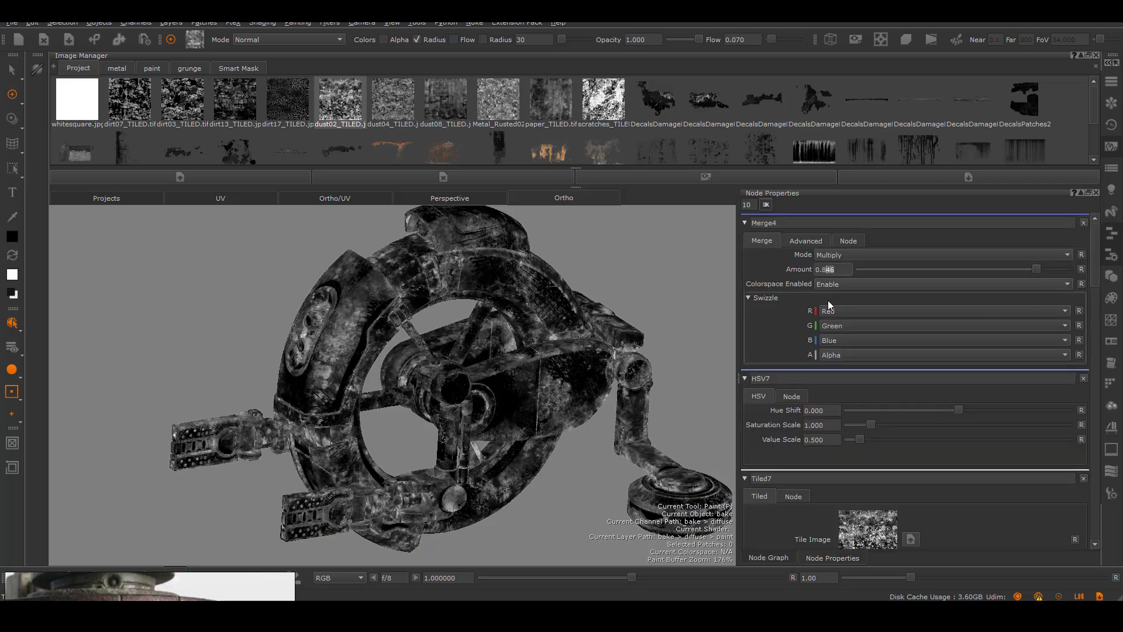
# Step: Display the diffuse result again and toggle the dust merge node to check the effect of the adjusted mask
pyautogui.click(769, 558)
pyautogui.scroll(-3, 936, 371)
pyautogui.moveTo(1007, 468); pyautogui.dragTo(925, 327, button='middle')
pyautogui.click(826, 346)
pyautogui.moveTo(894, 306); pyautogui.dragTo(890, 311)
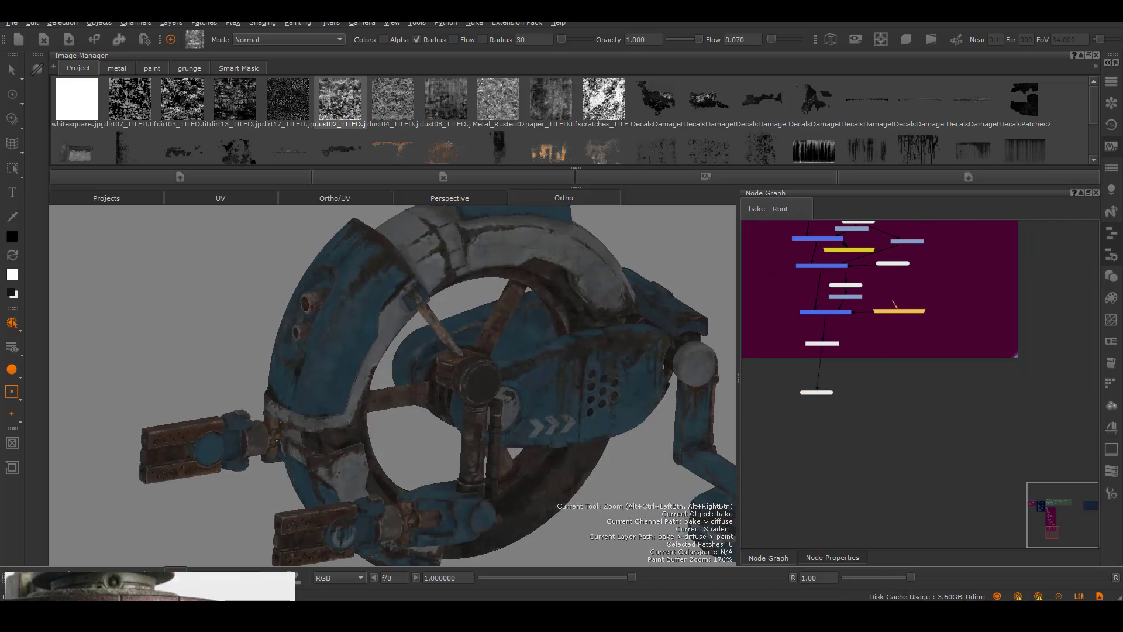
pyautogui.moveTo(826, 392); pyautogui.dragTo(831, 393)
pyautogui.click(830, 343)
pyautogui.click(836, 313)
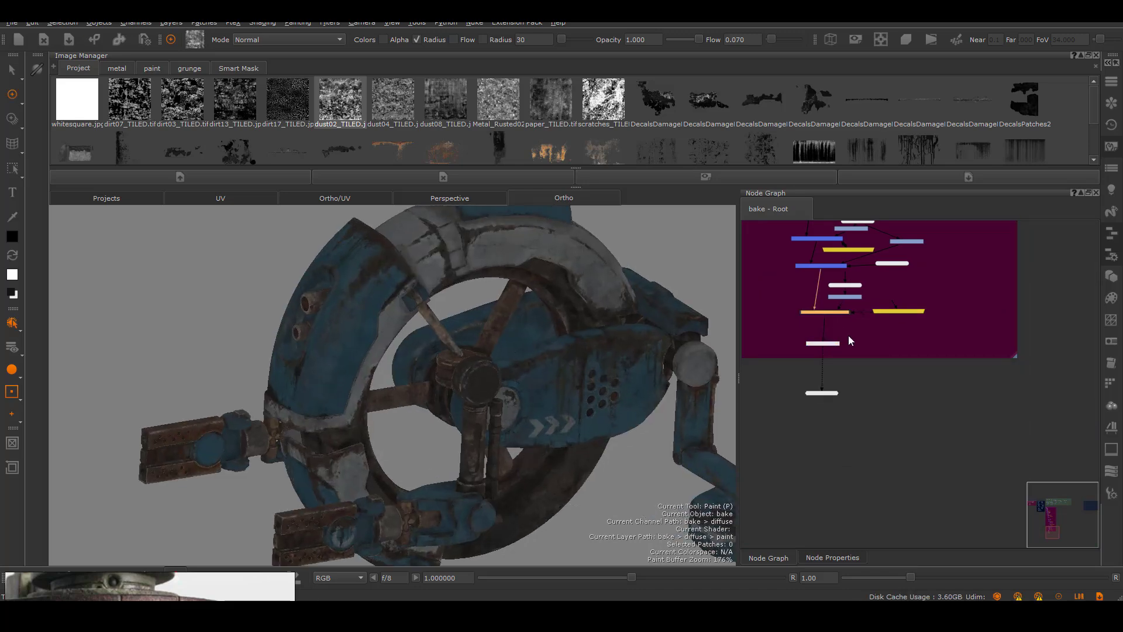
pyautogui.press('d')
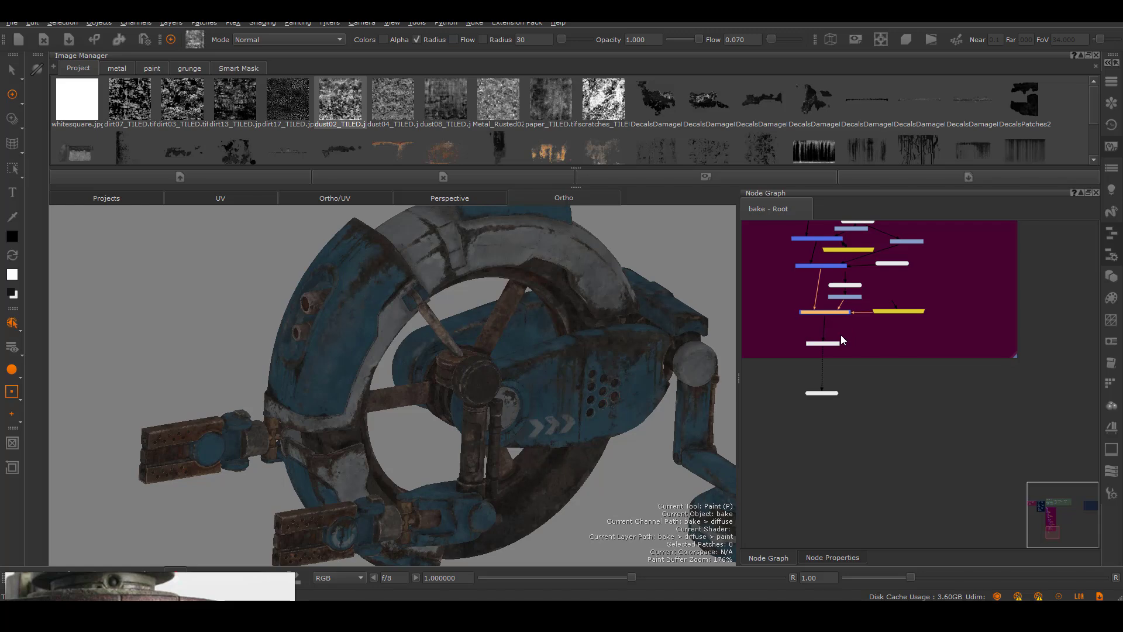